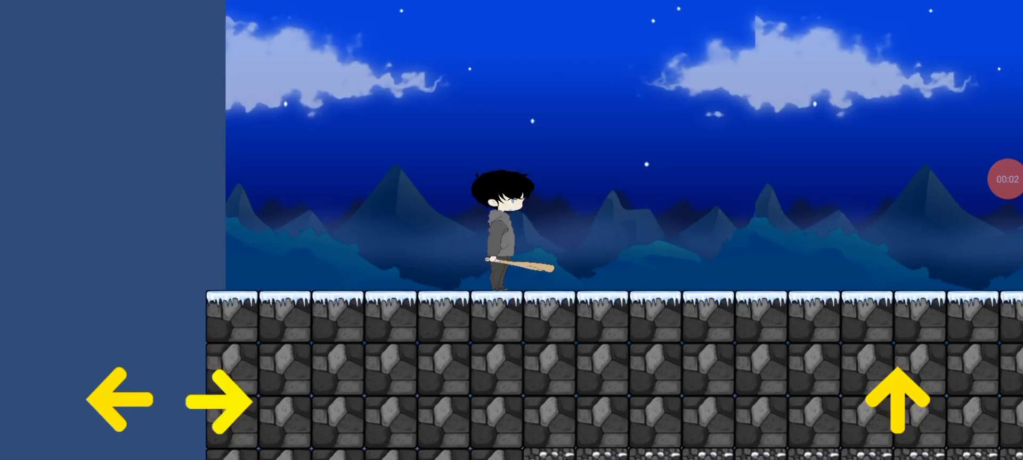
# Run the Player right across the gap, jump back left, then jump and run right again.
pyautogui.click(218, 401)
pyautogui.click(897, 401)
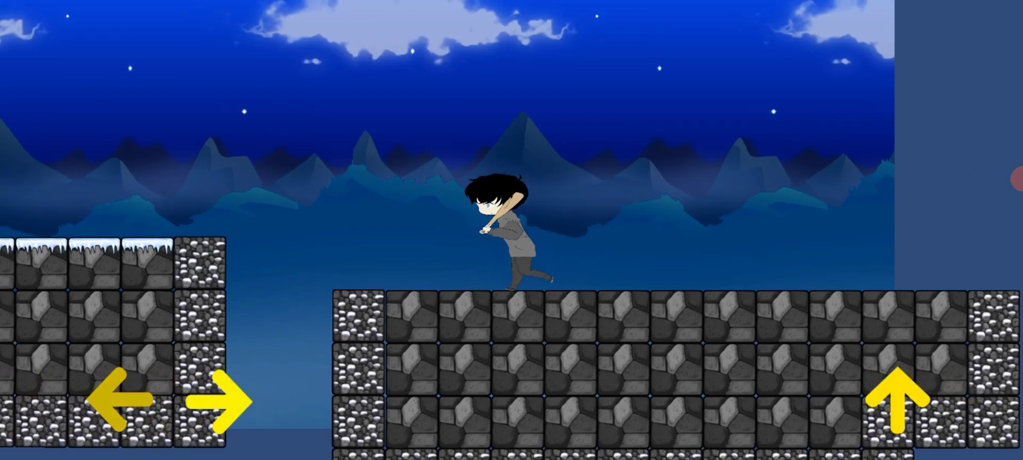
pyautogui.click(120, 399)
pyautogui.click(897, 400)
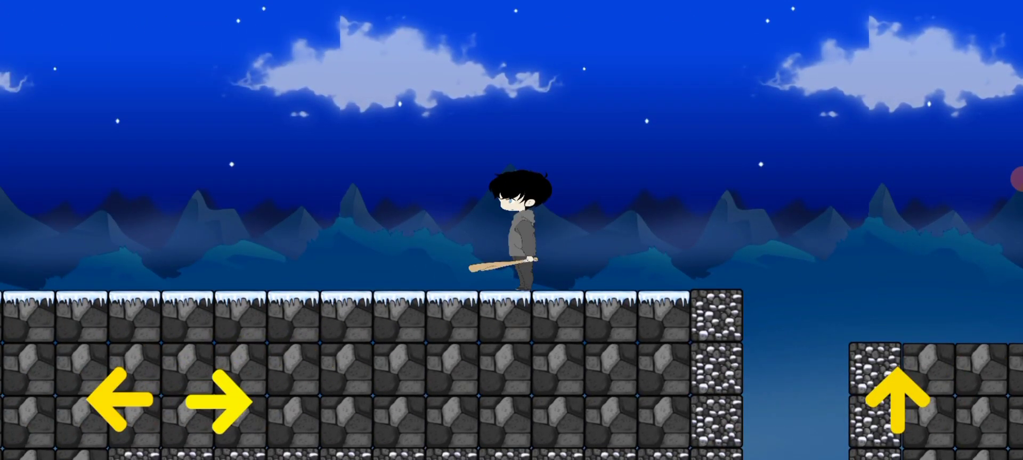
pyautogui.click(897, 401)
pyautogui.click(218, 400)
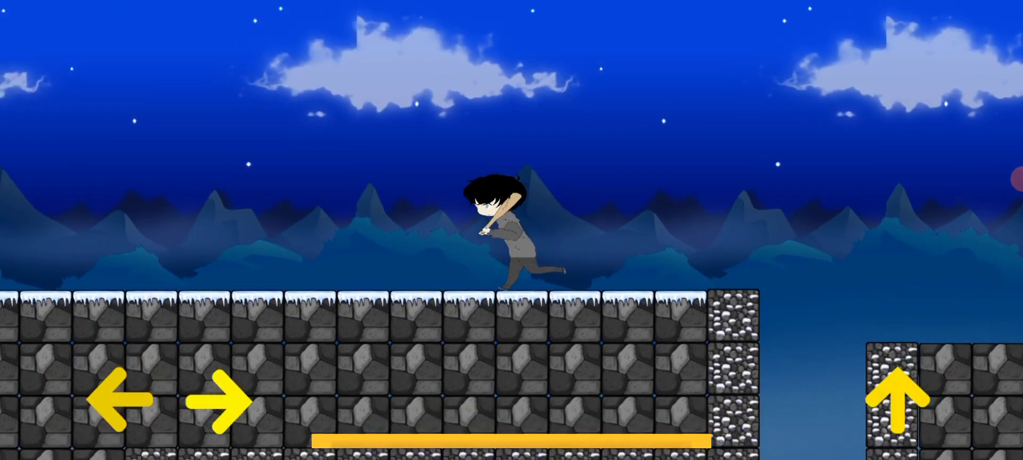
pyautogui.click(898, 400)
# Run left, turn right to jump onto the platform edge, drift left, then jump right again.
pyautogui.click(120, 400)
pyautogui.click(219, 401)
pyautogui.click(897, 401)
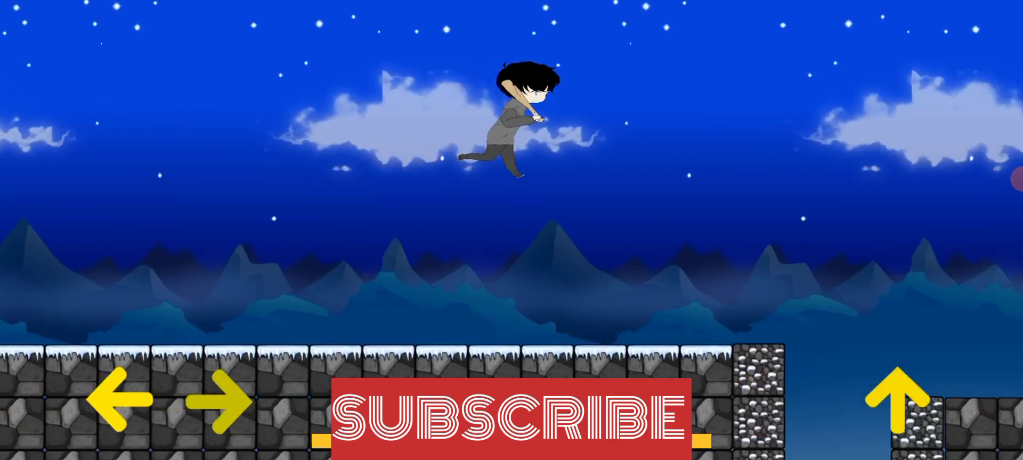
pyautogui.click(120, 400)
pyautogui.click(897, 401)
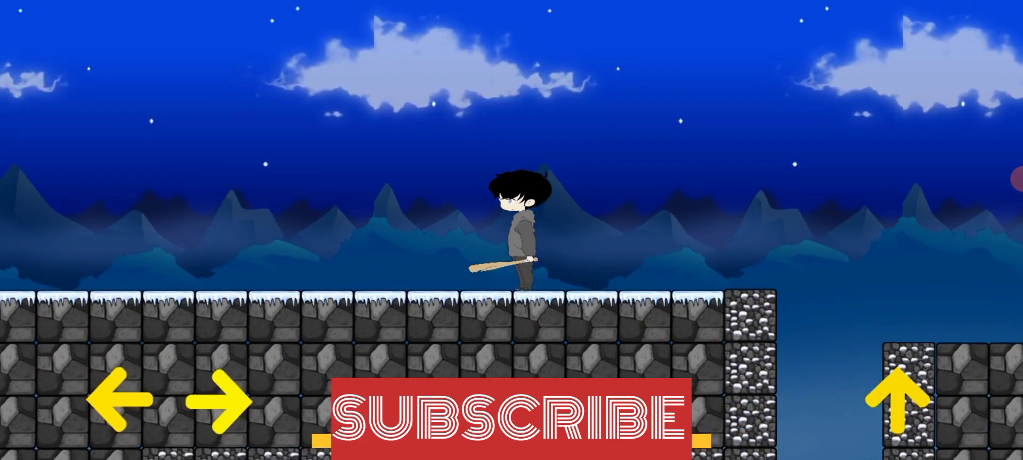
pyautogui.click(218, 401)
pyautogui.click(897, 401)
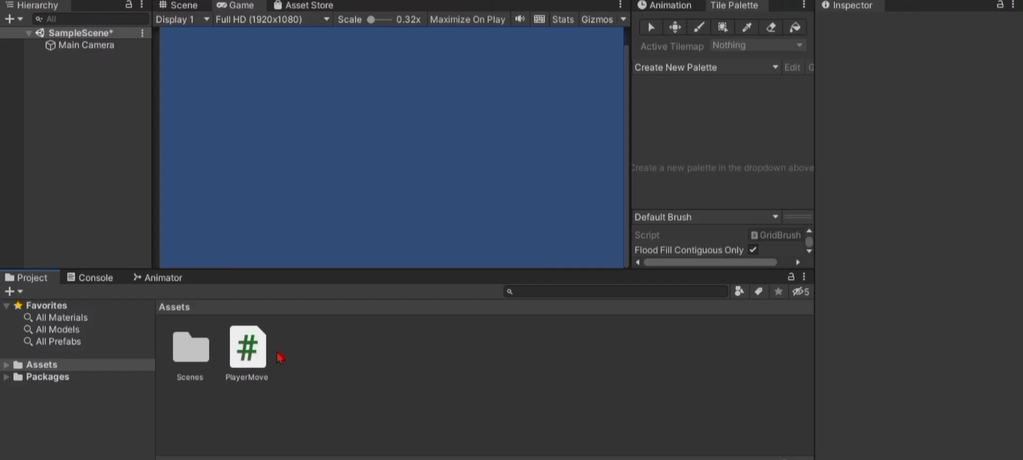
# Dismiss the Assets context menu, then select the PlayerMove script and bring up its context menu.
pyautogui.rightClick(331, 363)
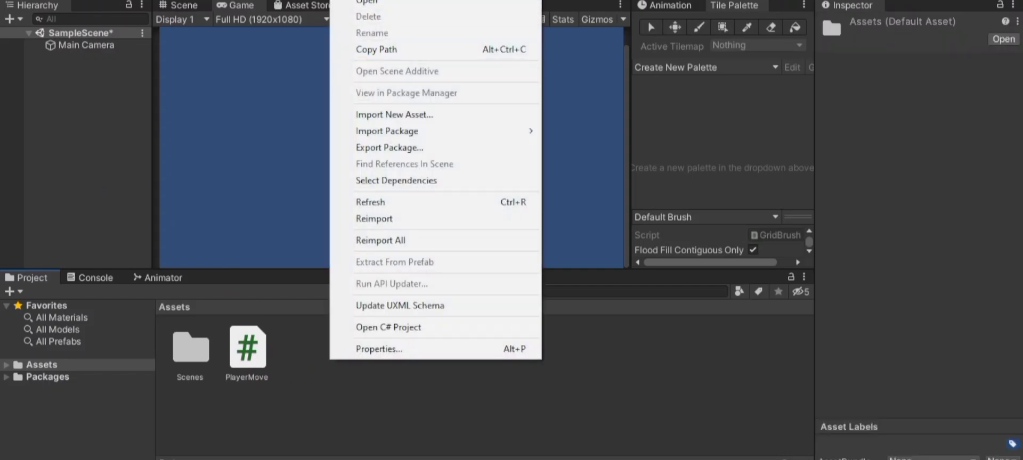
pyautogui.moveTo(426, 2)
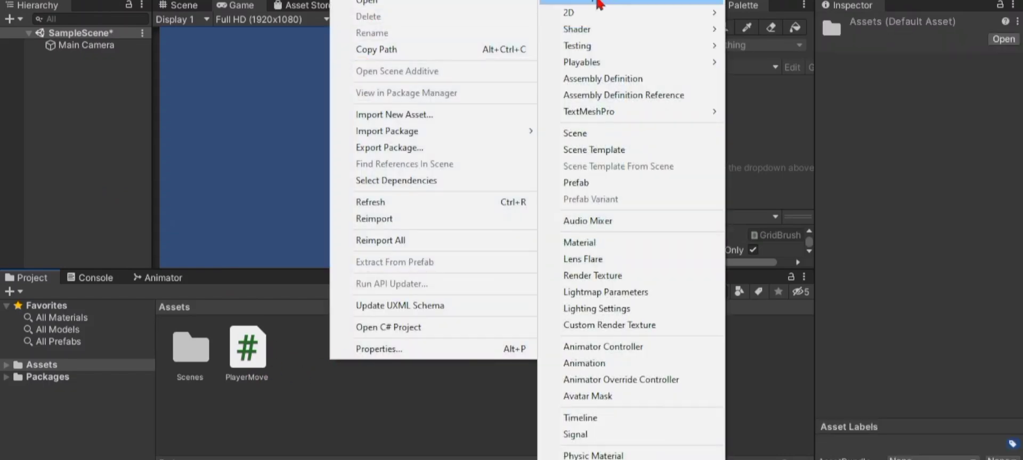
pyautogui.click(466, 400)
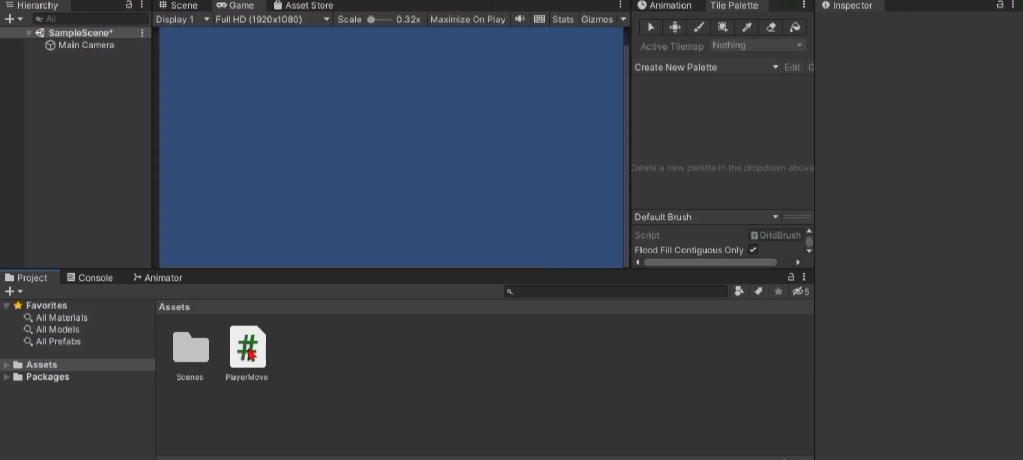
pyautogui.click(251, 355)
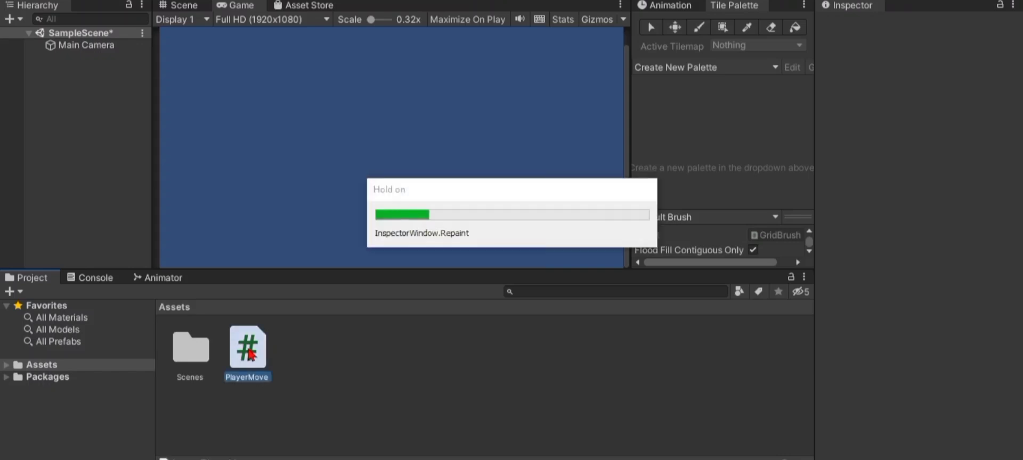
pyautogui.rightClick(249, 354)
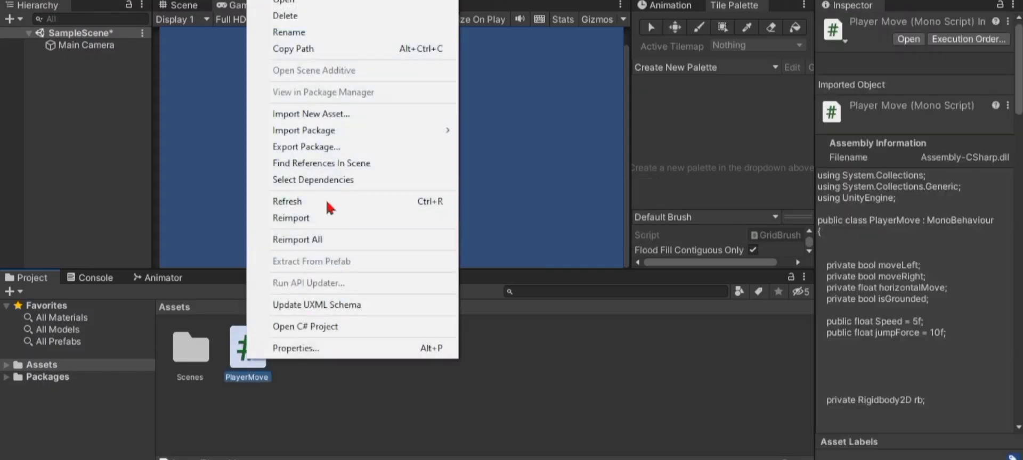
# Delete the 'private bool isGrounded;' line 12 declaration from PlayerMove.cs.
pyautogui.click(292, 3)
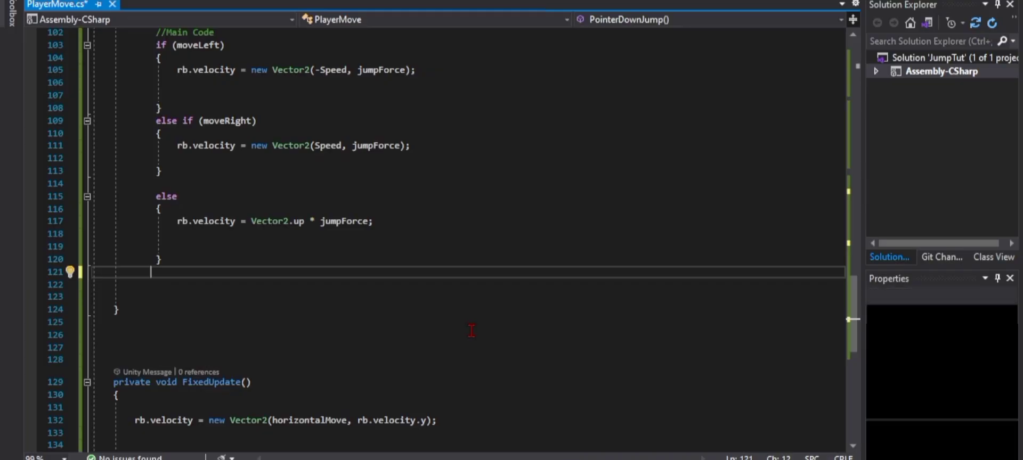
pyautogui.scroll(11, 471, 330)
pyautogui.scroll(4, 459, 319)
pyautogui.scroll(10, 457, 319)
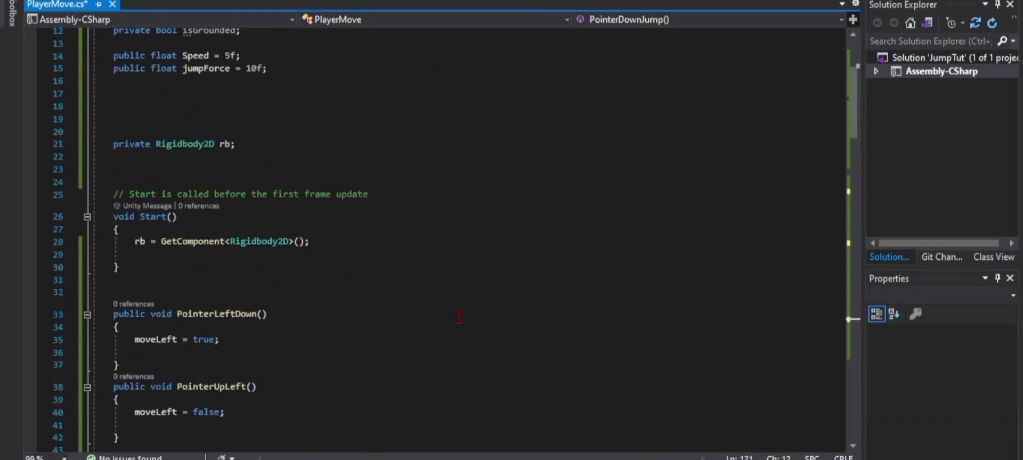
pyautogui.scroll(4, 455, 315)
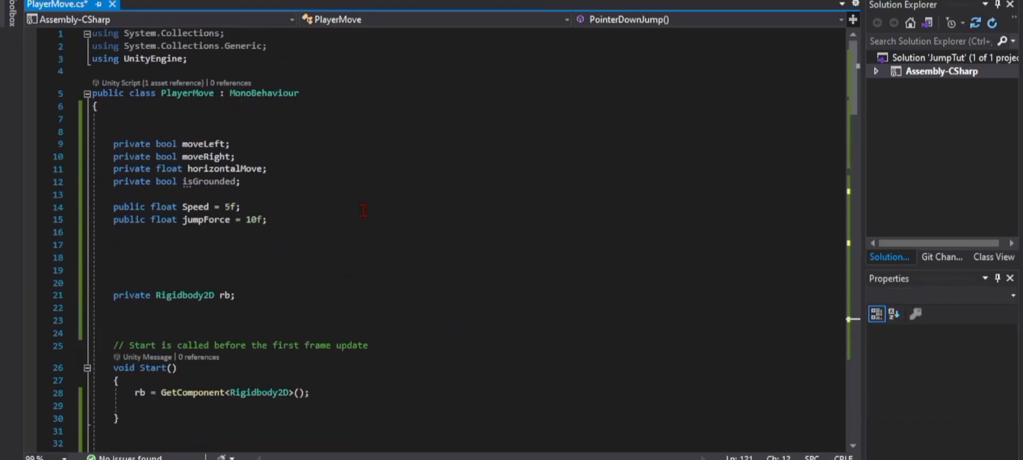
pyautogui.moveTo(241, 182); pyautogui.dragTo(114, 188)
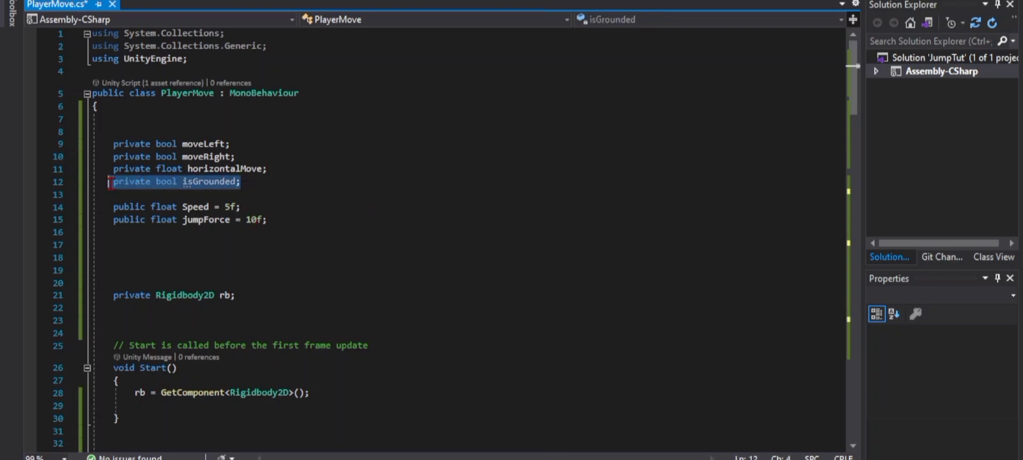
pyautogui.press('Delete')
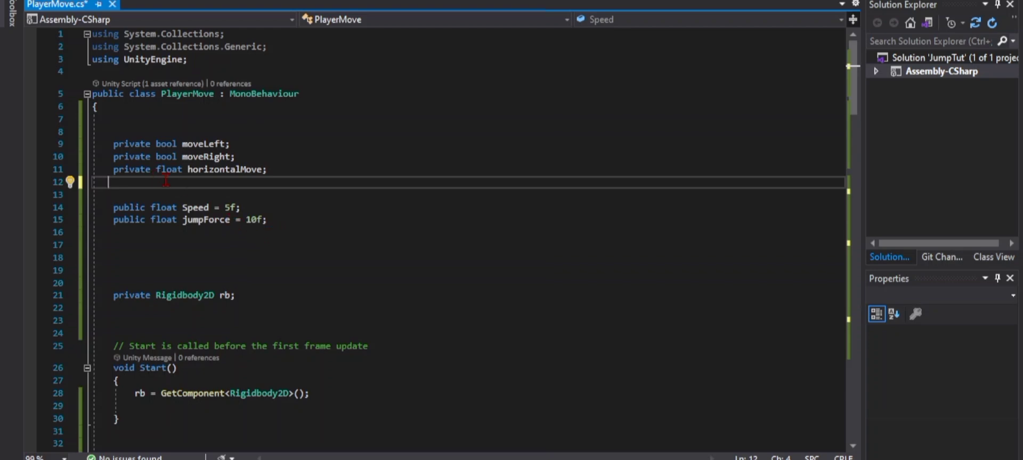
pyautogui.click(112, 106)
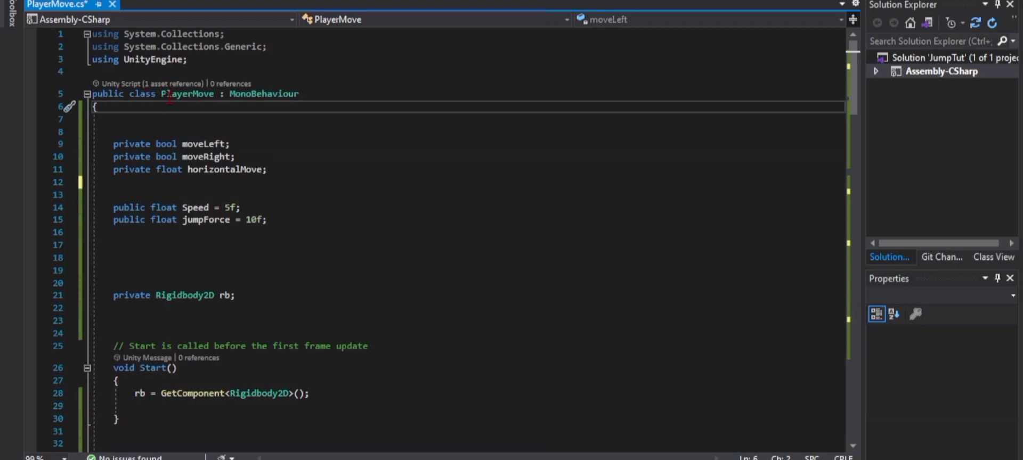
pyautogui.moveTo(111, 144); pyautogui.dragTo(267, 225)
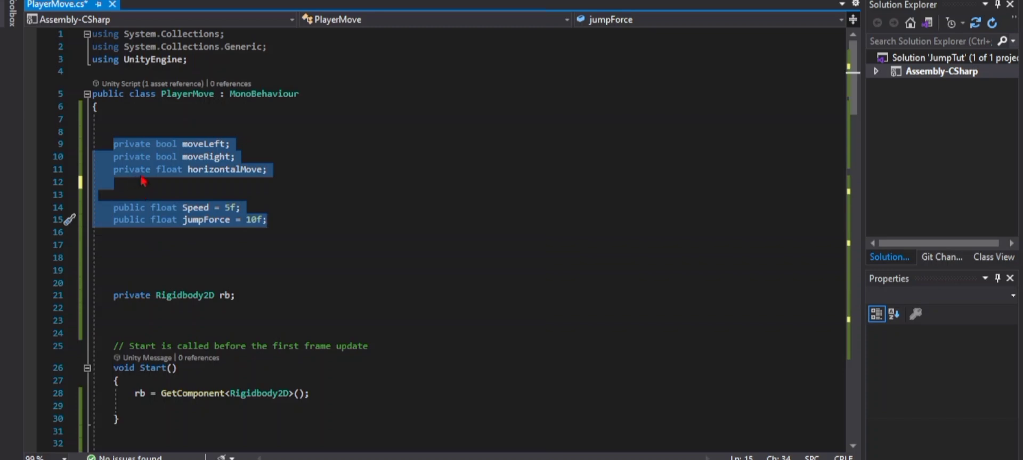
pyautogui.click(319, 223)
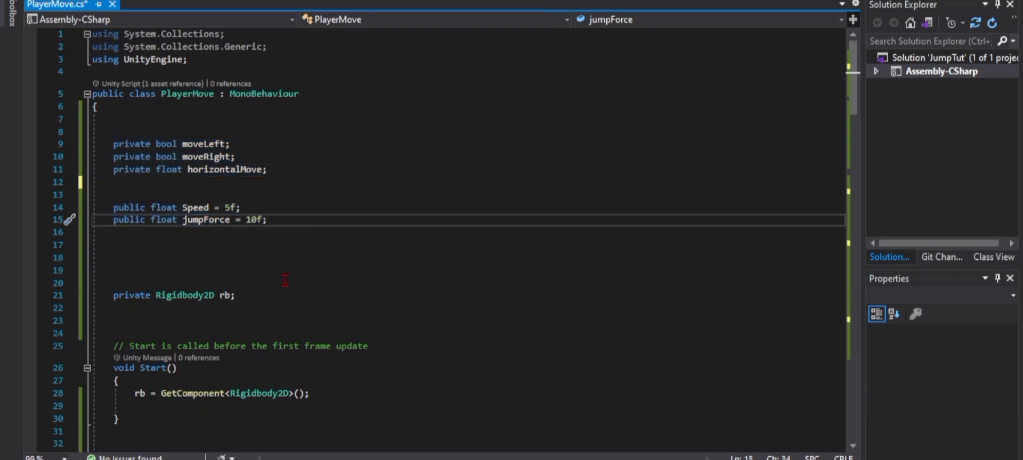
pyautogui.scroll(-1, 264, 293)
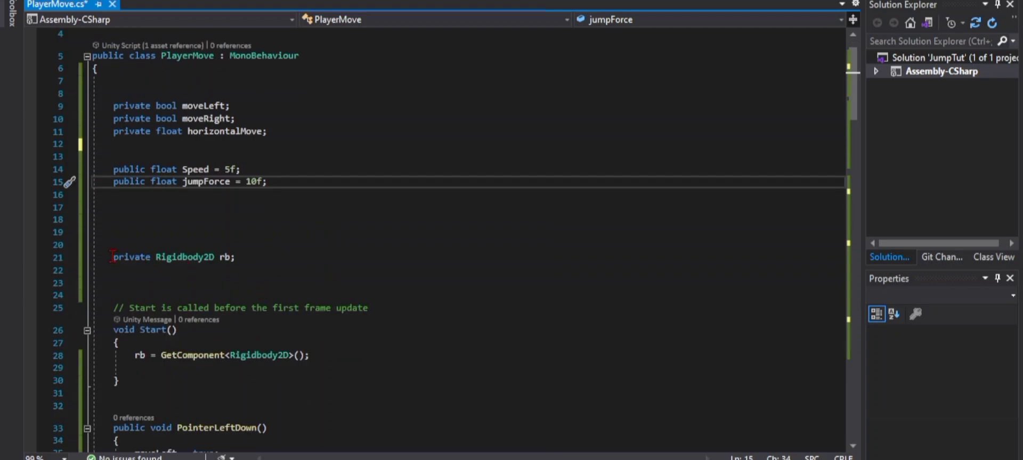
pyautogui.moveTo(112, 257); pyautogui.dragTo(235, 258)
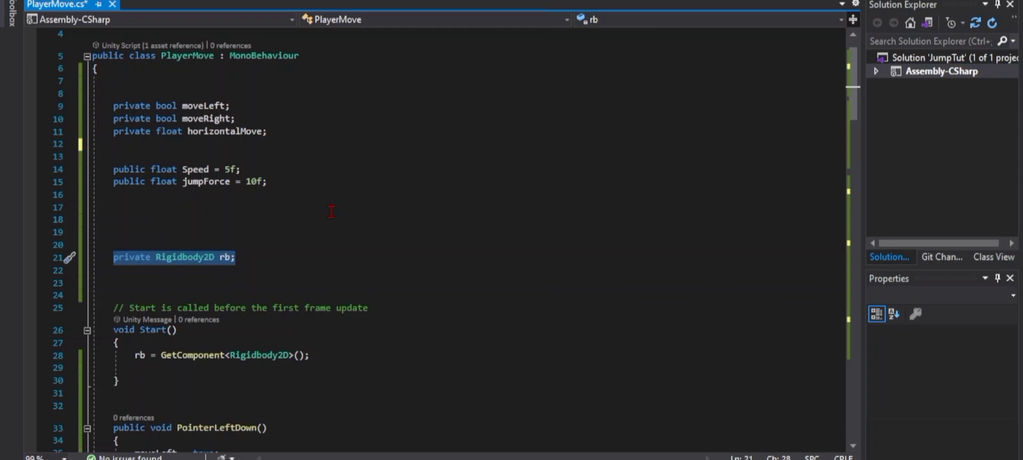
pyautogui.scroll(-1, 286, 247)
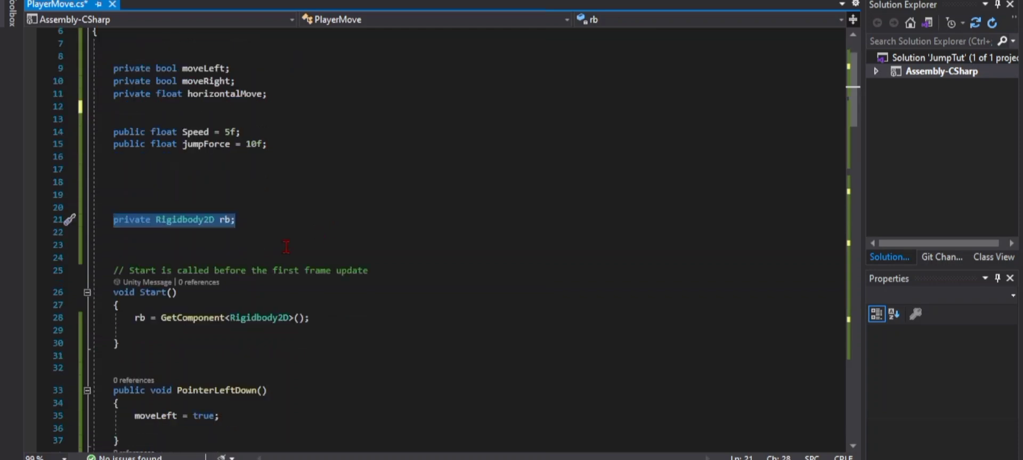
pyautogui.scroll(-1, 223, 229)
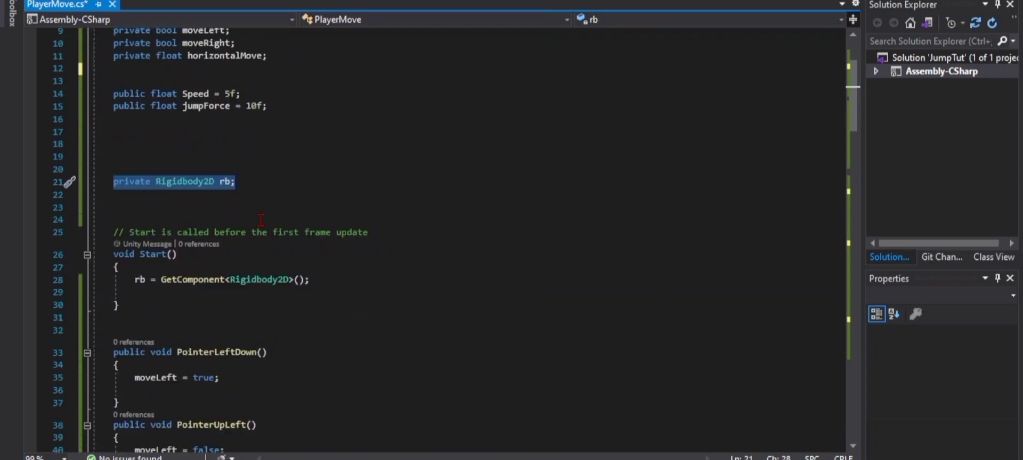
pyautogui.scroll(-1, 193, 236)
pyautogui.click(201, 217)
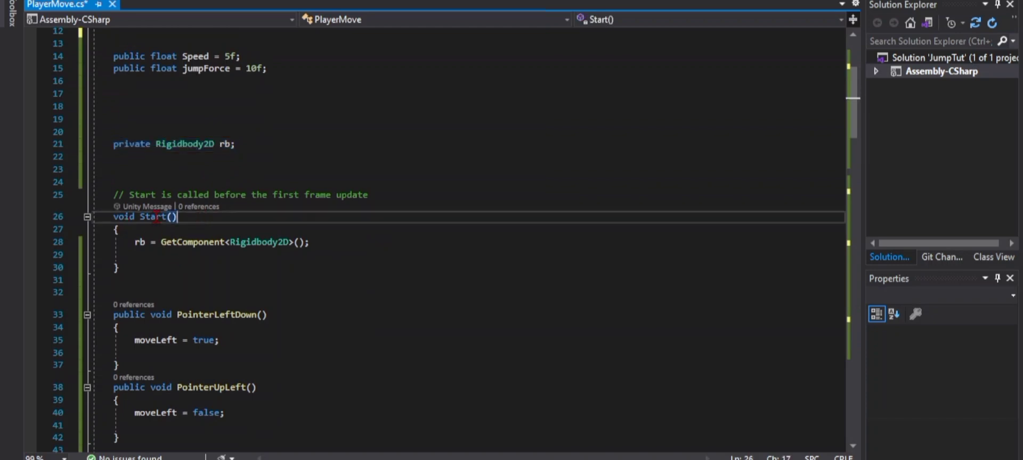
pyautogui.hotkey('shift', 'Home')
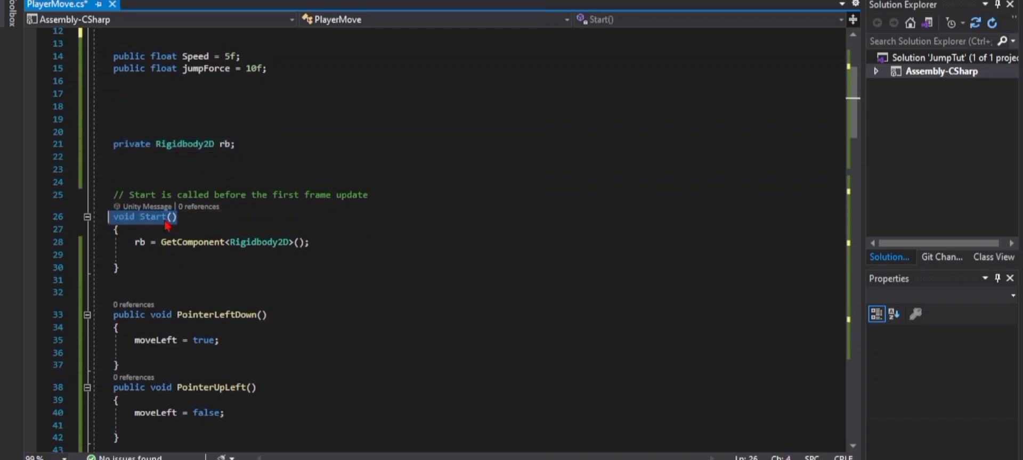
pyautogui.click(125, 233)
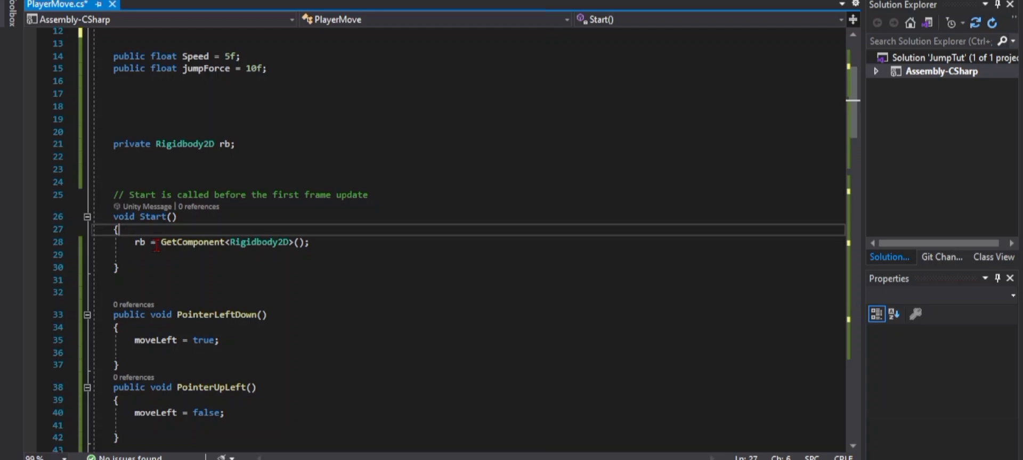
pyautogui.moveTo(135, 242); pyautogui.dragTo(307, 241)
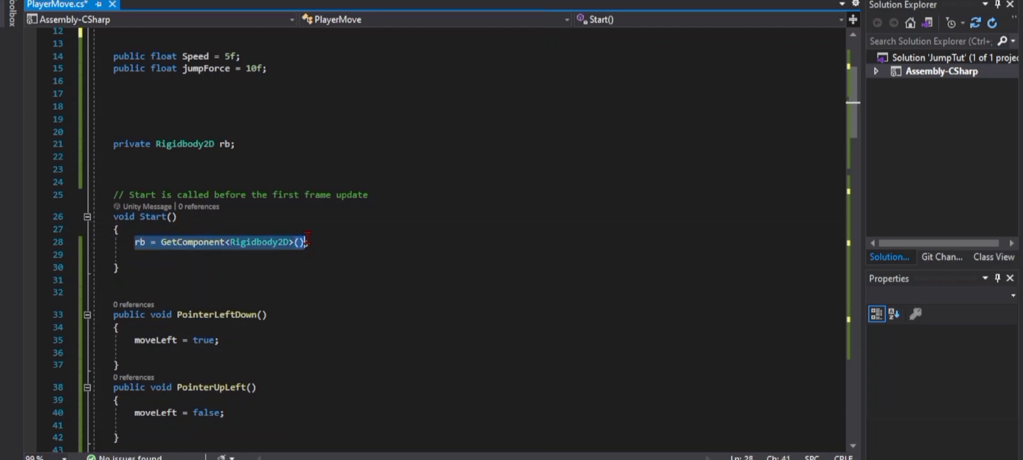
pyautogui.click(133, 255)
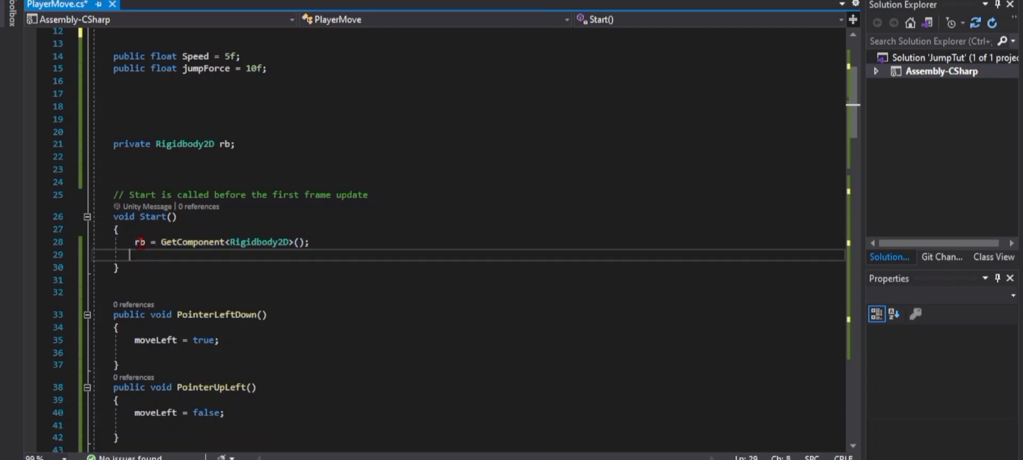
pyautogui.click(137, 241)
pyautogui.scroll(3, 281, 210)
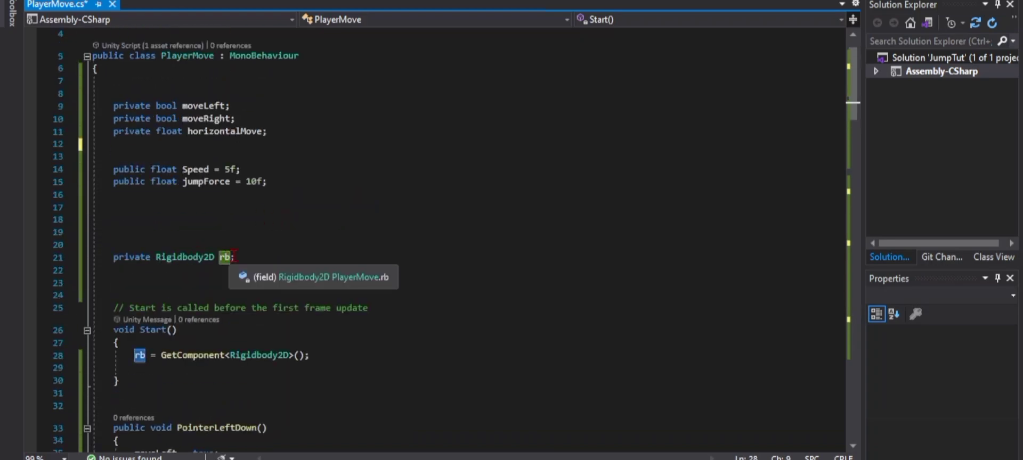
pyautogui.scroll(-2, 196, 287)
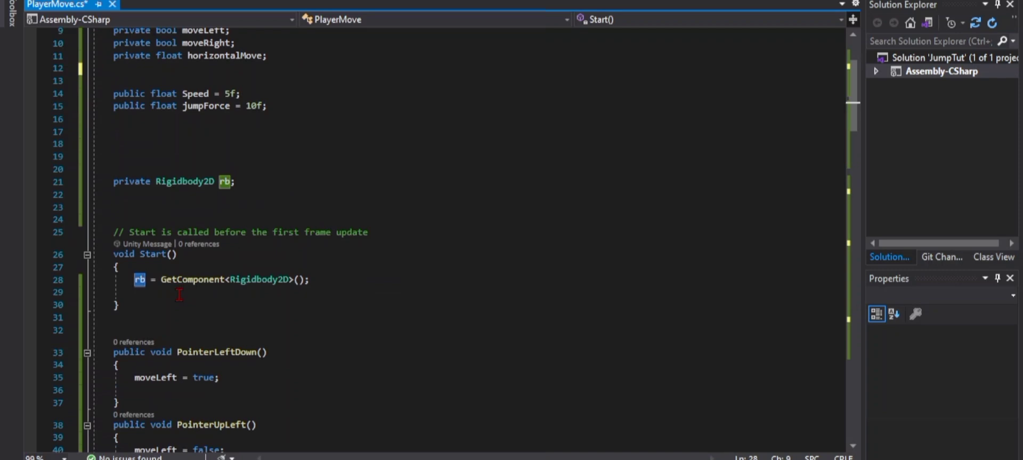
pyautogui.click(180, 295)
pyautogui.moveTo(160, 280); pyautogui.dragTo(333, 281)
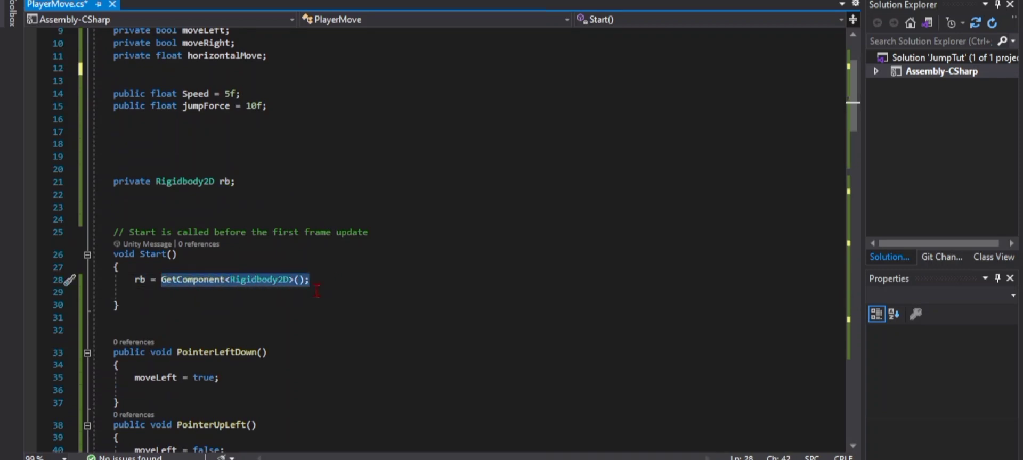
pyautogui.scroll(-2, 316, 295)
pyautogui.scroll(-2, 312, 287)
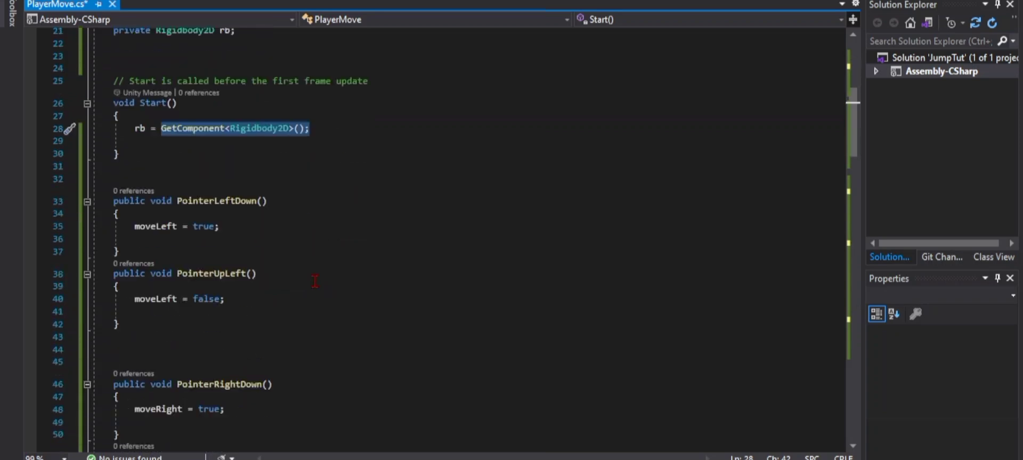
pyautogui.click(218, 226)
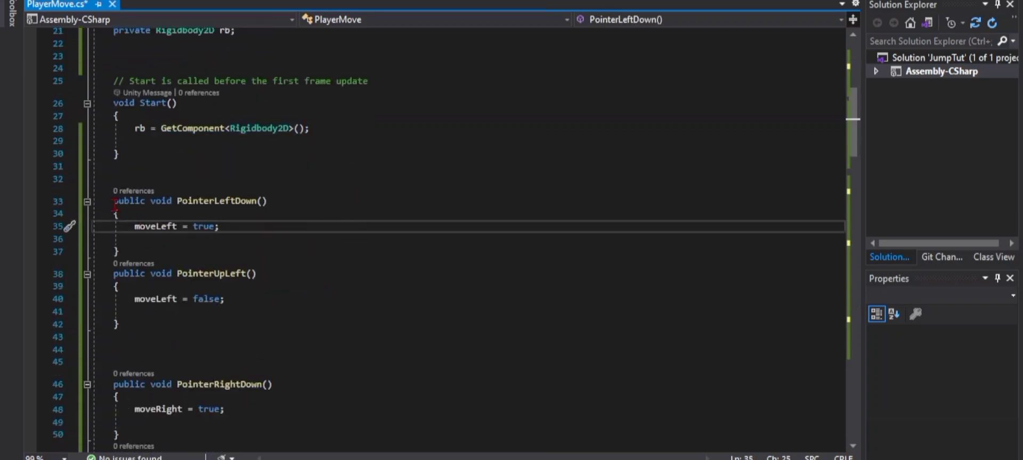
pyautogui.moveTo(113, 202); pyautogui.dragTo(278, 207)
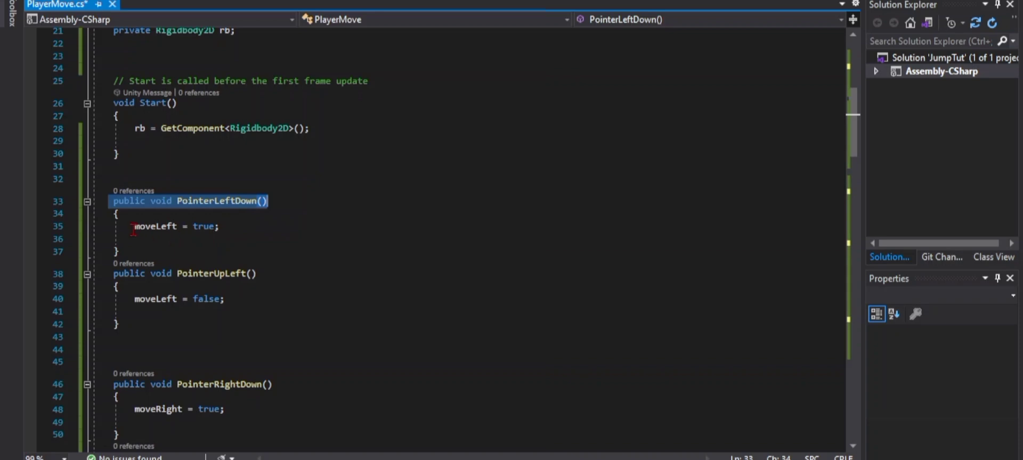
pyautogui.moveTo(134, 226); pyautogui.dragTo(253, 232)
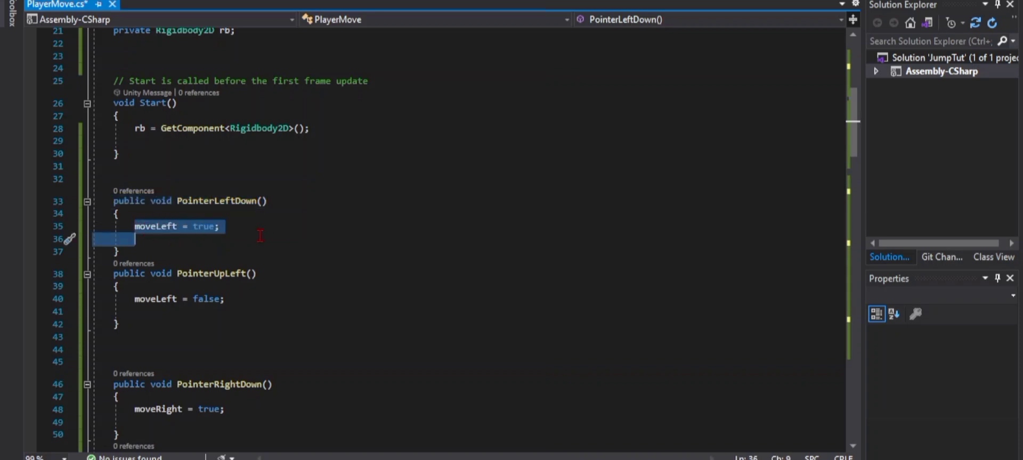
pyautogui.click(286, 226)
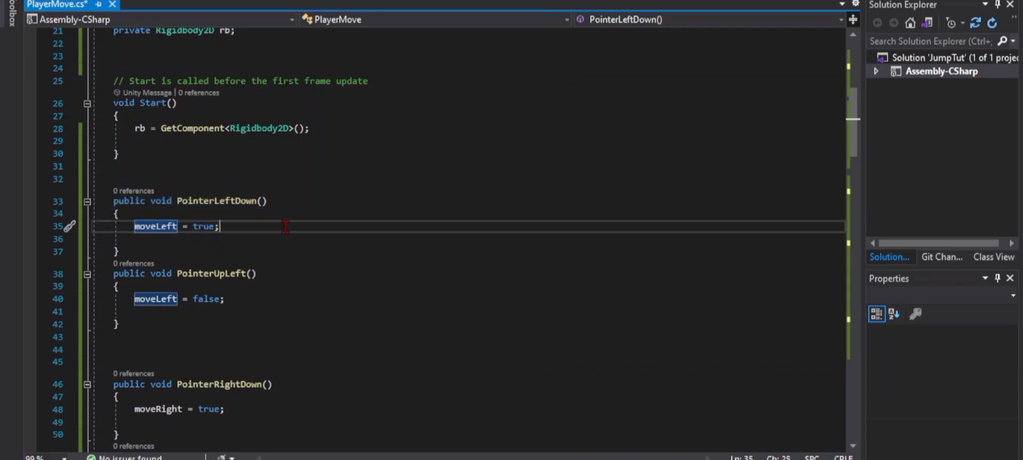
pyautogui.scroll(-1, 287, 268)
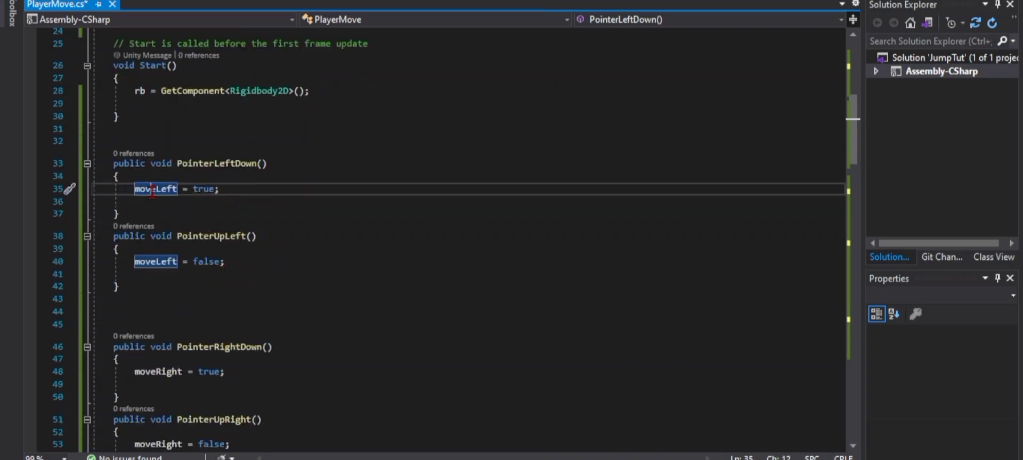
pyautogui.scroll(4, 234, 232)
pyautogui.scroll(4, 234, 232)
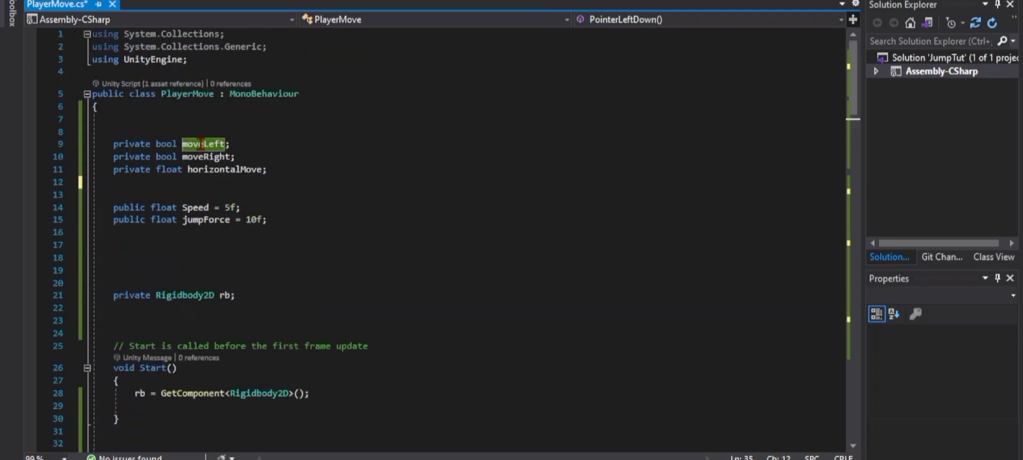
pyautogui.scroll(-4, 321, 273)
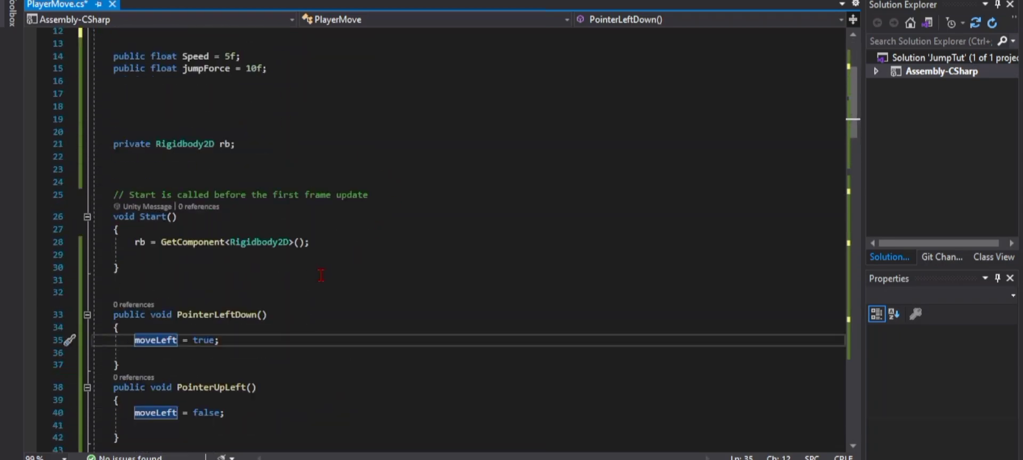
pyautogui.scroll(-1, 270, 276)
pyautogui.scroll(-1, 271, 276)
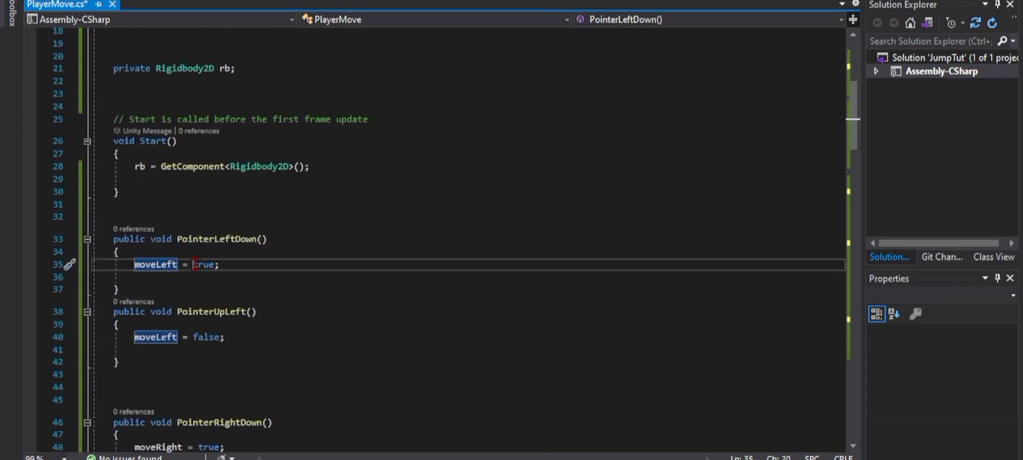
pyautogui.moveTo(193, 265); pyautogui.dragTo(220, 266)
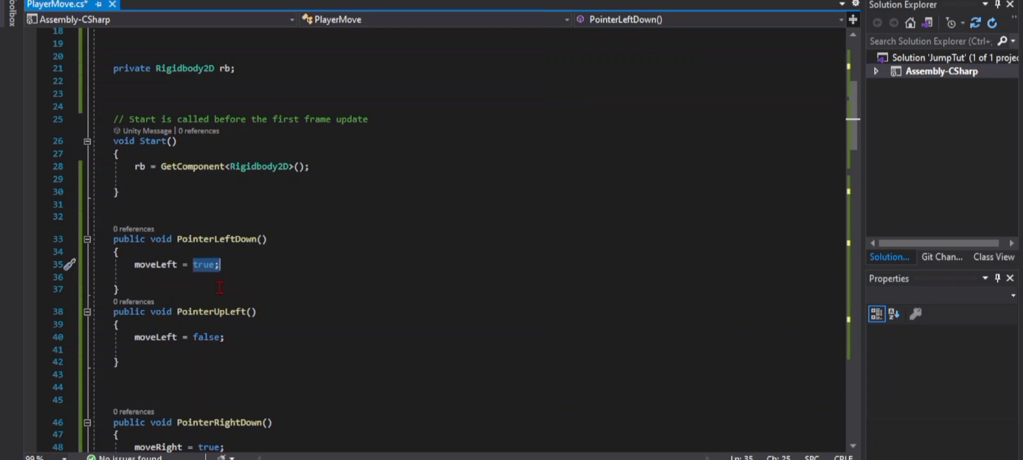
pyautogui.scroll(-2, 220, 288)
pyautogui.moveTo(254, 236); pyautogui.dragTo(115, 237)
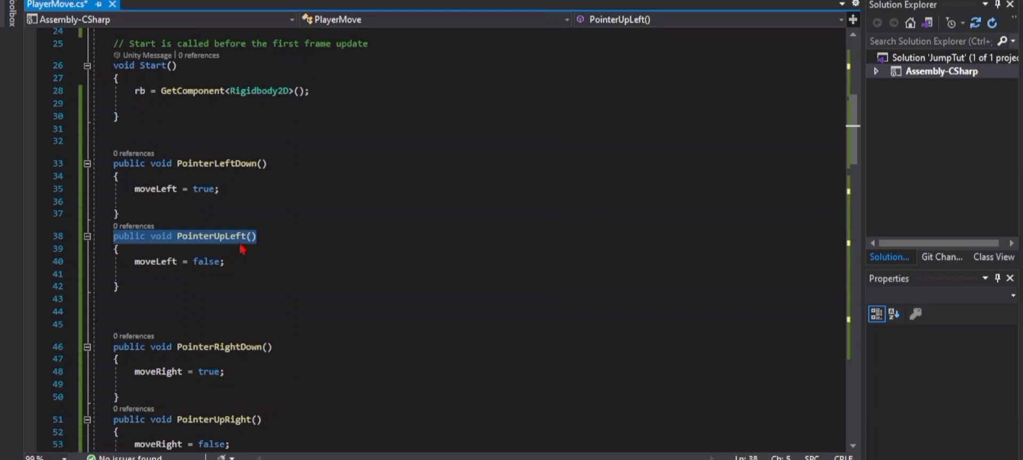
pyautogui.click(224, 261)
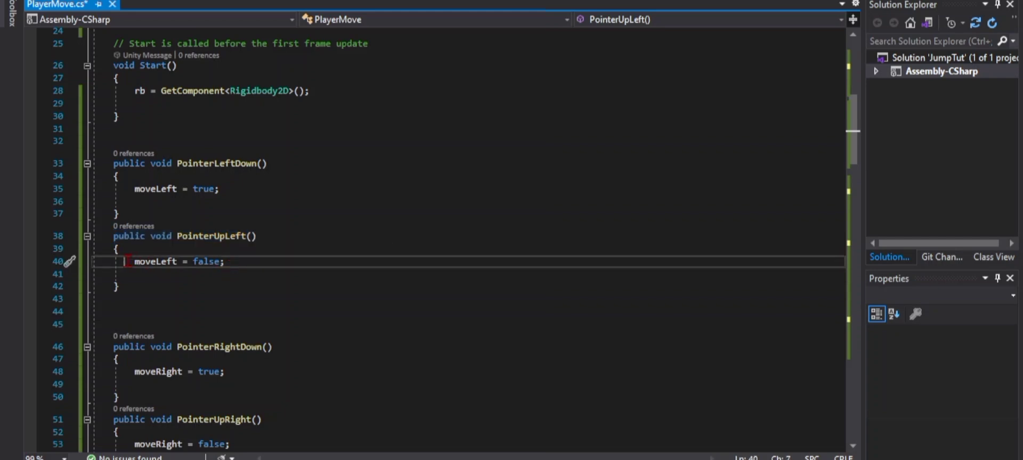
pyautogui.moveTo(124, 261); pyautogui.dragTo(224, 261)
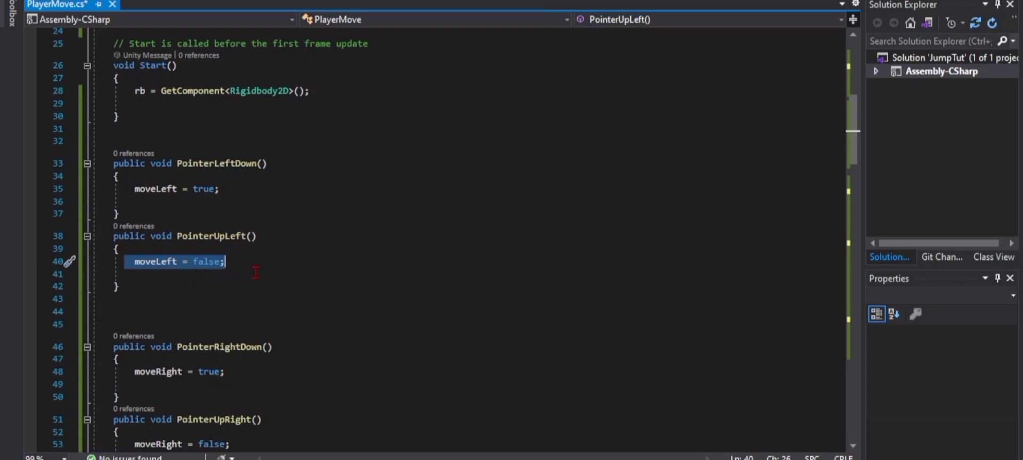
pyautogui.scroll(-2, 256, 272)
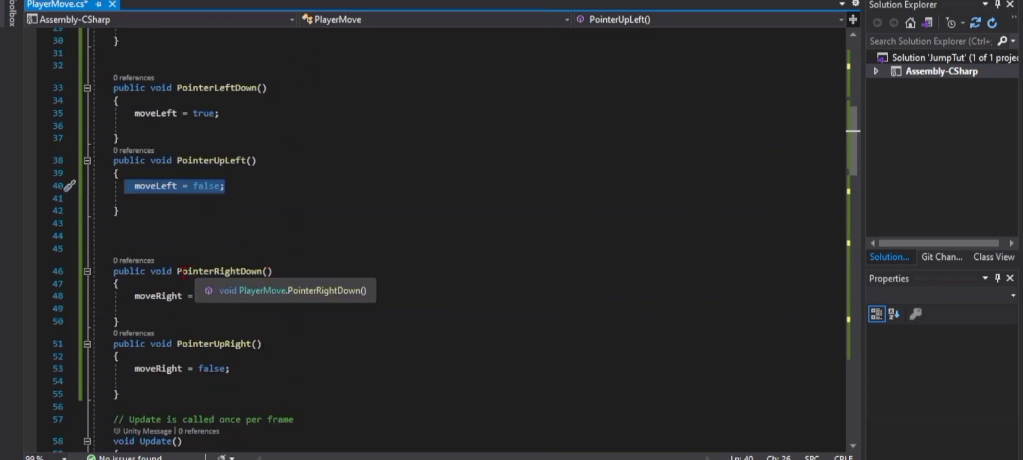
pyautogui.moveTo(181, 271); pyautogui.dragTo(251, 272)
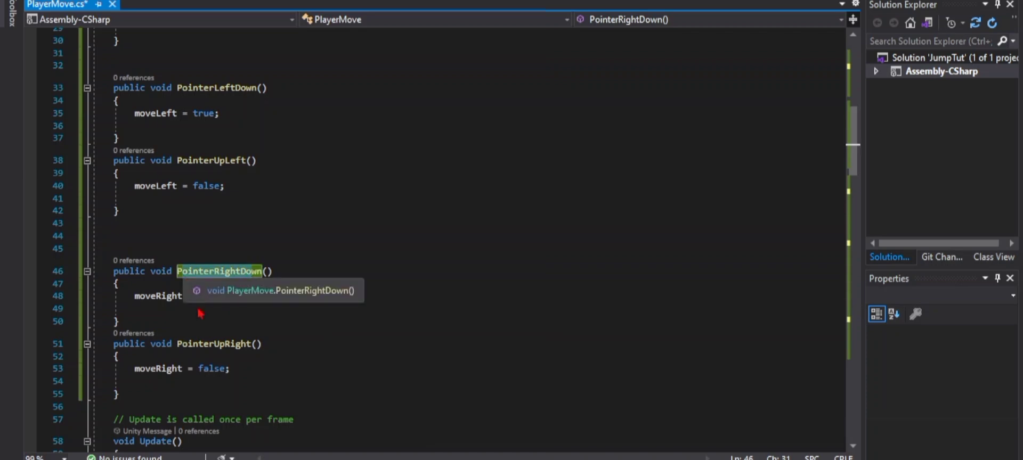
pyautogui.scroll(-2, 201, 343)
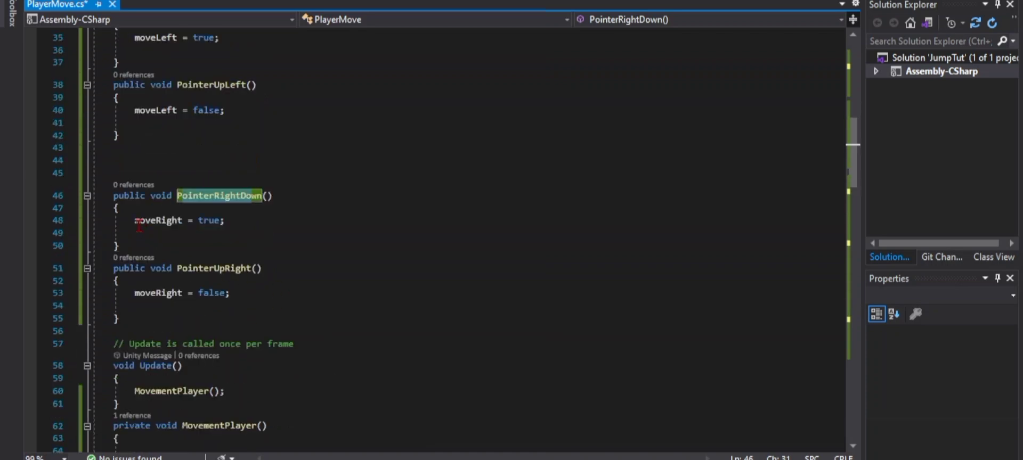
pyautogui.moveTo(135, 220); pyautogui.dragTo(225, 221)
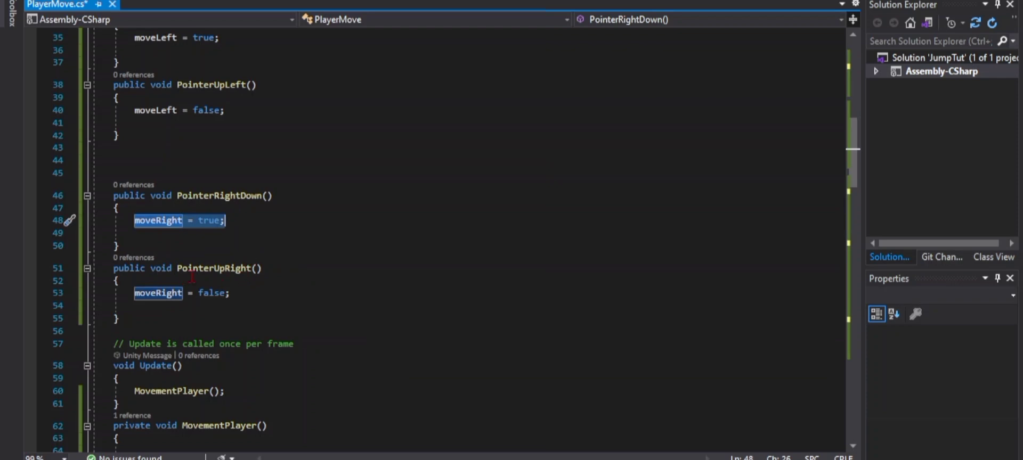
pyautogui.moveTo(114, 269); pyautogui.dragTo(230, 293)
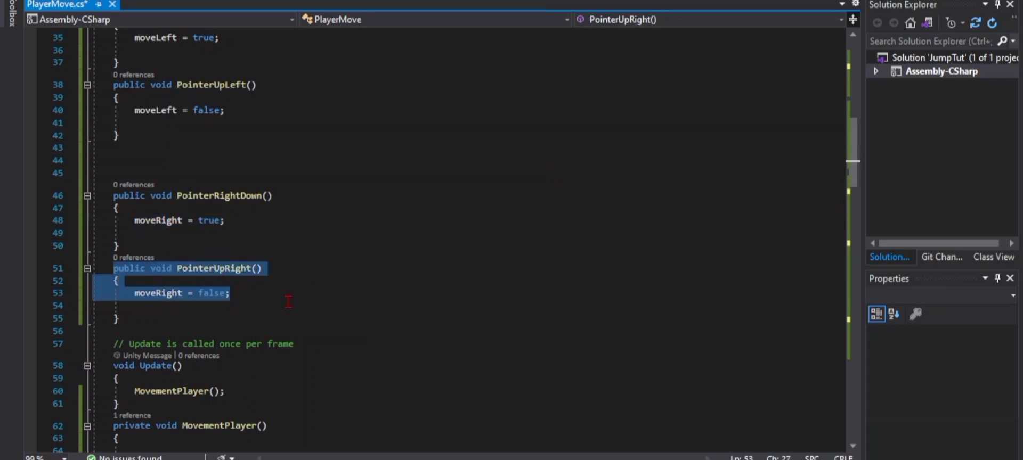
pyautogui.scroll(-2, 287, 296)
pyautogui.scroll(-2, 228, 284)
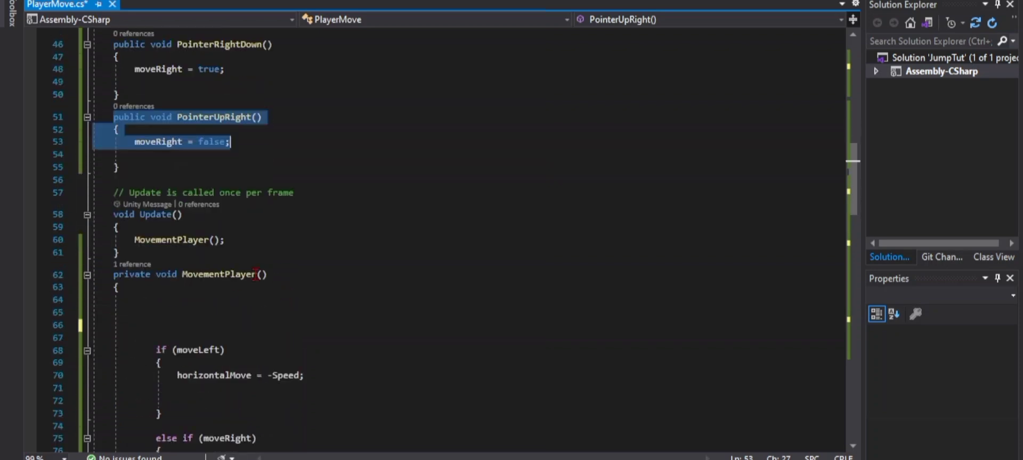
pyautogui.click(117, 227)
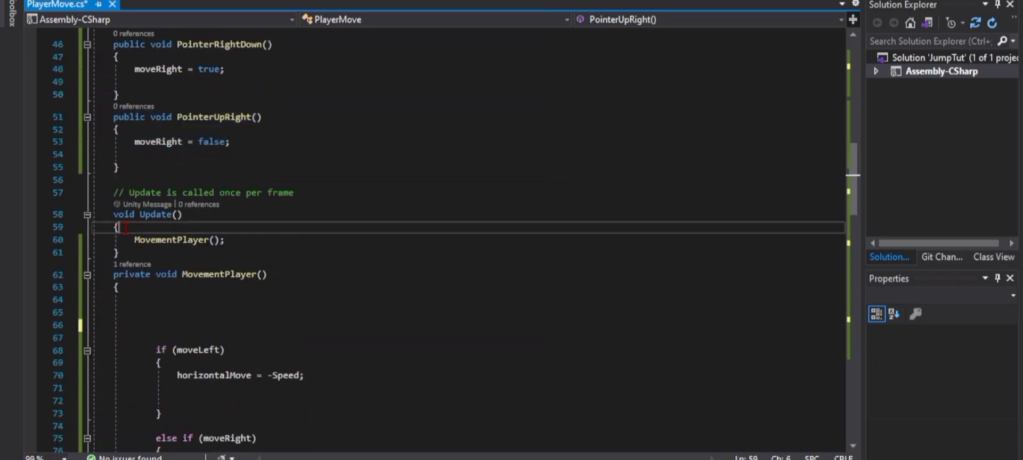
pyautogui.moveTo(135, 240); pyautogui.dragTo(209, 240)
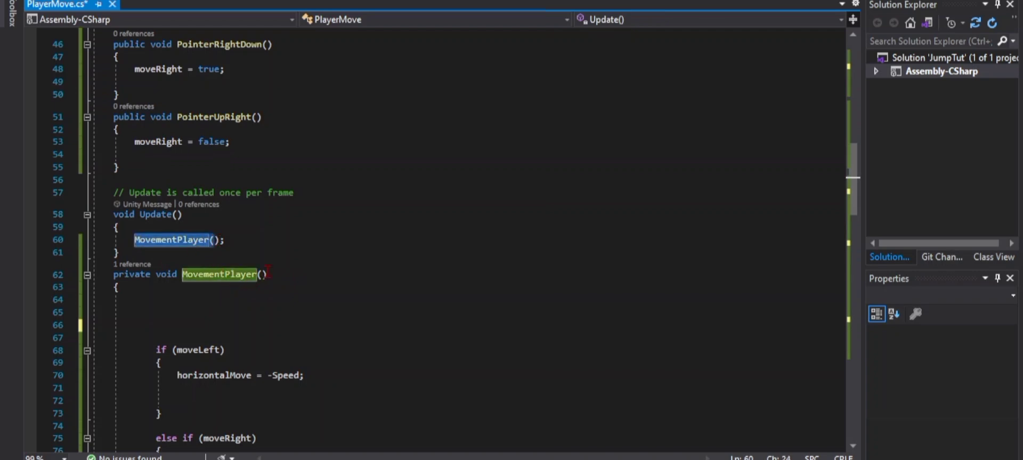
pyautogui.moveTo(267, 275); pyautogui.dragTo(182, 274)
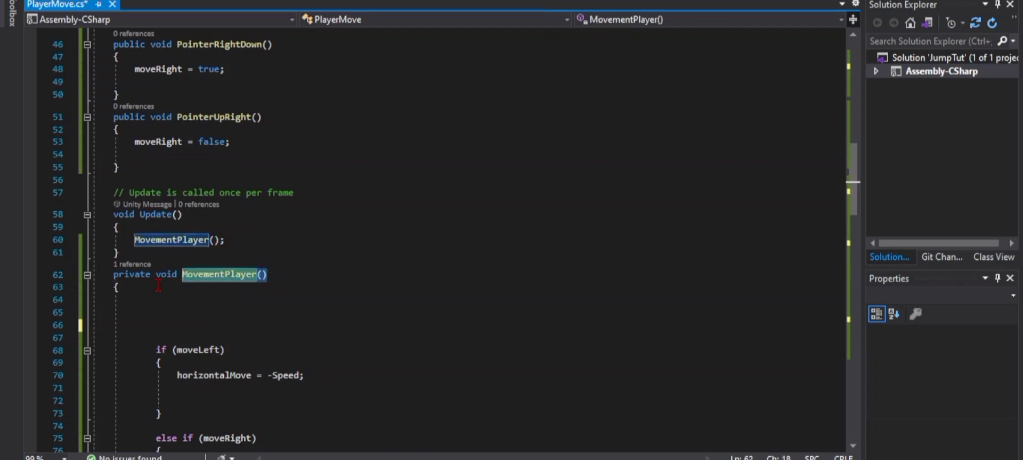
pyautogui.click(135, 300)
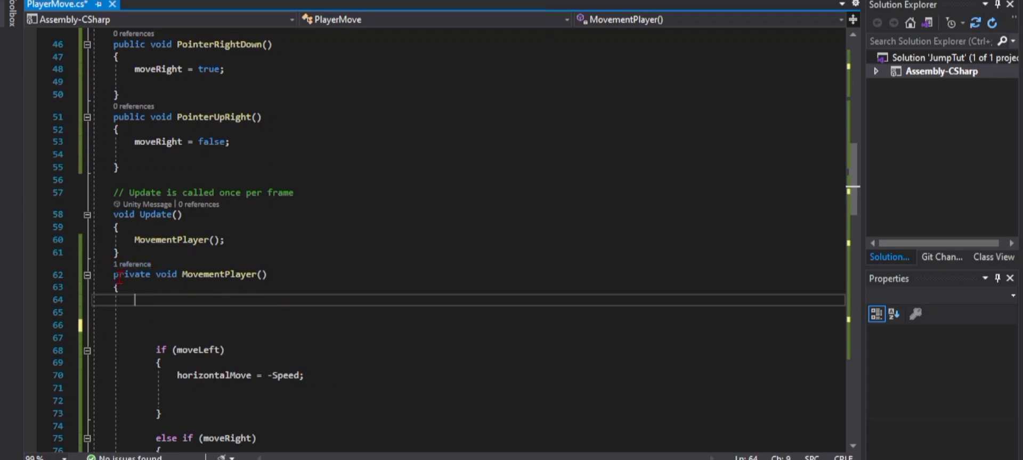
pyautogui.moveTo(110, 275); pyautogui.dragTo(266, 274)
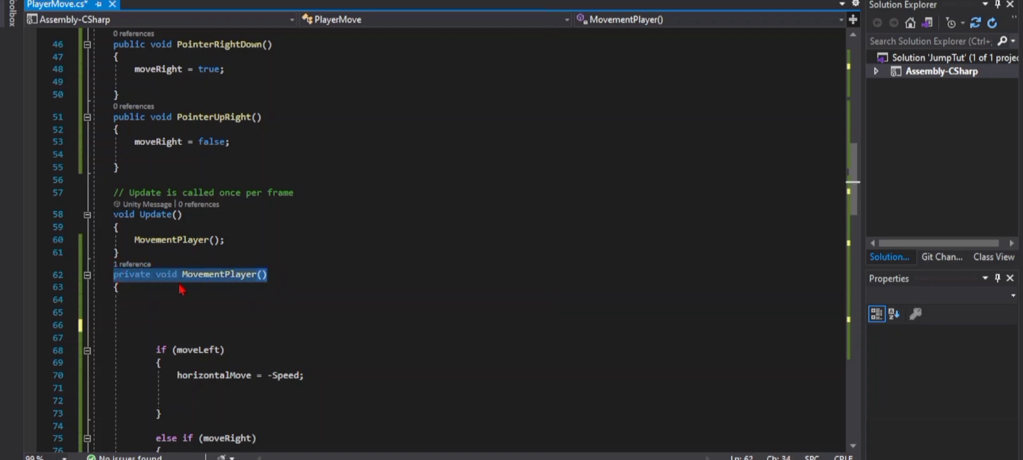
pyautogui.click(128, 288)
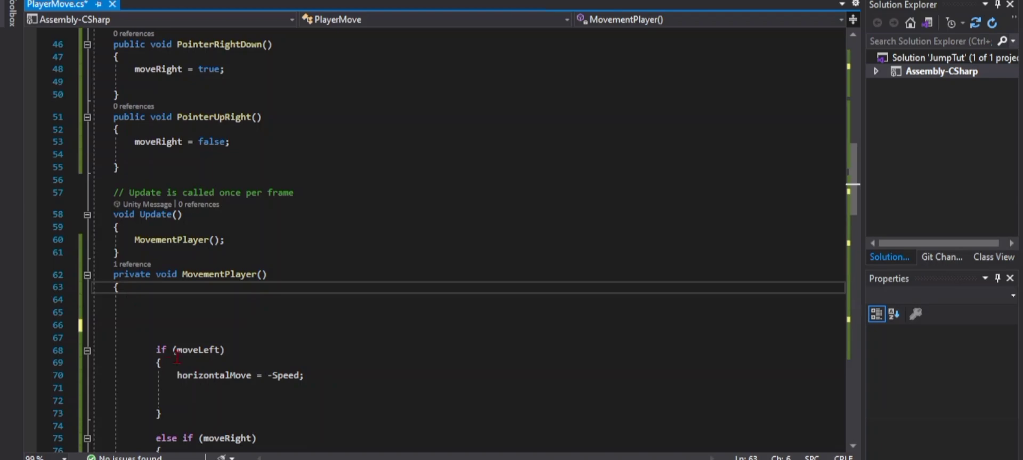
pyautogui.scroll(-1, 178, 359)
pyautogui.scroll(-2, 186, 336)
pyautogui.scroll(-2, 201, 297)
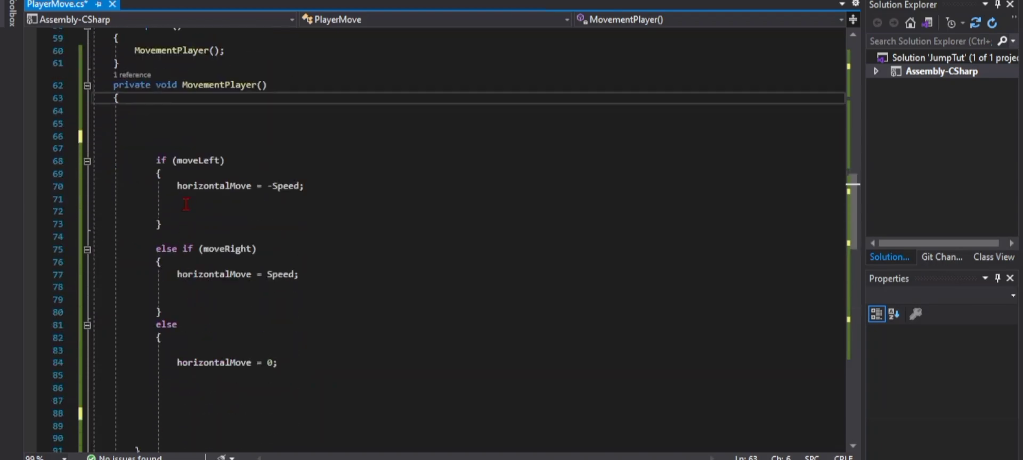
pyautogui.moveTo(153, 160); pyautogui.dragTo(225, 159)
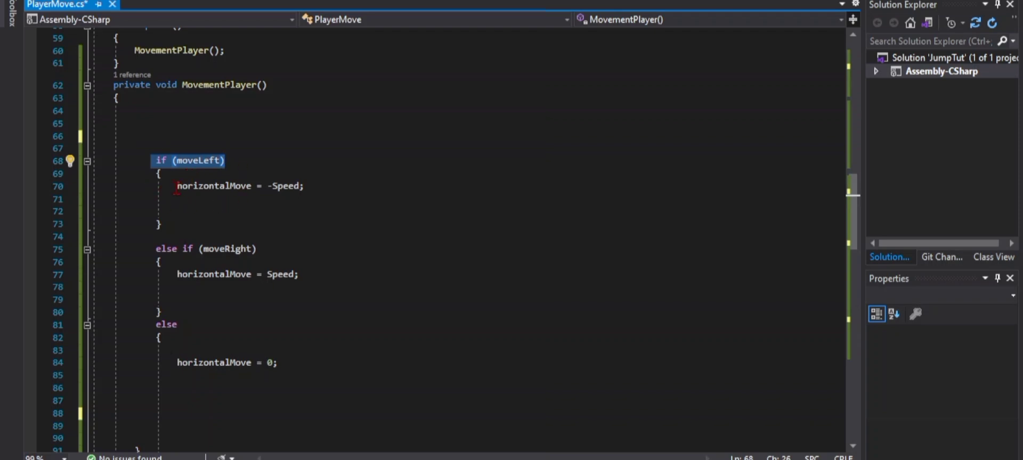
pyautogui.moveTo(177, 188); pyautogui.dragTo(247, 193)
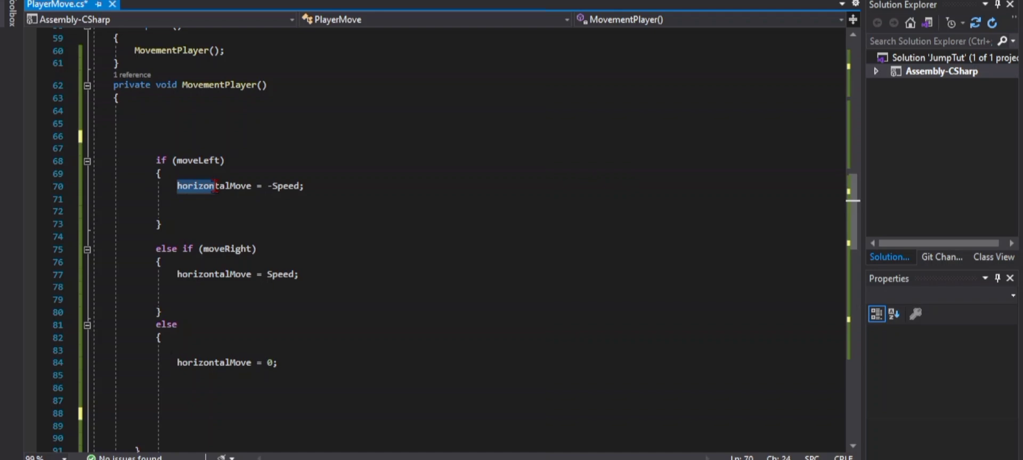
pyautogui.doubleClick(247, 189)
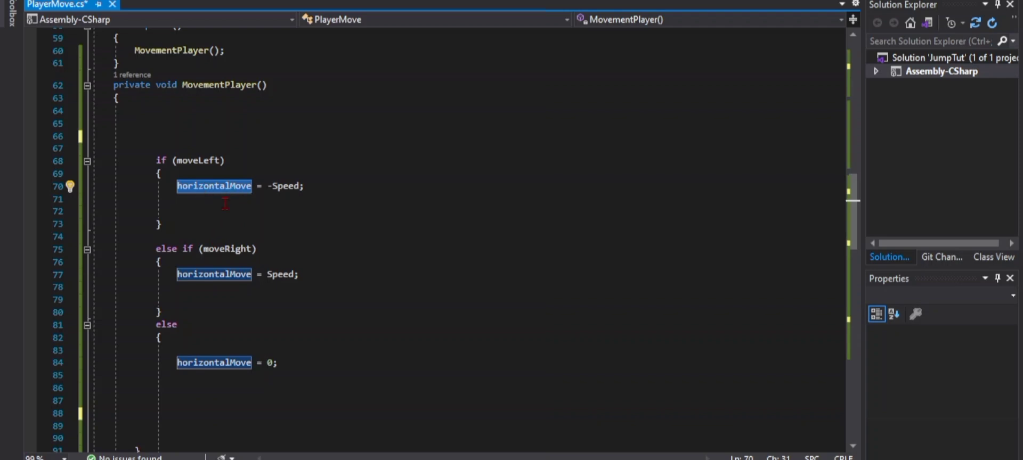
pyautogui.scroll(-3, 234, 233)
pyautogui.scroll(-2, 229, 234)
pyautogui.scroll(-2, 222, 234)
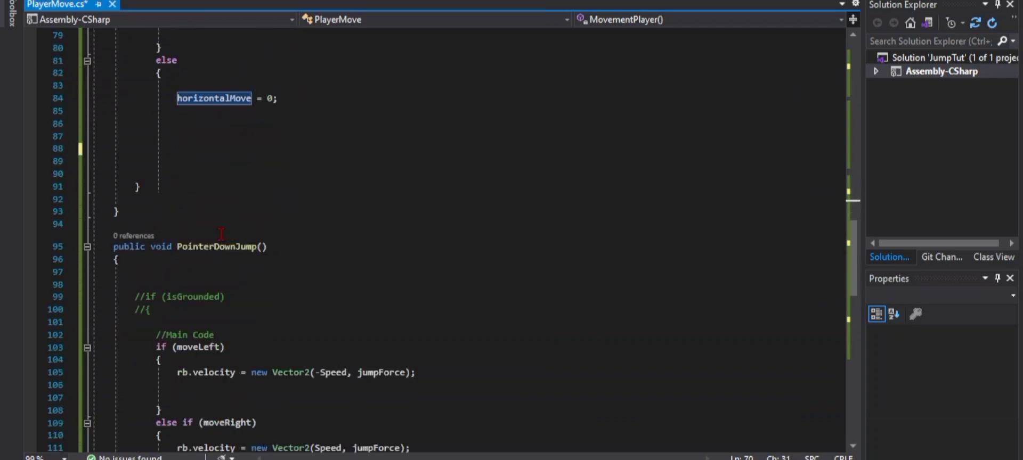
pyautogui.click(112, 247)
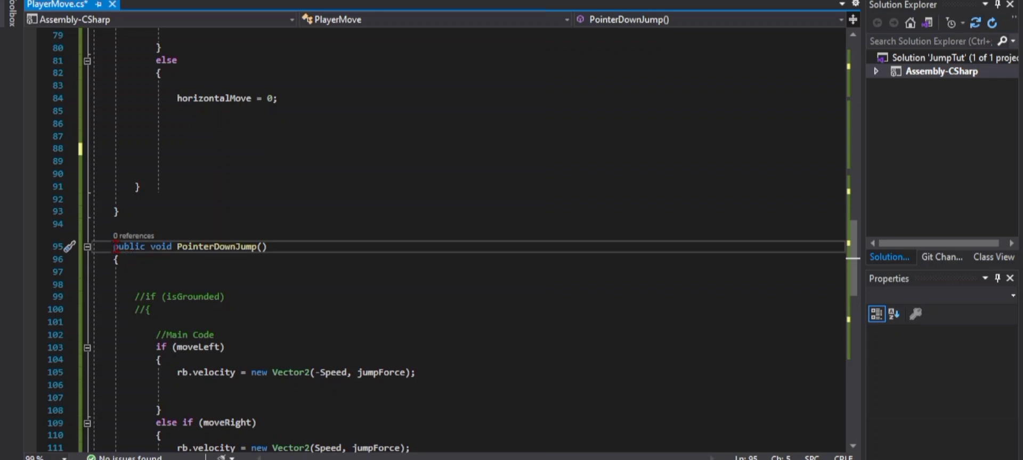
pyautogui.hotkey('ctrl', 'shift', 'Right')
pyautogui.hotkey('ctrl', 'shift', 'Right')
pyautogui.hotkey('ctrl', 'shift', 'Right')
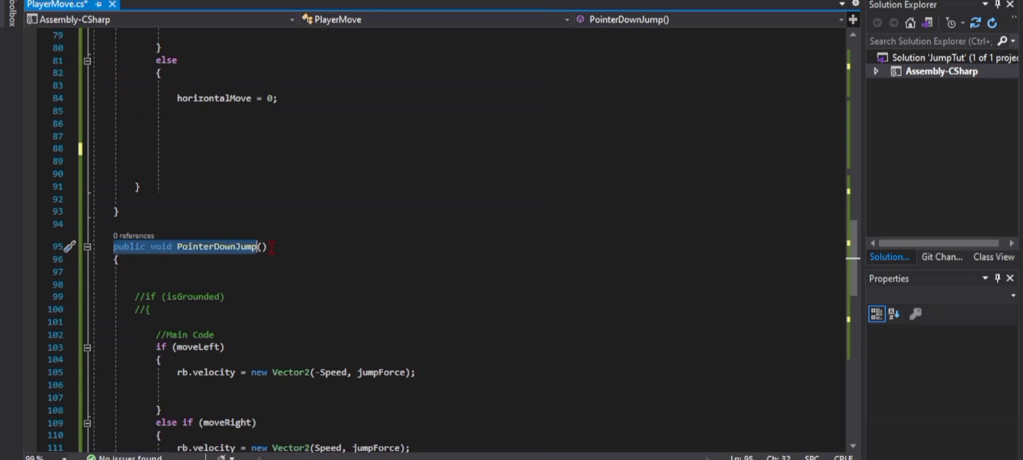
pyautogui.hotkey('ctrl', 'shift', 'Right')
pyautogui.click(297, 209)
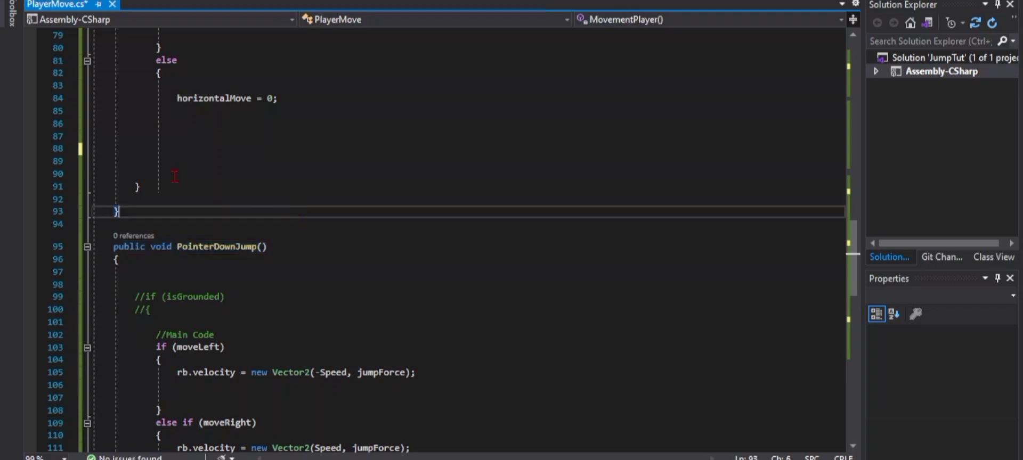
pyautogui.scroll(-11, 179, 242)
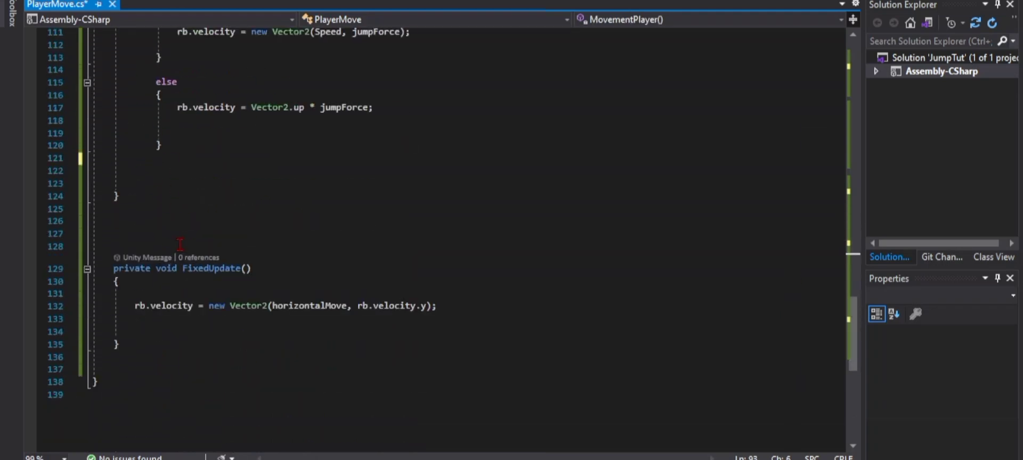
pyautogui.scroll(-3, 180, 245)
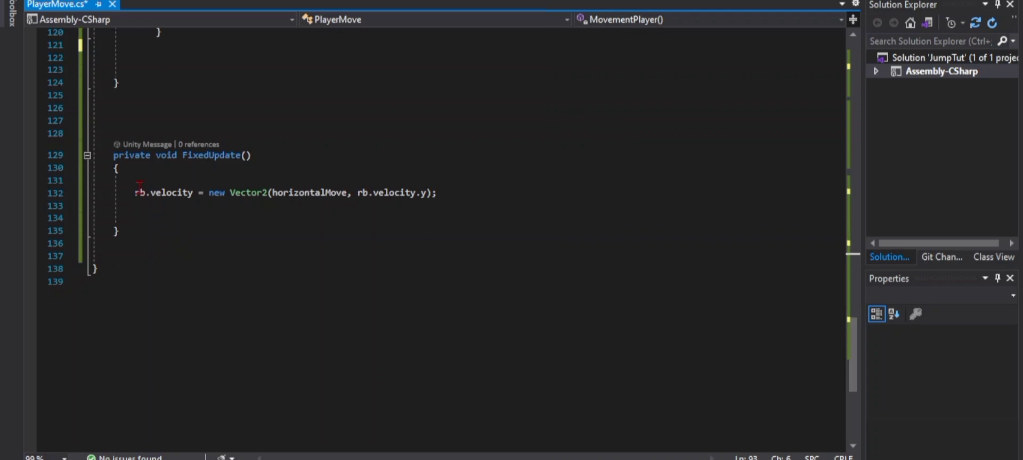
pyautogui.moveTo(102, 155); pyautogui.dragTo(156, 229)
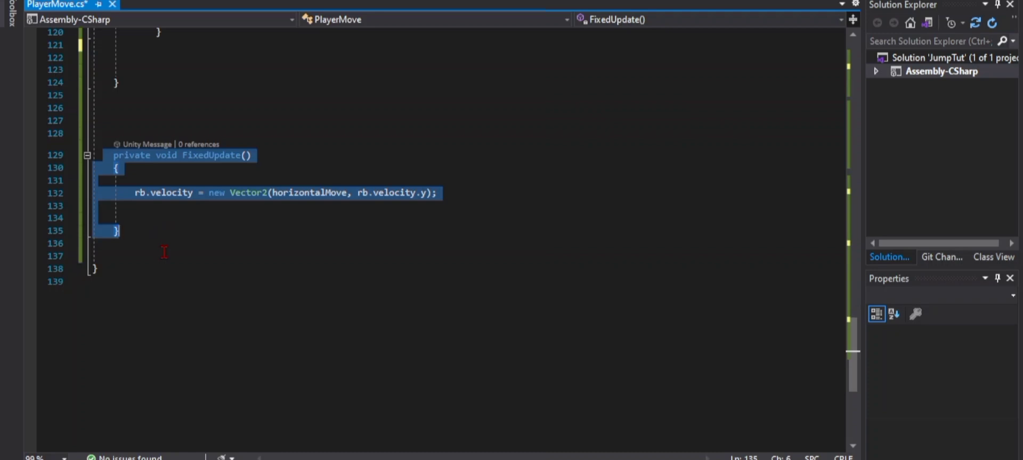
pyautogui.press('Escape')
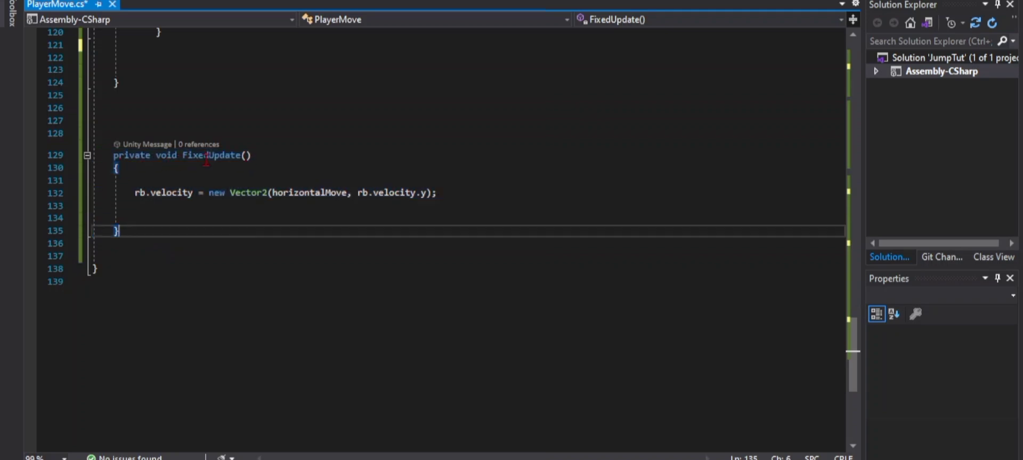
pyautogui.click(117, 278)
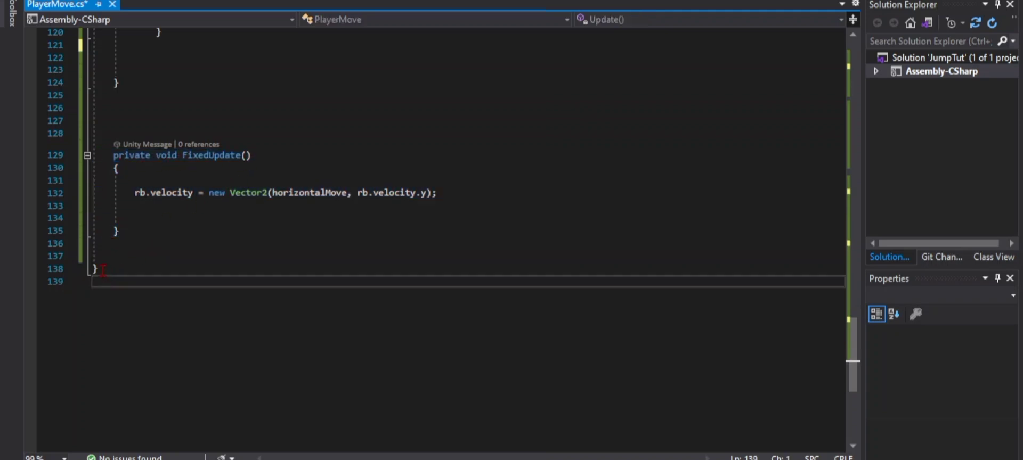
pyautogui.press('Up')
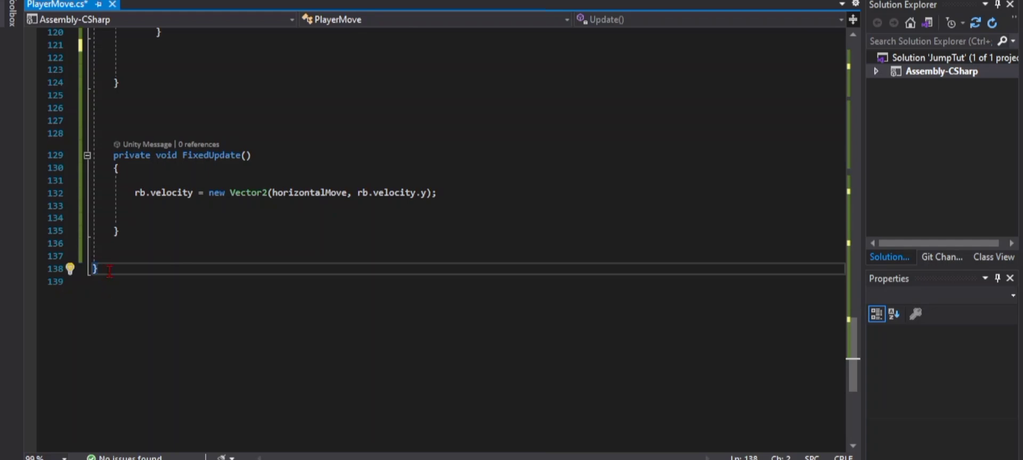
pyautogui.scroll(10, 109, 271)
pyautogui.scroll(8, 113, 274)
pyautogui.scroll(6, 117, 280)
pyautogui.scroll(13, 122, 284)
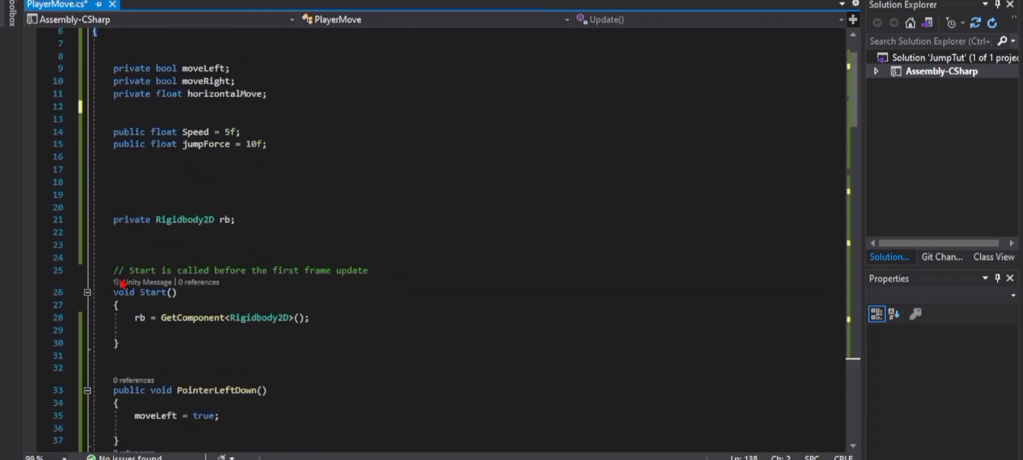
pyautogui.scroll(-3, 229, 341)
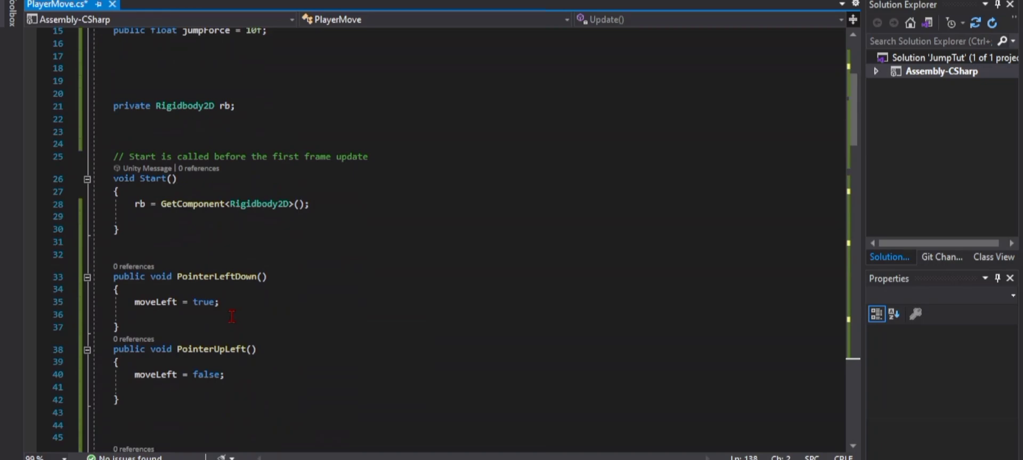
pyautogui.scroll(5, 222, 315)
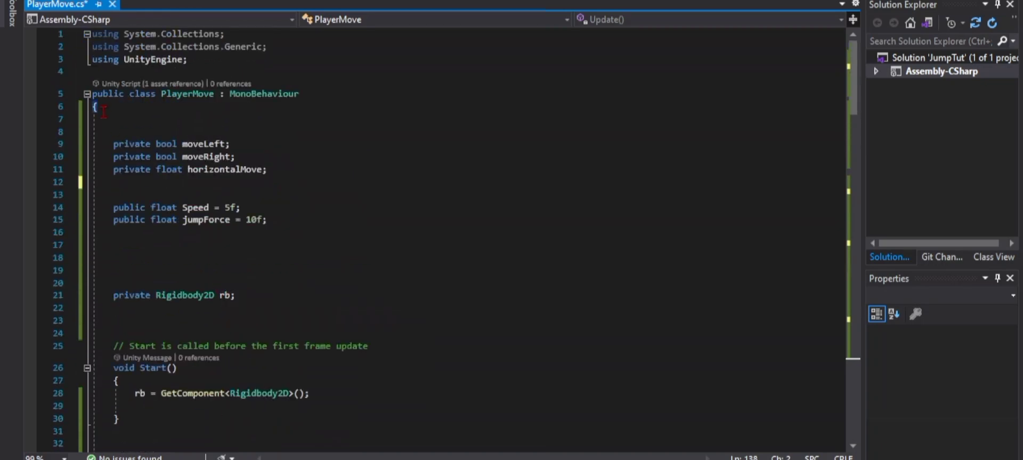
pyautogui.scroll(-7, 222, 157)
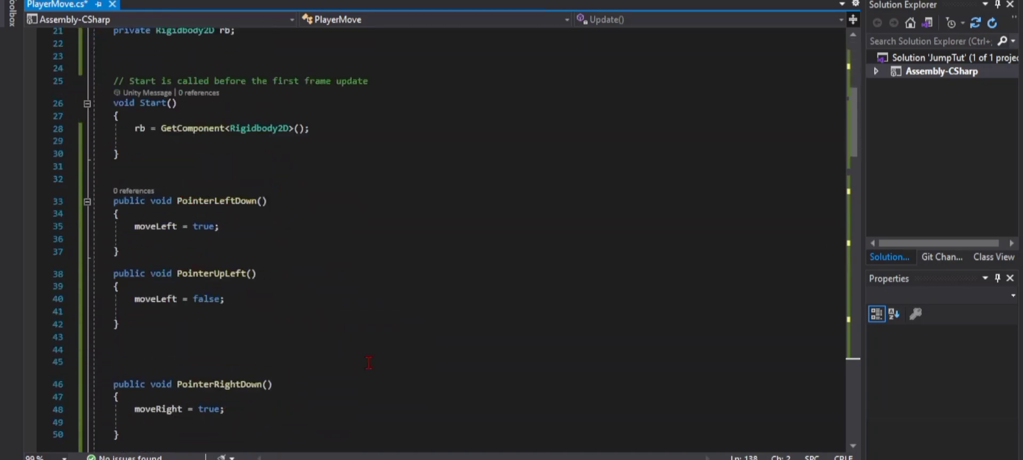
pyautogui.scroll(-7, 214, 220)
pyautogui.scroll(-7, 207, 284)
pyautogui.scroll(-10, 200, 347)
pyautogui.scroll(-5, 200, 347)
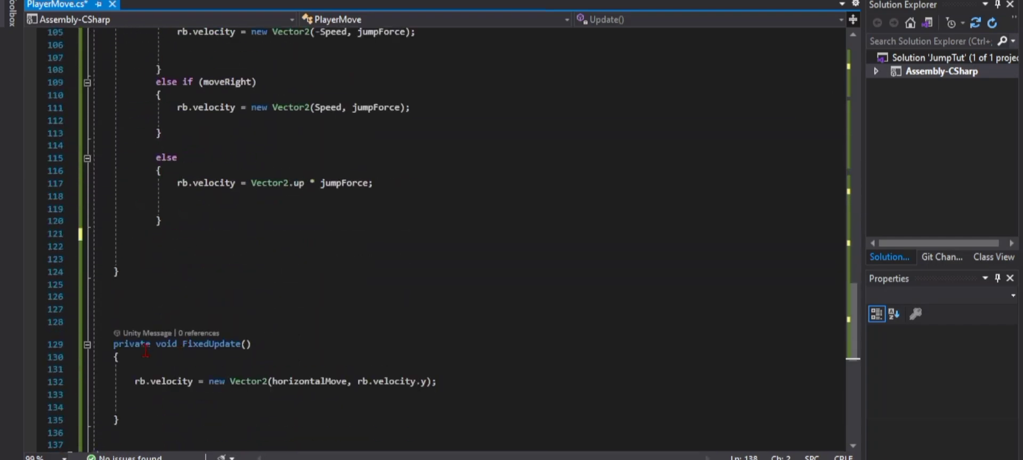
pyautogui.click(131, 365)
pyautogui.scroll(-4, 126, 387)
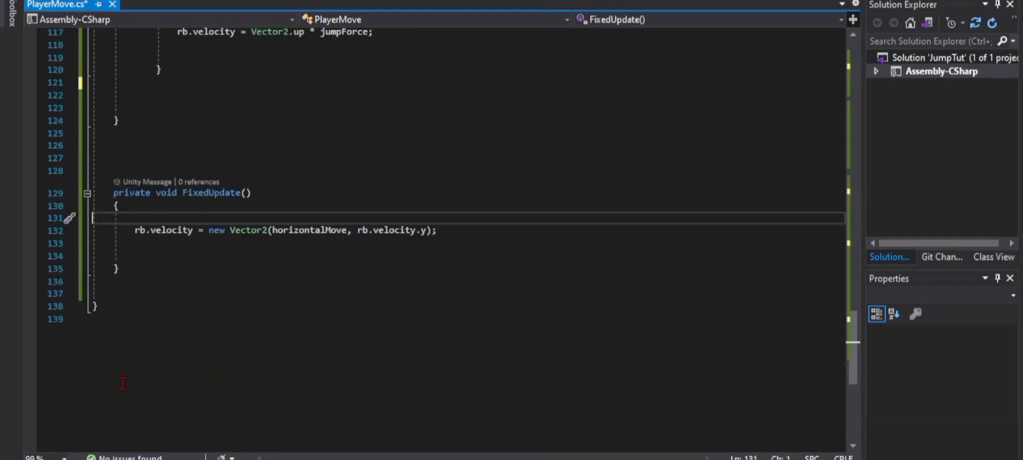
pyautogui.click(108, 308)
pyautogui.click(176, 206)
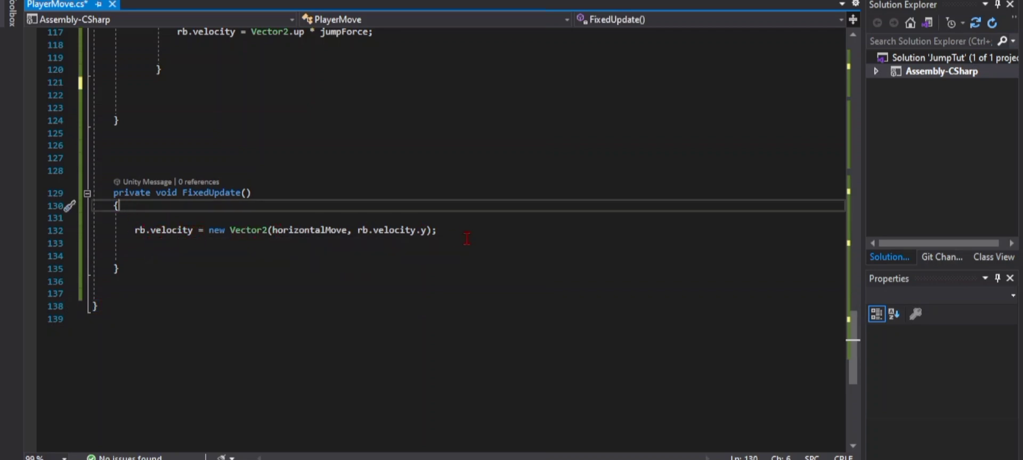
pyautogui.moveTo(442, 232); pyautogui.dragTo(134, 232)
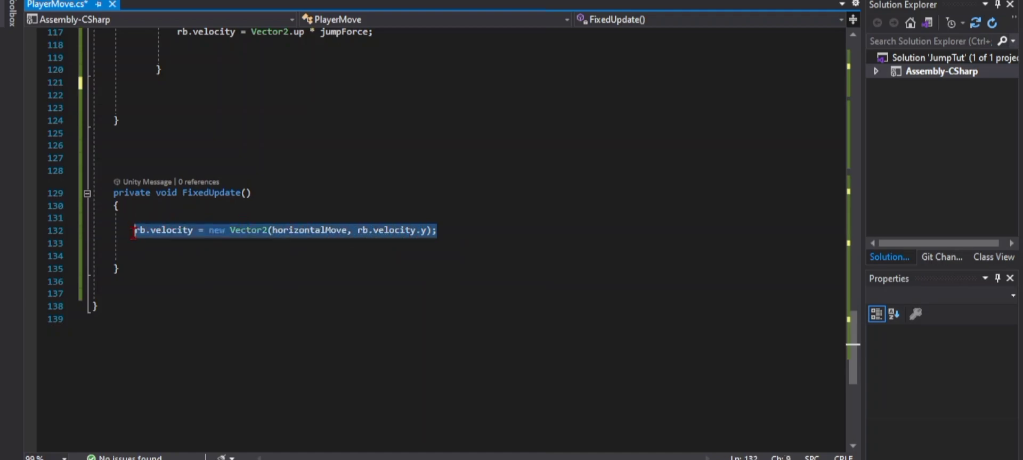
pyautogui.scroll(5, 236, 264)
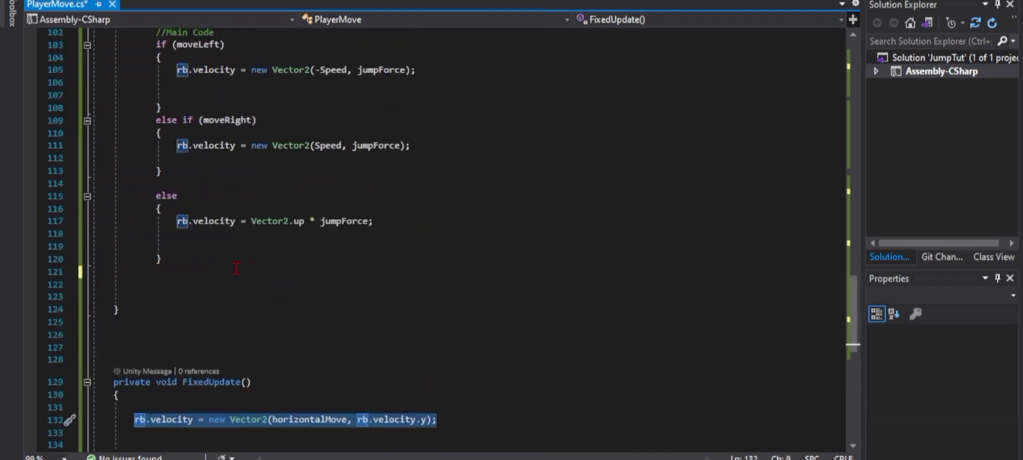
pyautogui.click(263, 314)
pyautogui.scroll(3, 263, 313)
pyautogui.scroll(7, 262, 312)
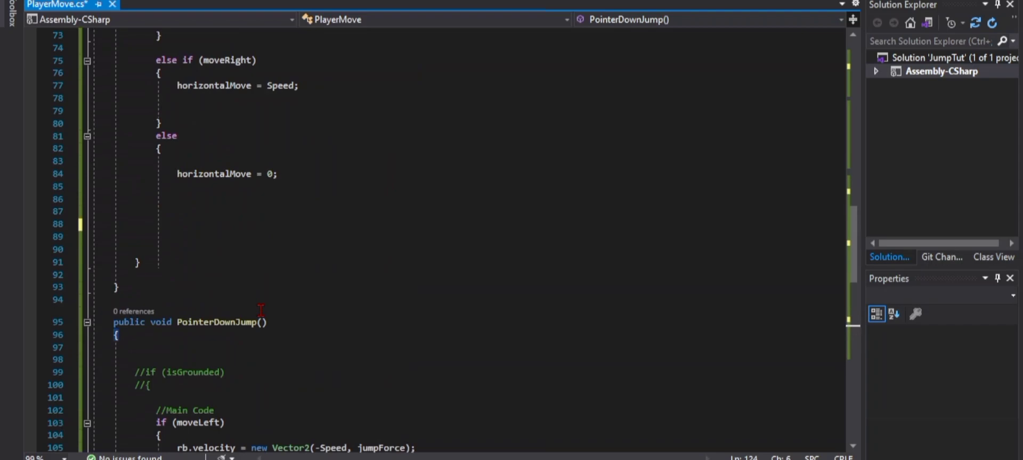
pyautogui.scroll(5, 261, 311)
pyautogui.scroll(2, 261, 311)
pyautogui.scroll(2, 247, 299)
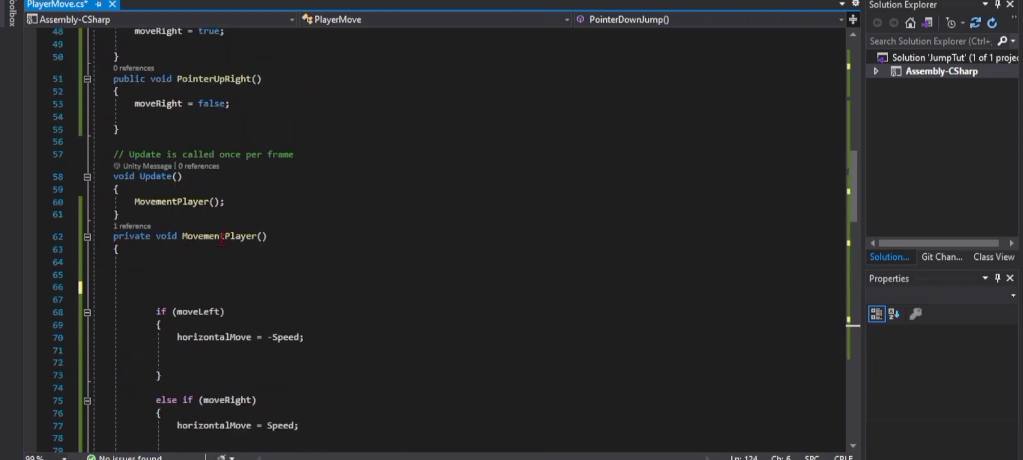
pyautogui.scroll(-2, 194, 254)
pyautogui.moveTo(158, 236); pyautogui.dragTo(178, 275)
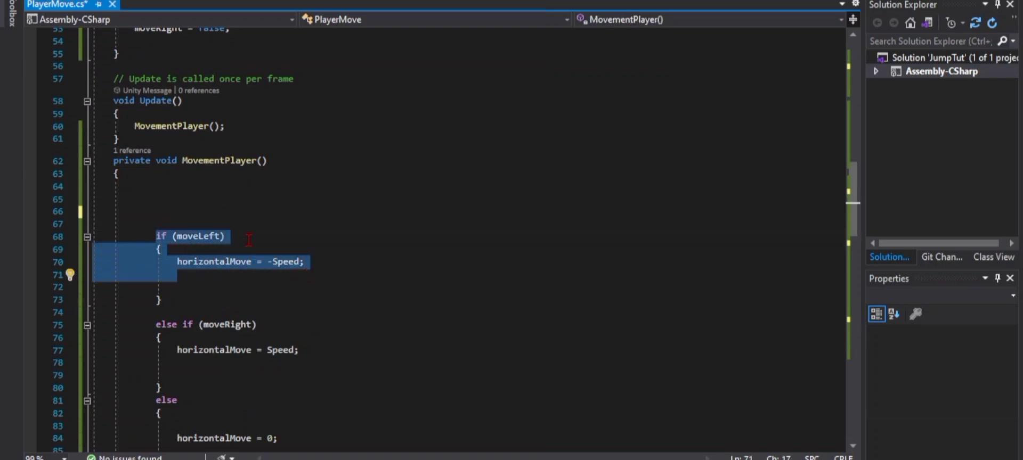
pyautogui.scroll(-2, 255, 273)
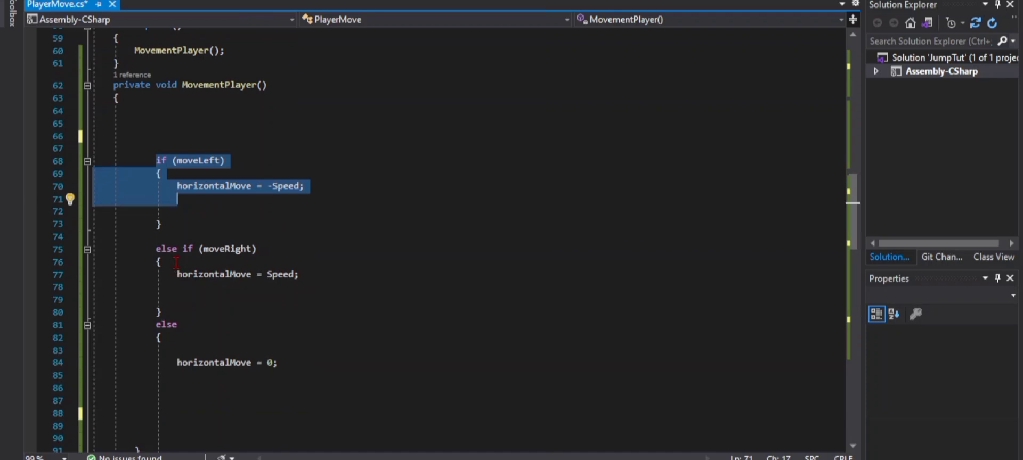
pyautogui.moveTo(266, 250); pyautogui.dragTo(156, 249)
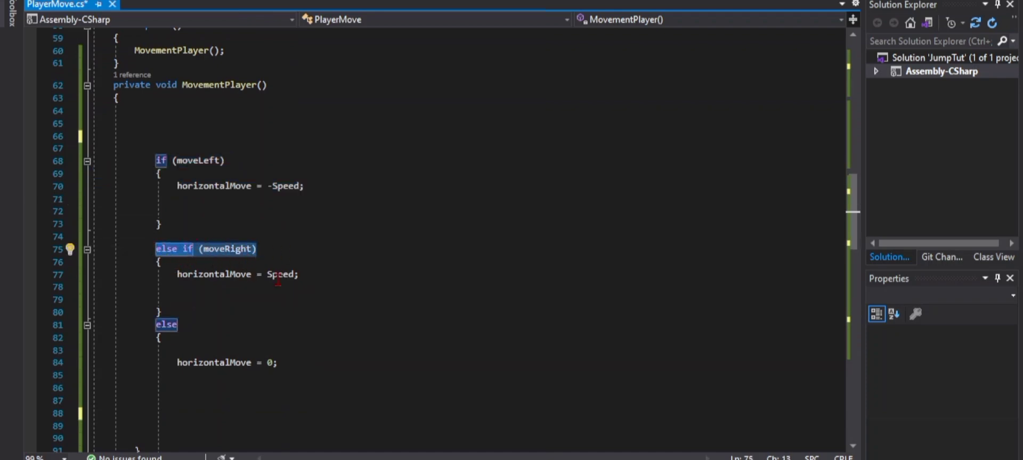
pyautogui.moveTo(311, 274); pyautogui.dragTo(177, 274)
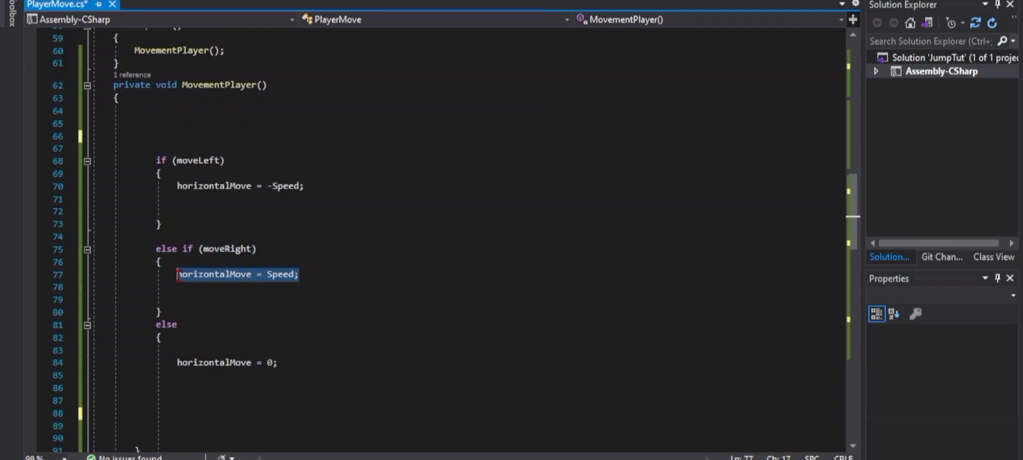
pyautogui.scroll(-2, 311, 270)
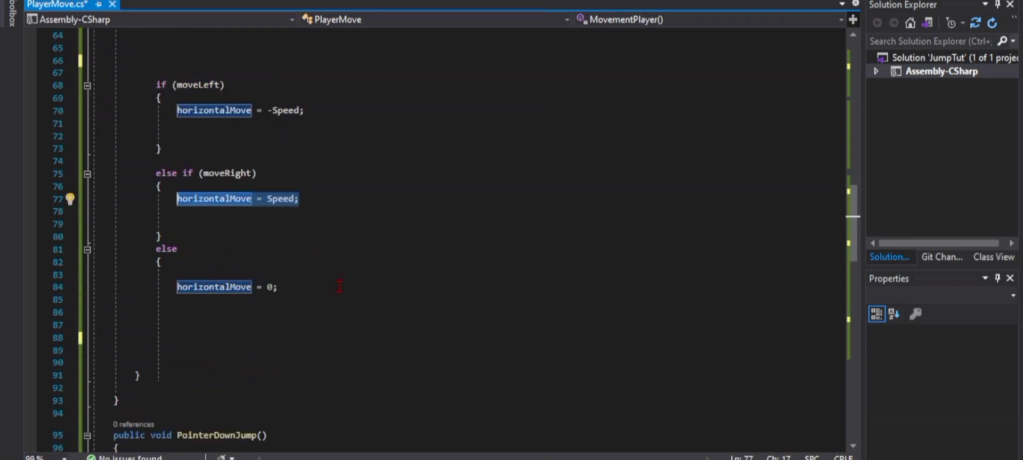
pyautogui.doubleClick(167, 249)
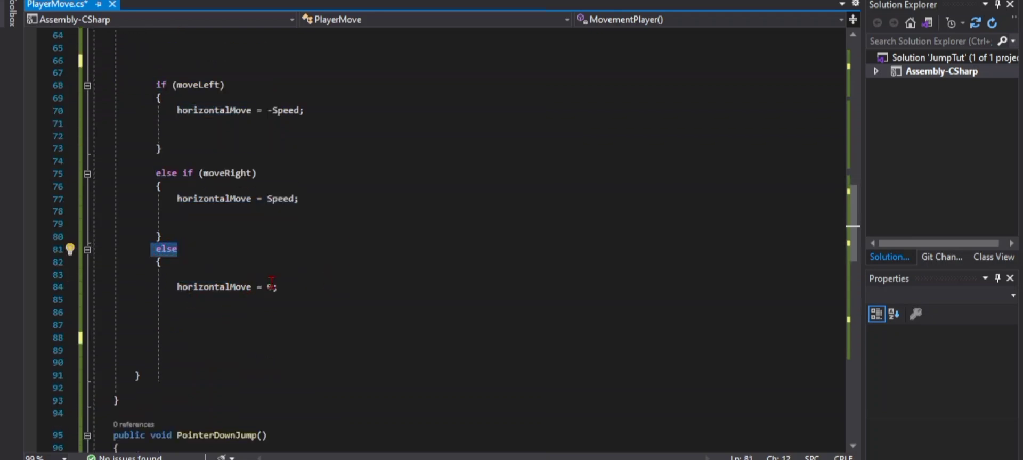
pyautogui.moveTo(277, 287); pyautogui.dragTo(178, 288)
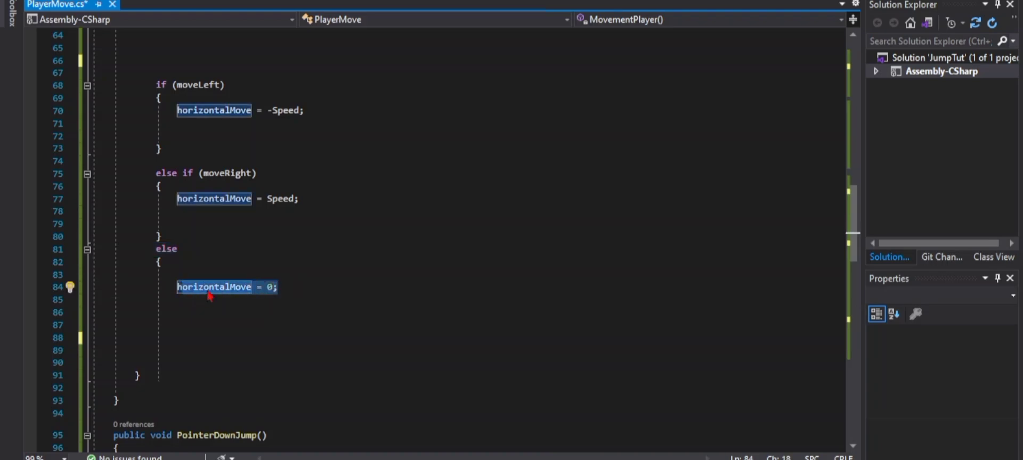
pyautogui.scroll(-4, 326, 372)
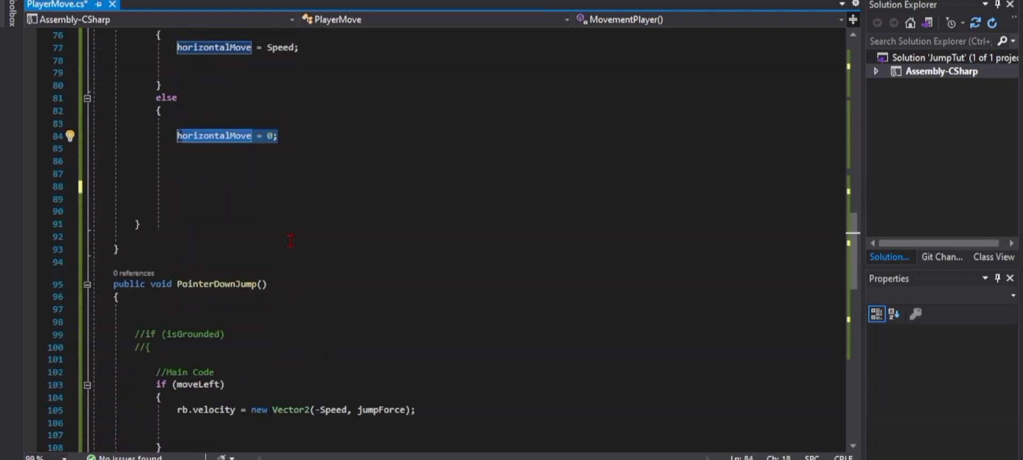
pyautogui.scroll(4, 290, 240)
pyautogui.scroll(4, 297, 246)
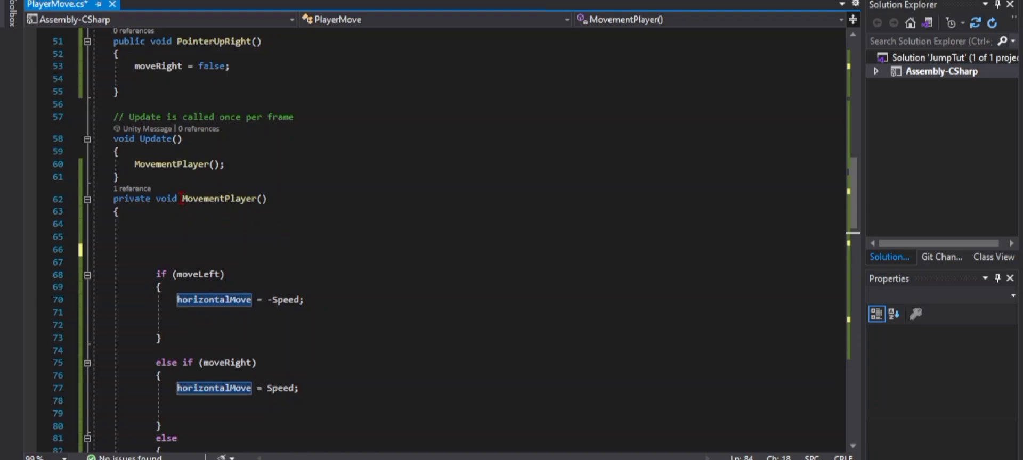
pyautogui.moveTo(181, 198); pyautogui.dragTo(267, 199)
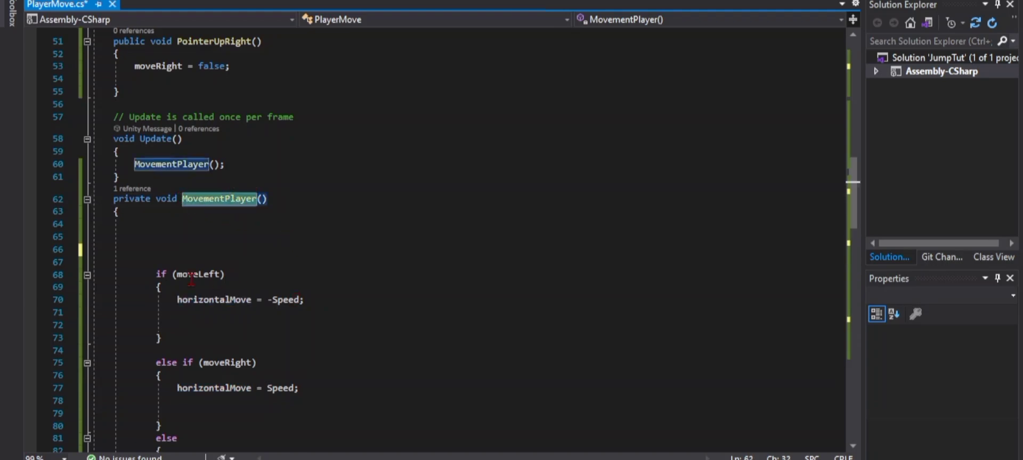
pyautogui.scroll(-3, 424, 290)
pyautogui.scroll(-3, 354, 271)
pyautogui.scroll(-4, 336, 269)
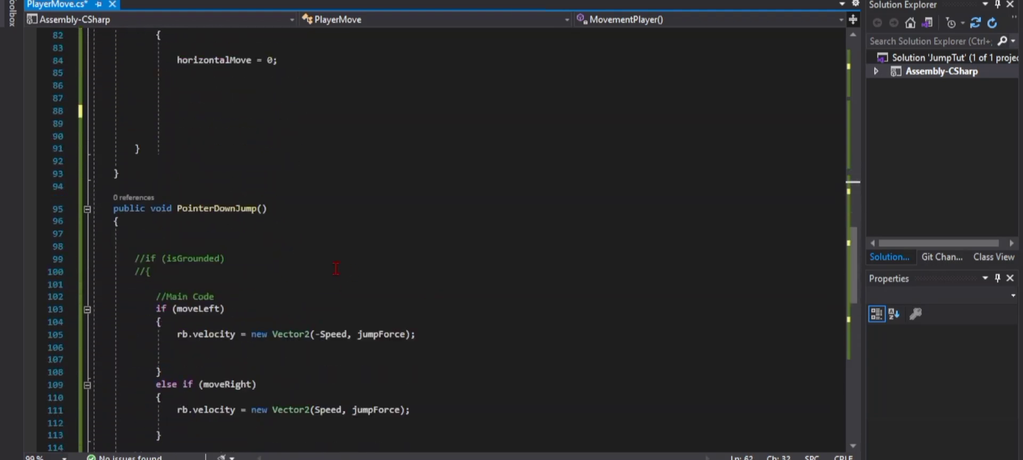
pyautogui.scroll(-2, 336, 268)
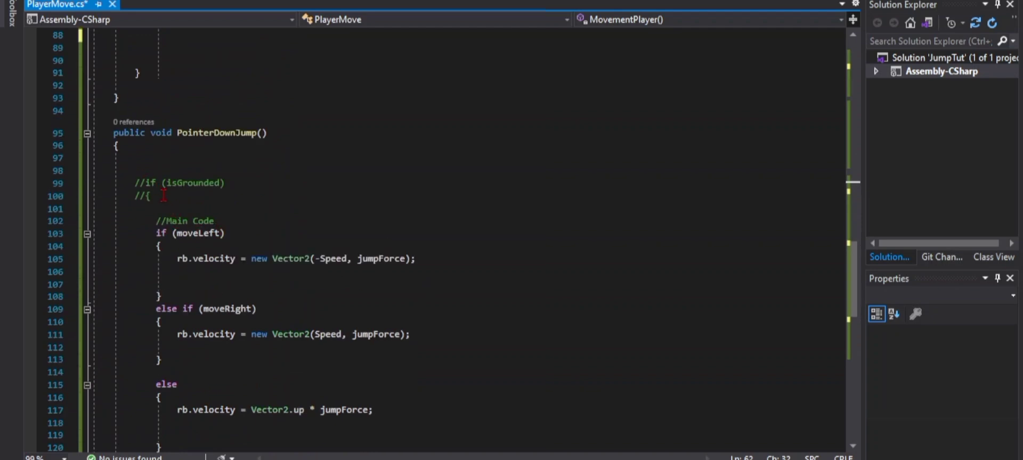
pyautogui.moveTo(161, 199); pyautogui.dragTo(131, 182)
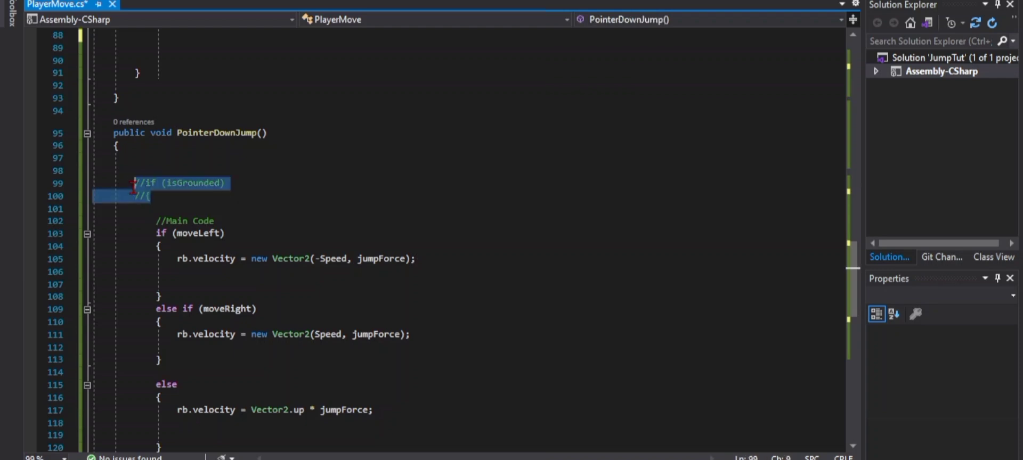
pyautogui.press('BackSpace')
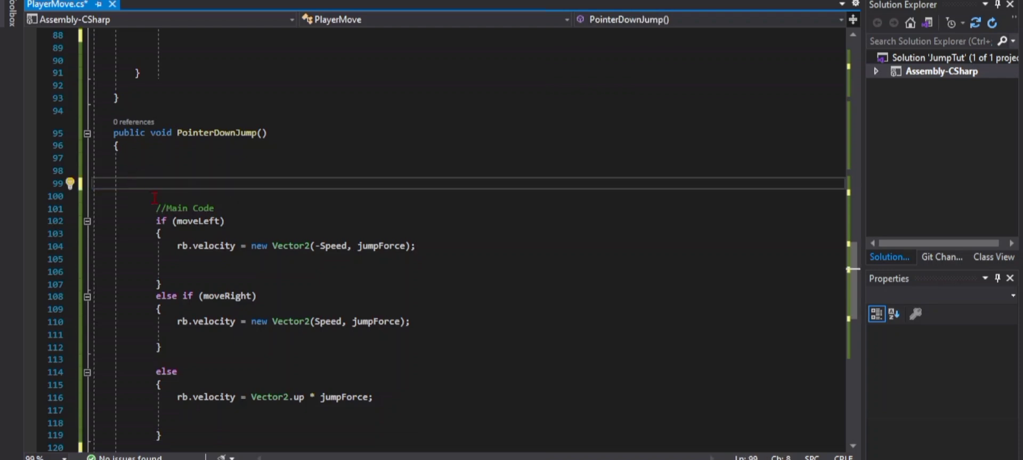
pyautogui.moveTo(178, 134); pyautogui.dragTo(254, 141)
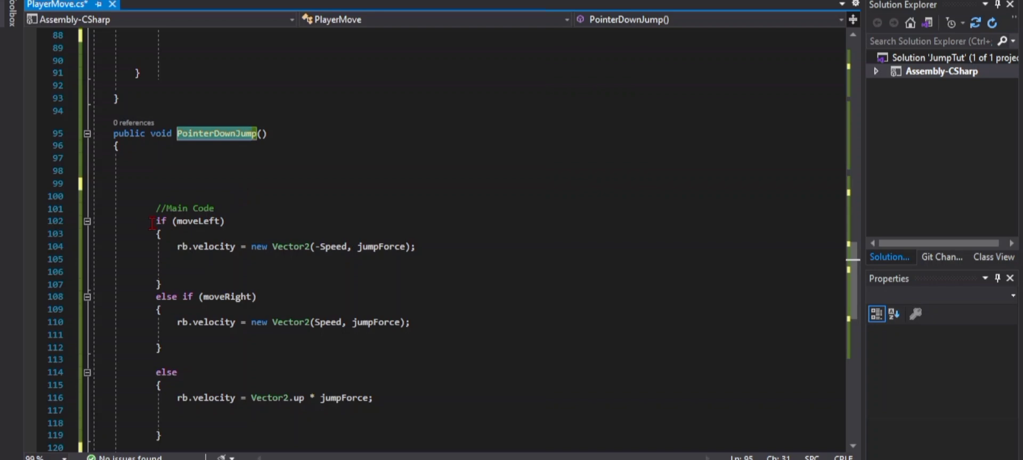
pyautogui.moveTo(152, 222); pyautogui.dragTo(226, 223)
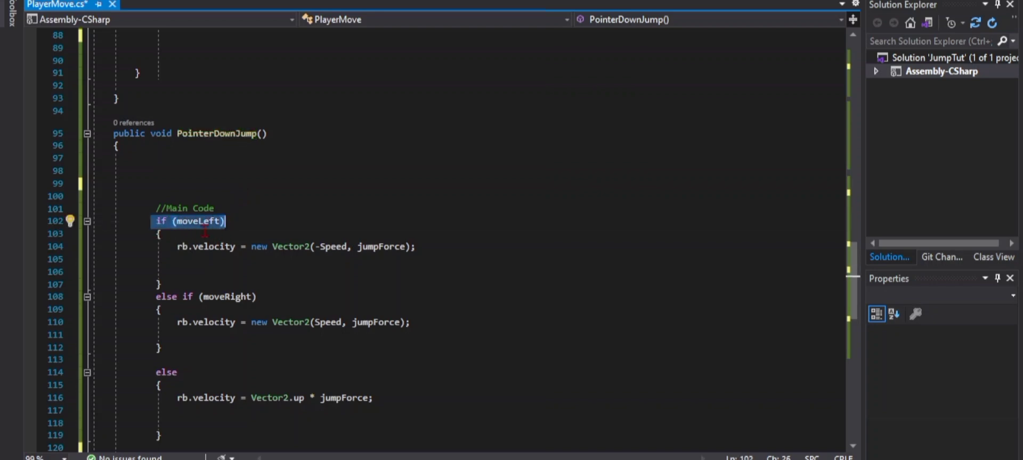
pyautogui.moveTo(178, 246); pyautogui.dragTo(417, 246)
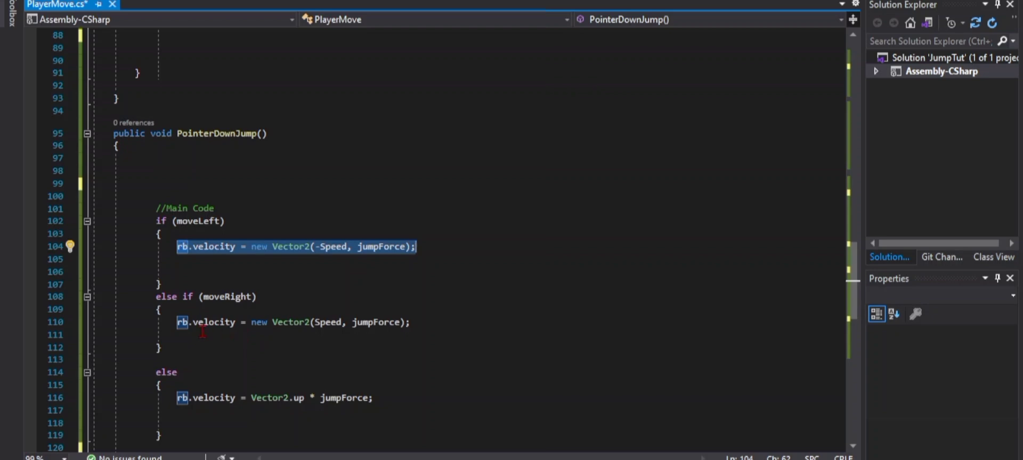
pyautogui.moveTo(147, 296); pyautogui.dragTo(256, 296)
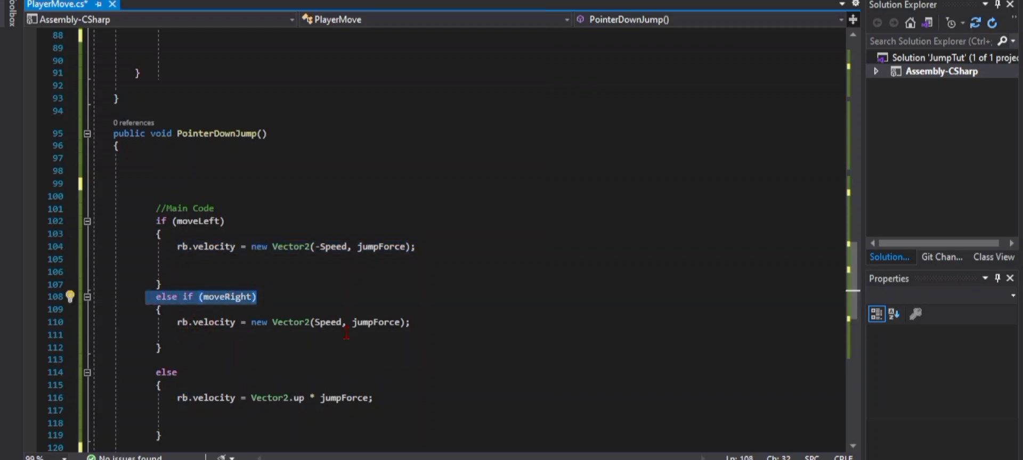
pyautogui.doubleClick(327, 323)
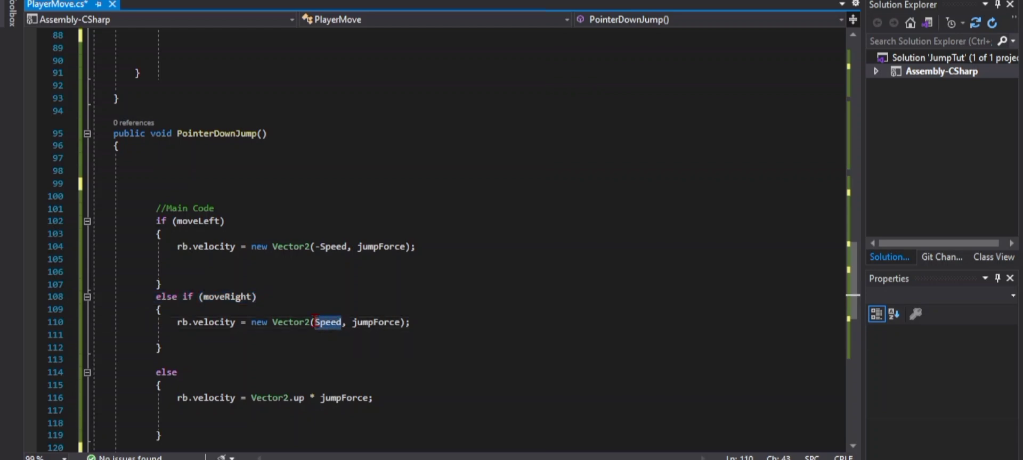
pyautogui.doubleClick(330, 246)
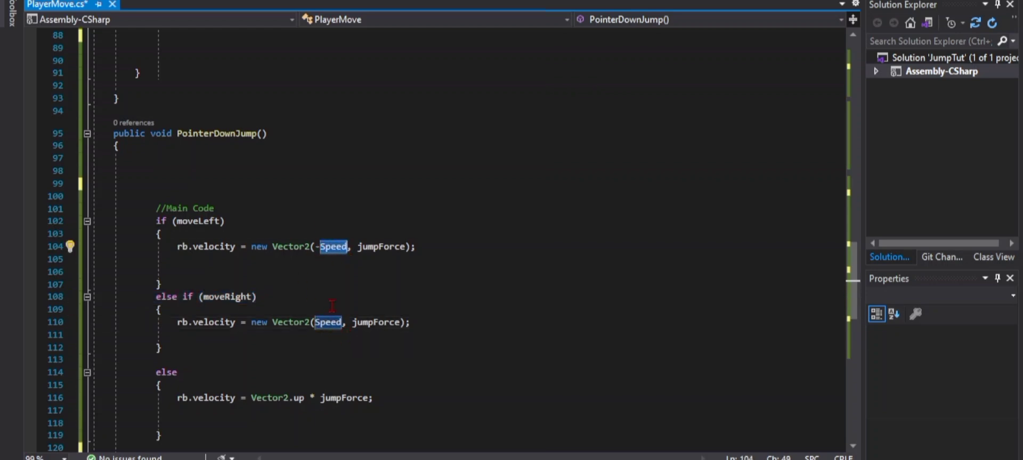
pyautogui.scroll(-2, 332, 305)
pyautogui.moveTo(177, 297); pyautogui.dragTo(134, 296)
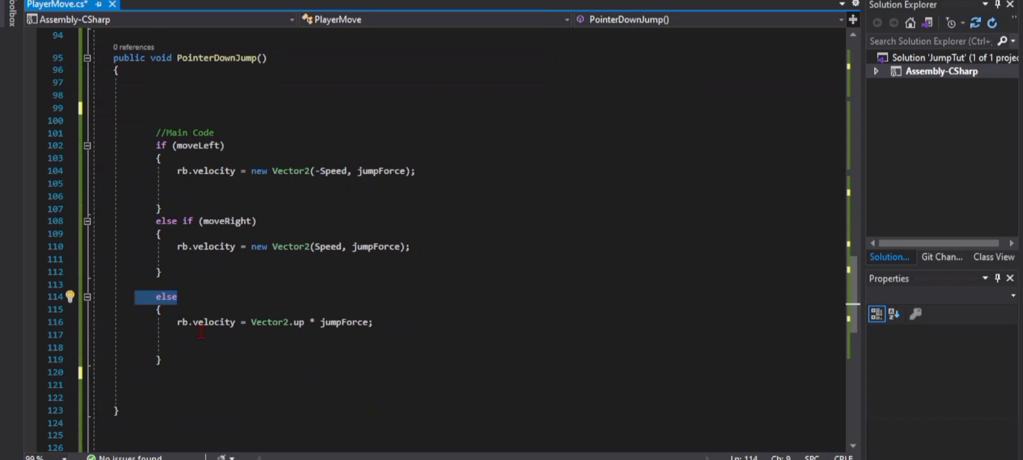
pyautogui.moveTo(167, 324); pyautogui.dragTo(379, 322)
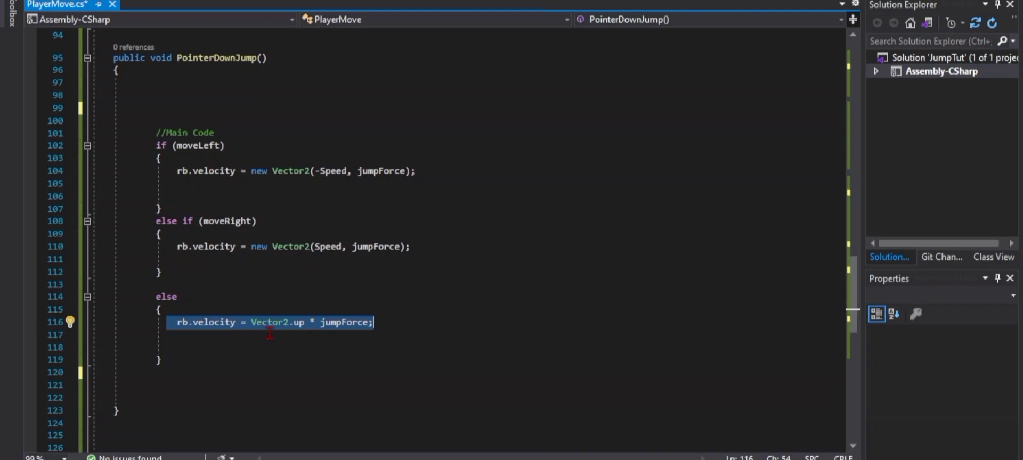
# Select the whole FixedUpdate method at the bottom of PlayerMove and cut it.
pyautogui.scroll(-4, 270, 329)
pyautogui.scroll(4, 264, 318)
pyautogui.scroll(1, 271, 306)
pyautogui.scroll(4, 277, 295)
pyautogui.scroll(4, 277, 296)
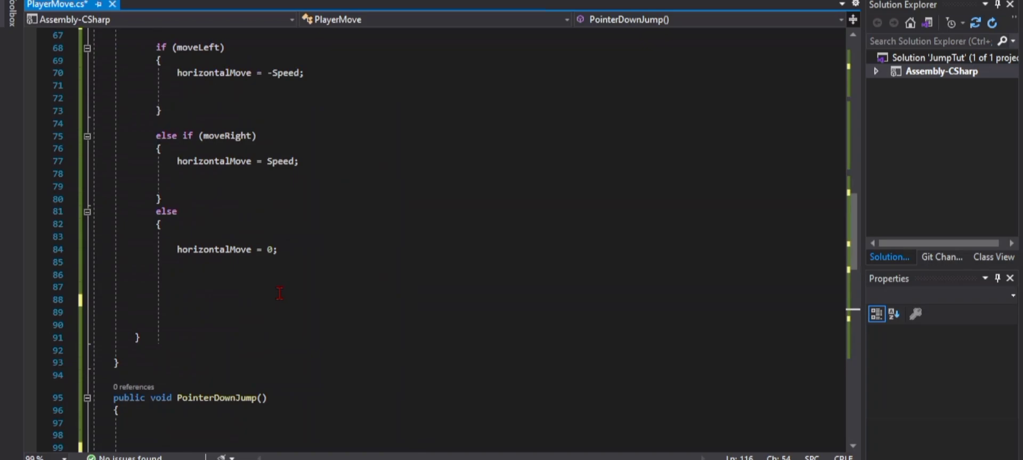
pyautogui.scroll(8, 278, 294)
pyautogui.scroll(4, 278, 293)
pyautogui.scroll(5, 278, 290)
pyautogui.scroll(3, 278, 291)
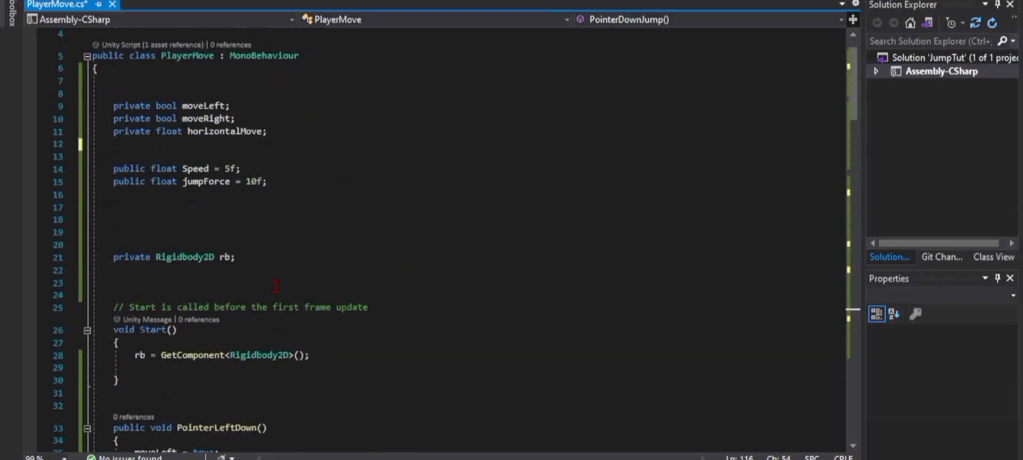
pyautogui.scroll(-4, 271, 288)
pyautogui.scroll(-4, 273, 290)
pyautogui.scroll(-7, 282, 301)
pyautogui.scroll(-7, 283, 320)
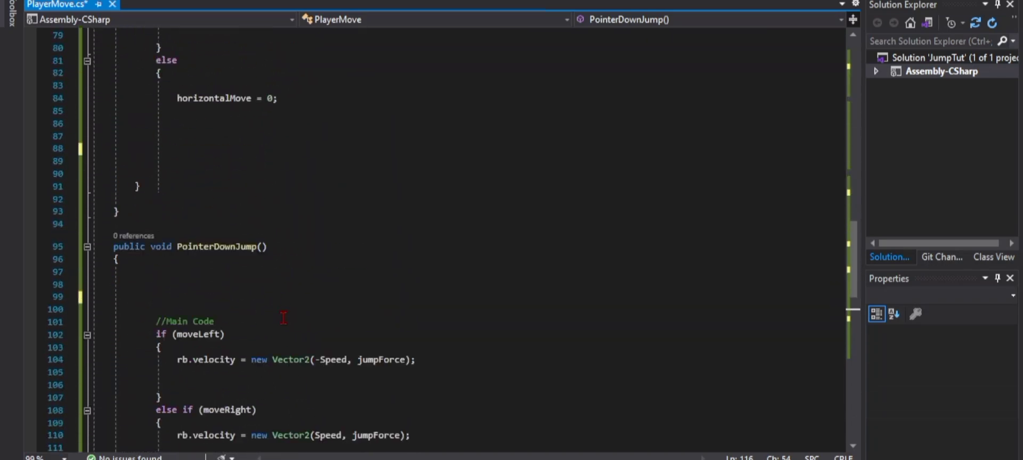
pyautogui.scroll(-2, 282, 323)
pyautogui.scroll(-9, 276, 333)
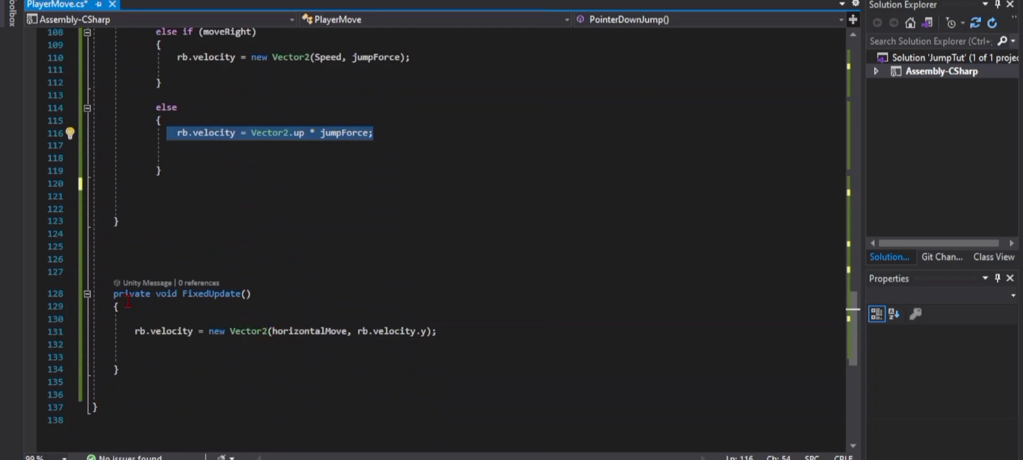
pyautogui.moveTo(112, 292); pyautogui.dragTo(142, 367)
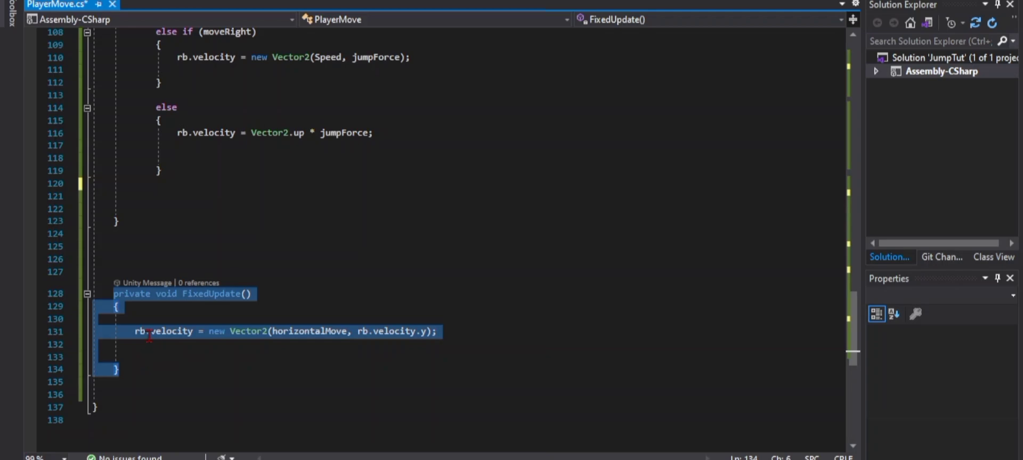
pyautogui.press('Delete')
# Paste FixedUpdate after MovementPlayer's closing brace, above PointerDownJump, with blank lines between them.
pyautogui.scroll(7, 144, 346)
pyautogui.scroll(9, 141, 336)
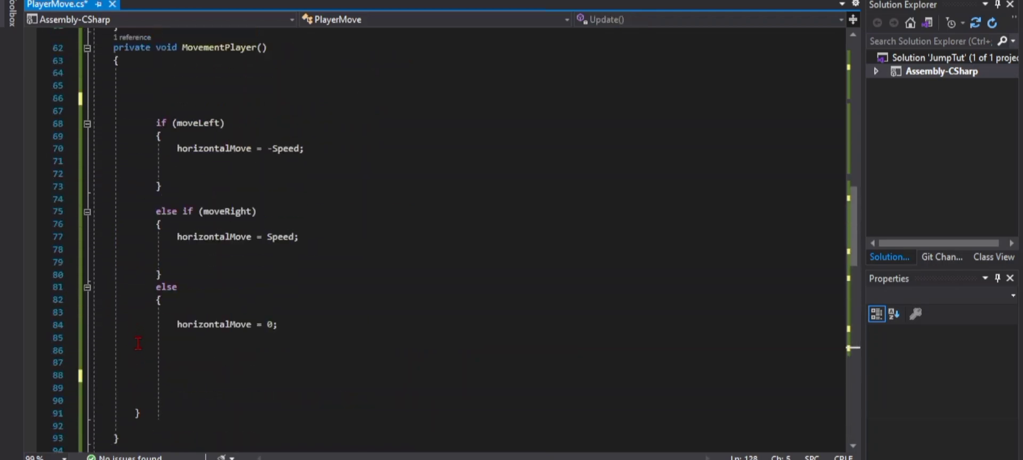
pyautogui.scroll(3, 140, 344)
pyautogui.scroll(1, 139, 347)
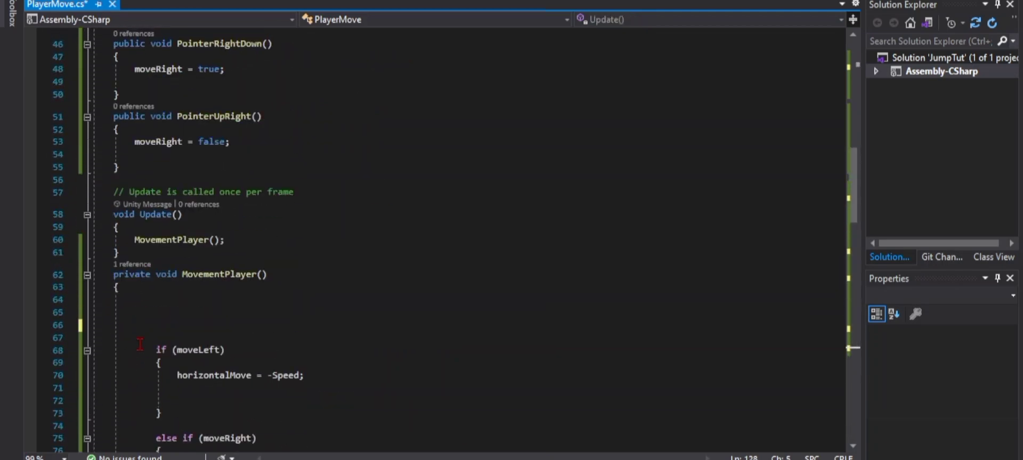
pyautogui.scroll(-2, 148, 347)
pyautogui.scroll(-4, 150, 348)
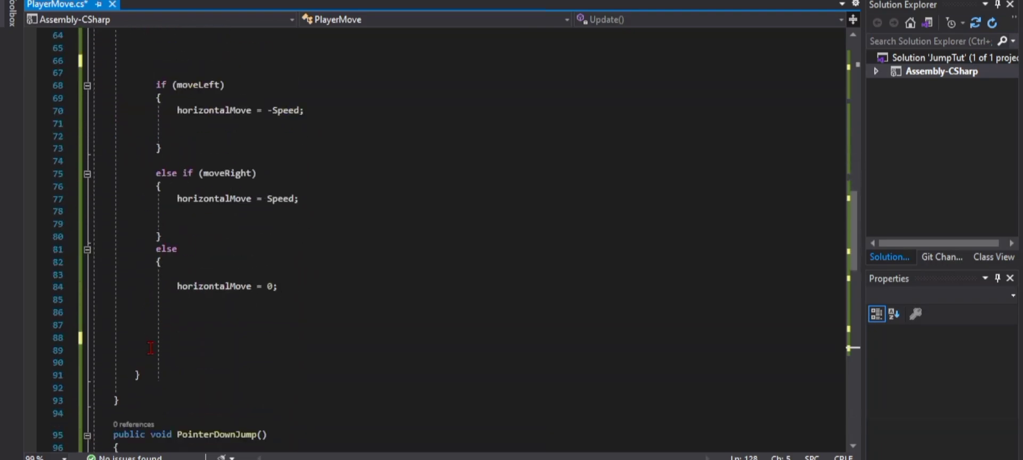
pyautogui.click(153, 376)
pyautogui.scroll(3, 145, 393)
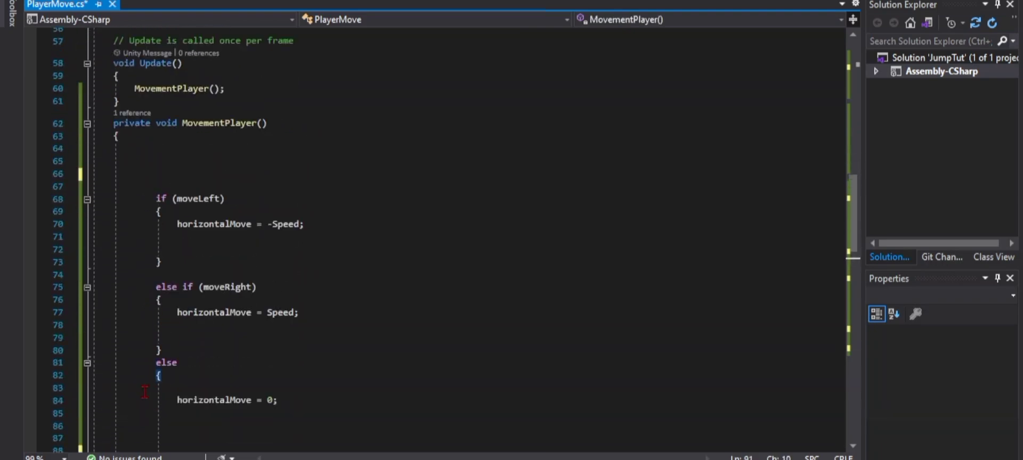
pyautogui.scroll(-3, 144, 389)
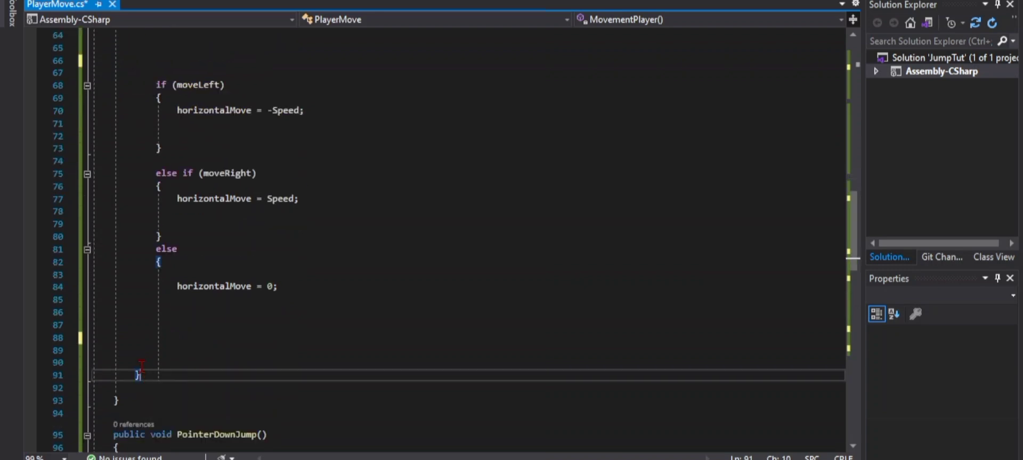
pyautogui.click(138, 399)
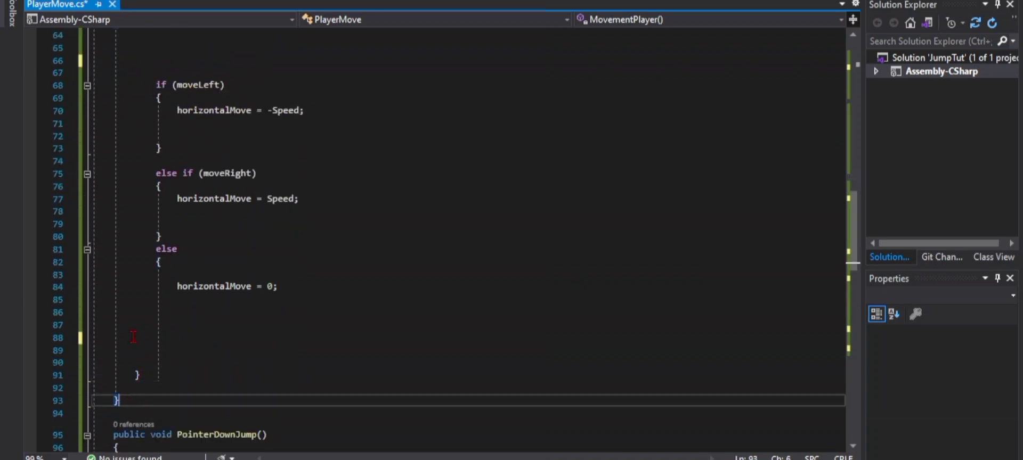
pyautogui.scroll(3, 135, 304)
pyautogui.scroll(-3, 104, 187)
pyautogui.scroll(-3, 126, 343)
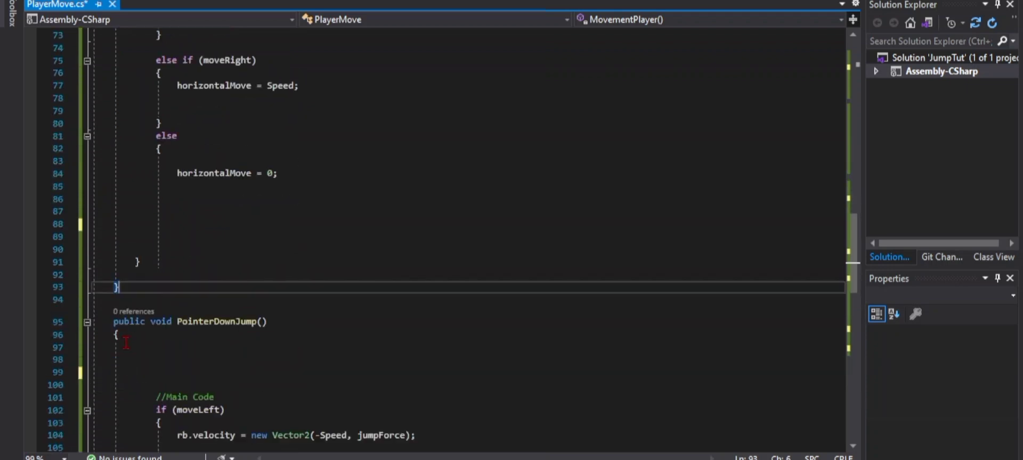
pyautogui.press('Return')
pyautogui.press('Return')
pyautogui.press('Return')
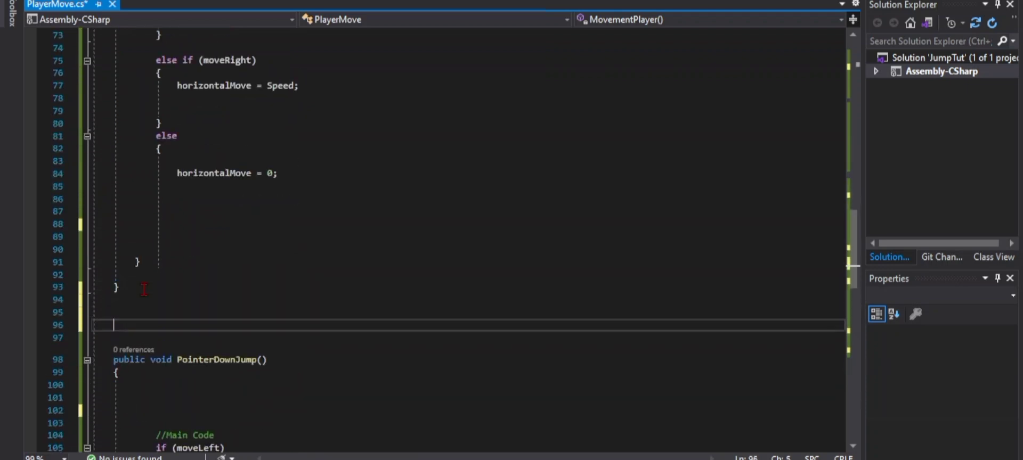
pyautogui.write('private void FixedUpdate()     {          rb.velocity = new Vector2(horizontalMove, rb.velocity.y);       }')
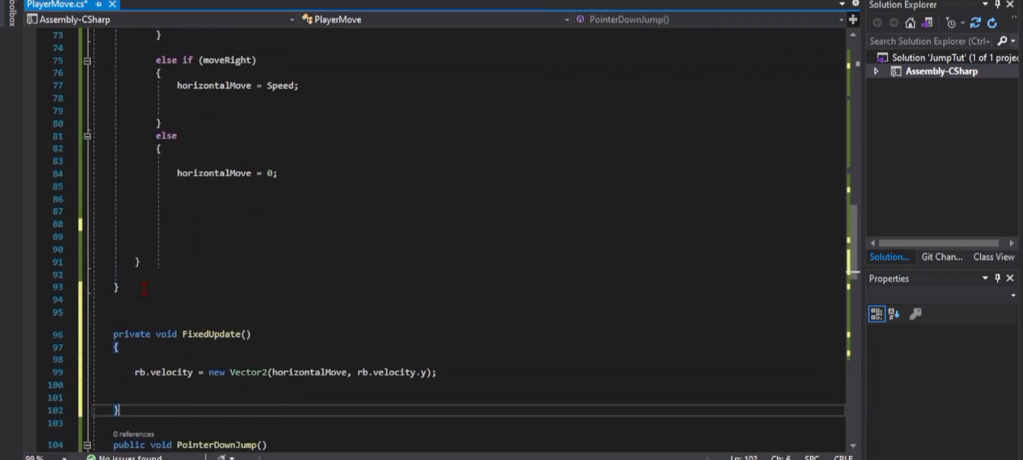
pyautogui.scroll(-2, 265, 314)
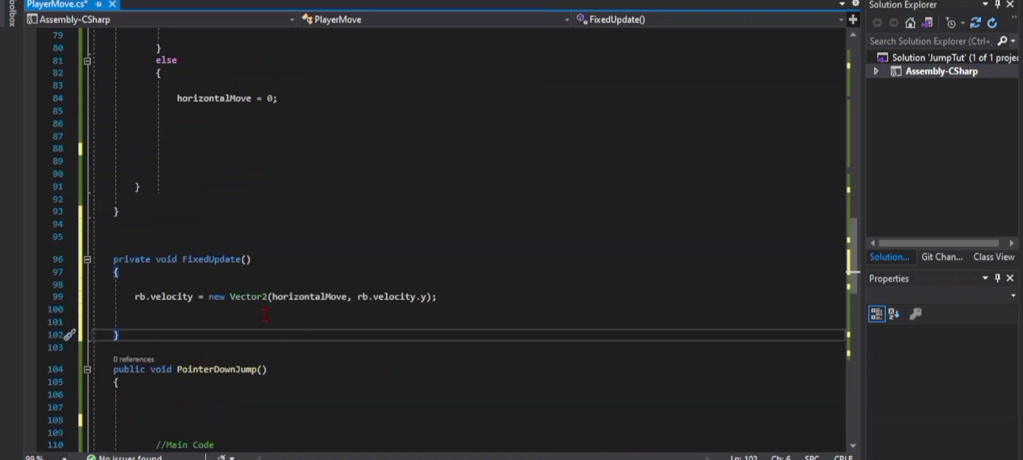
pyautogui.click(340, 240)
# Back in Unity, pan and zoom the Scene view so the camera rectangle sits centred.
pyautogui.hotkey('alt', 'Tab')
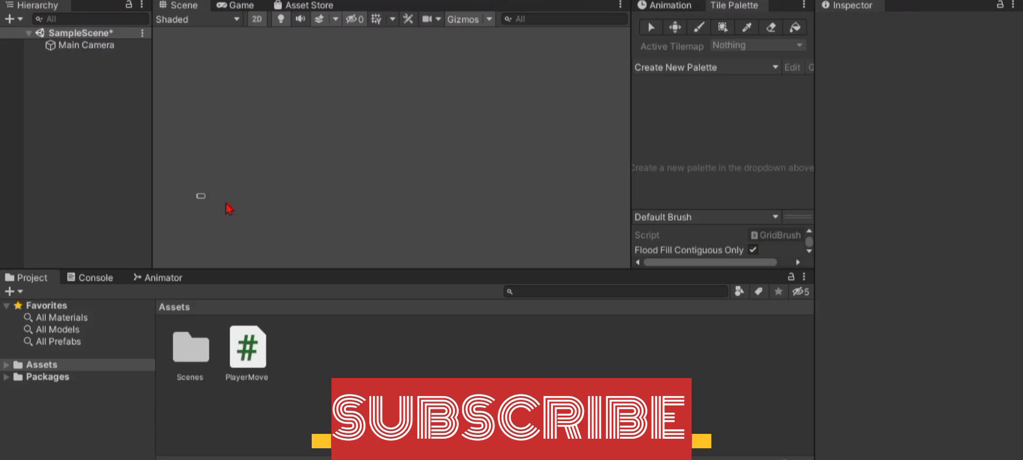
pyautogui.moveTo(224, 185)
pyautogui.mouseDown(button='middle')
pyautogui.moveTo(216, 179)
pyautogui.moveTo(404, 157)
pyautogui.mouseUp(button='middle')
pyautogui.scroll(2, 343, 196)
pyautogui.scroll(2, 342, 205)
pyautogui.scroll(2, 344, 215)
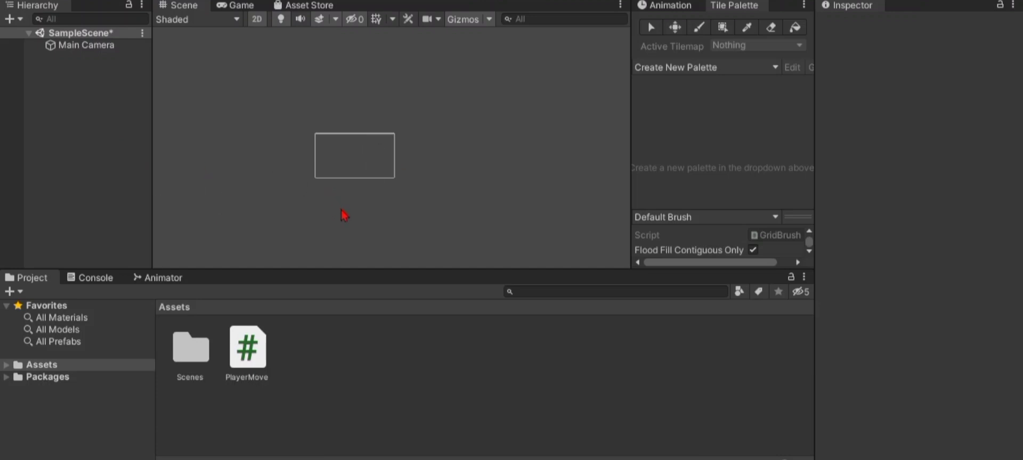
pyautogui.scroll(3, 335, 202)
pyautogui.scroll(2, 330, 184)
pyautogui.scroll(3, 332, 170)
pyautogui.moveTo(396, 87)
pyautogui.mouseDown(button='middle')
pyautogui.moveTo(410, 93)
pyautogui.moveTo(376, 196)
pyautogui.moveTo(372, 174)
pyautogui.mouseUp(button='middle')
pyautogui.scroll(1, 374, 178)
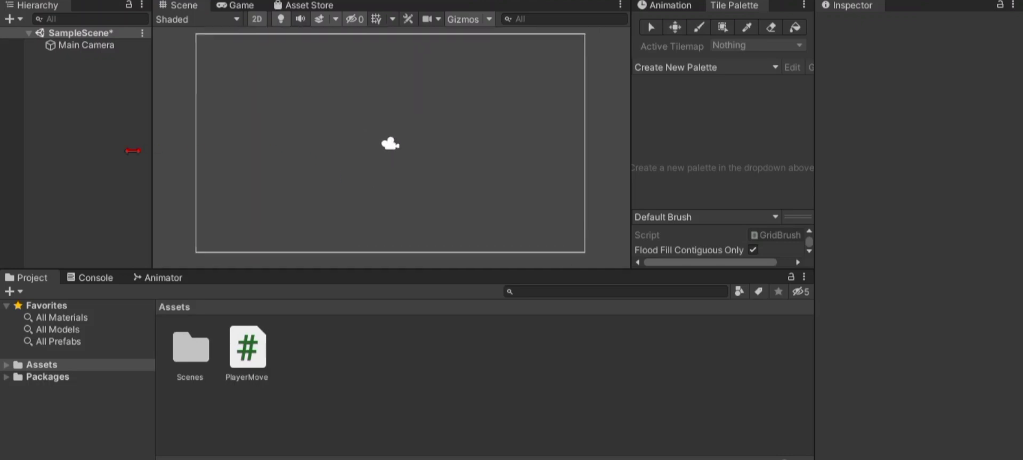
# Add a 2D square sprite to the scene and name it Ground.
pyautogui.rightClick(73, 88)
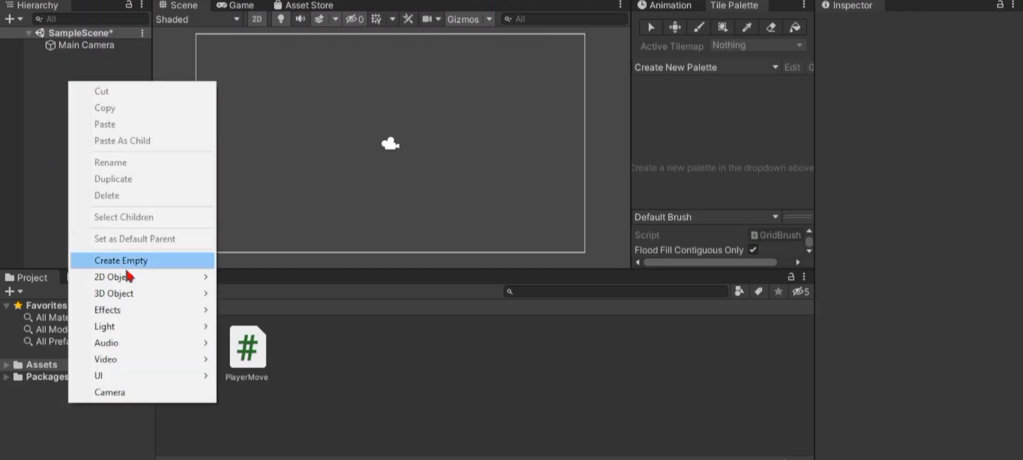
pyautogui.moveTo(133, 281)
pyautogui.moveTo(240, 281)
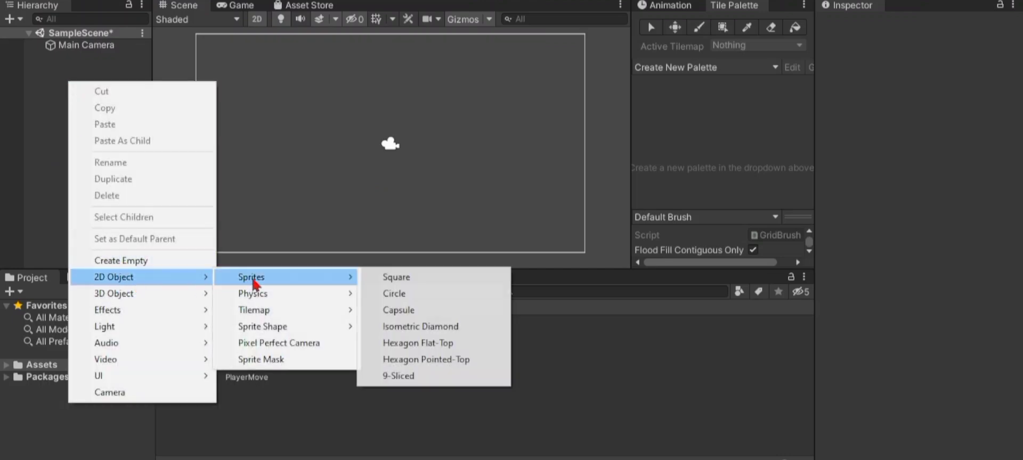
pyautogui.click(381, 277)
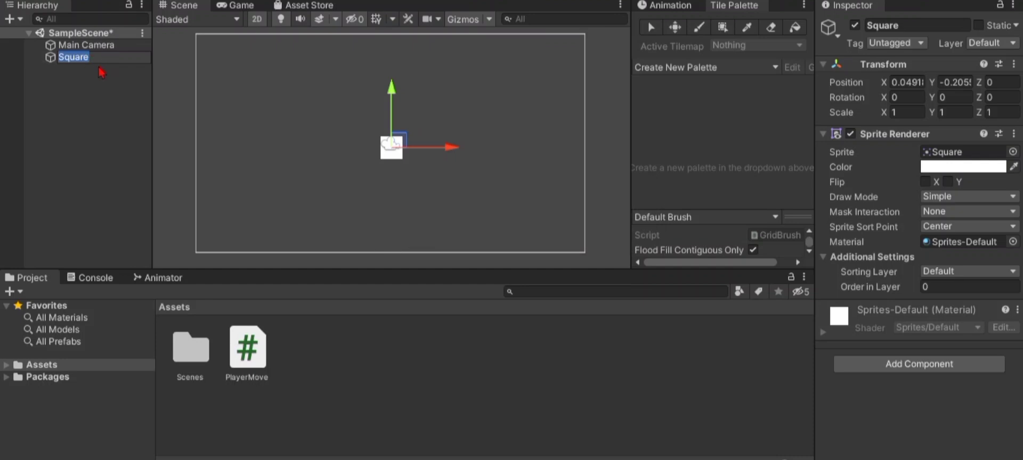
pyautogui.write('Ground')
pyautogui.press('Return')
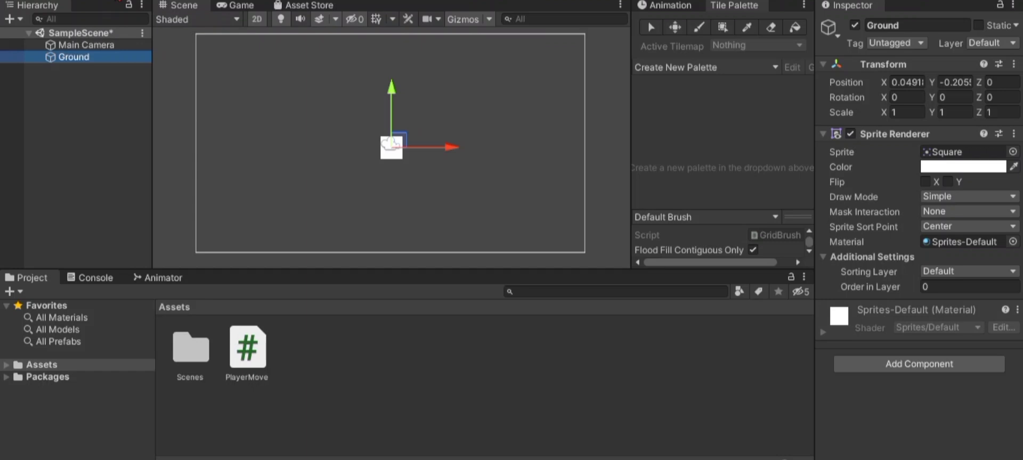
# Stretch Ground to an X scale of about 17 and lower it to Y -4.
pyautogui.press('t')
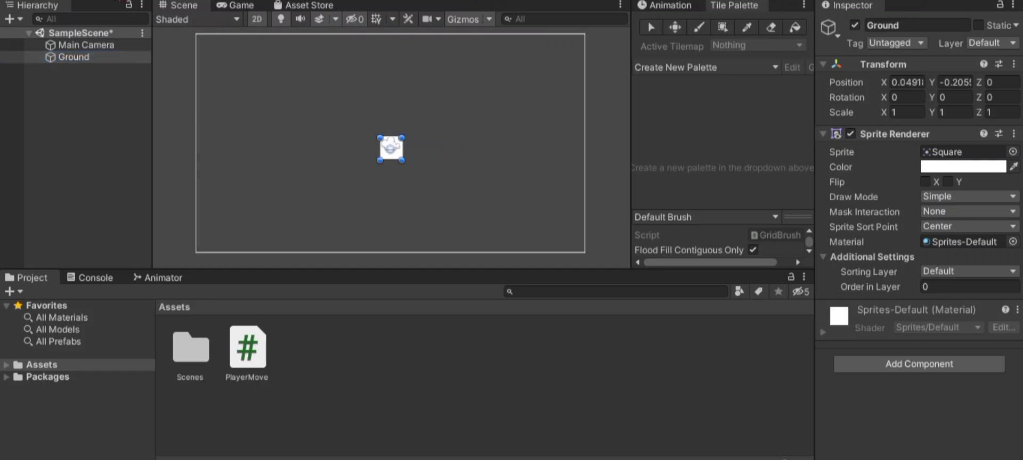
pyautogui.press('w')
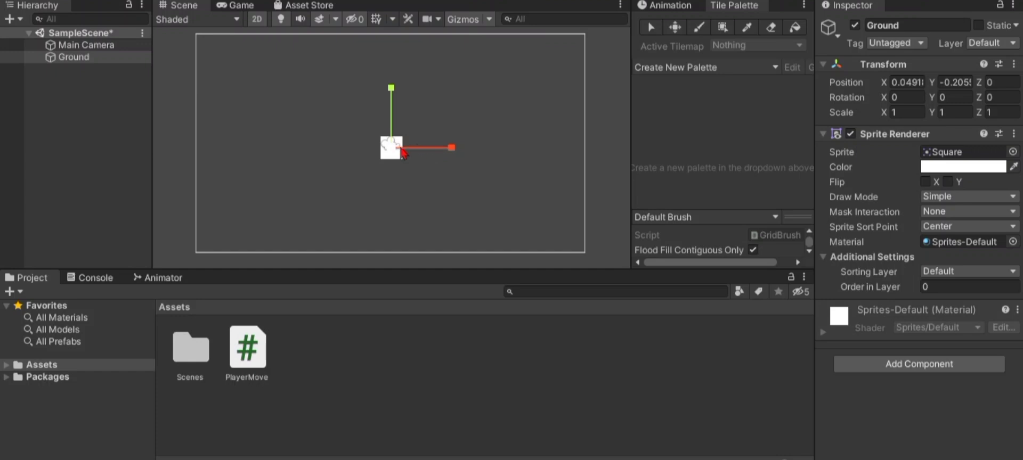
pyautogui.click(420, 149)
pyautogui.moveTo(422, 154); pyautogui.dragTo(679, 155)
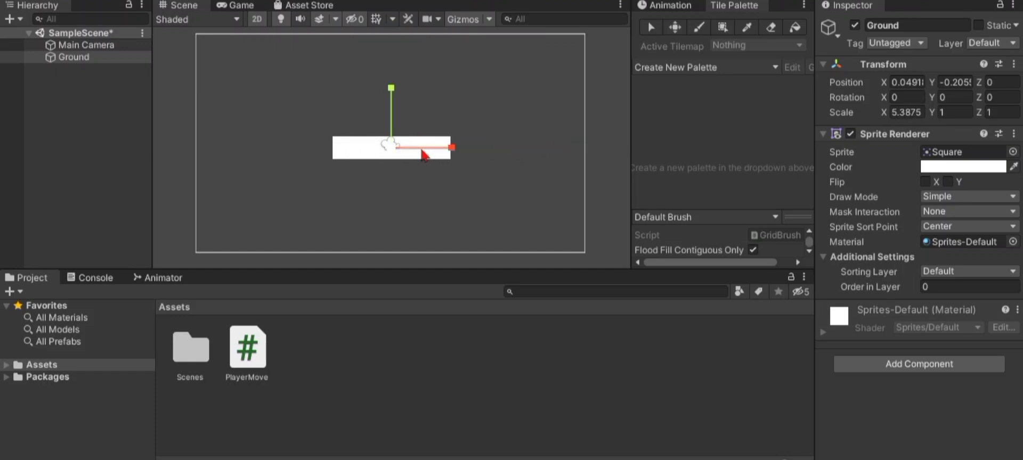
pyautogui.moveTo(422, 154); pyautogui.dragTo(555, 155)
pyautogui.press('w')
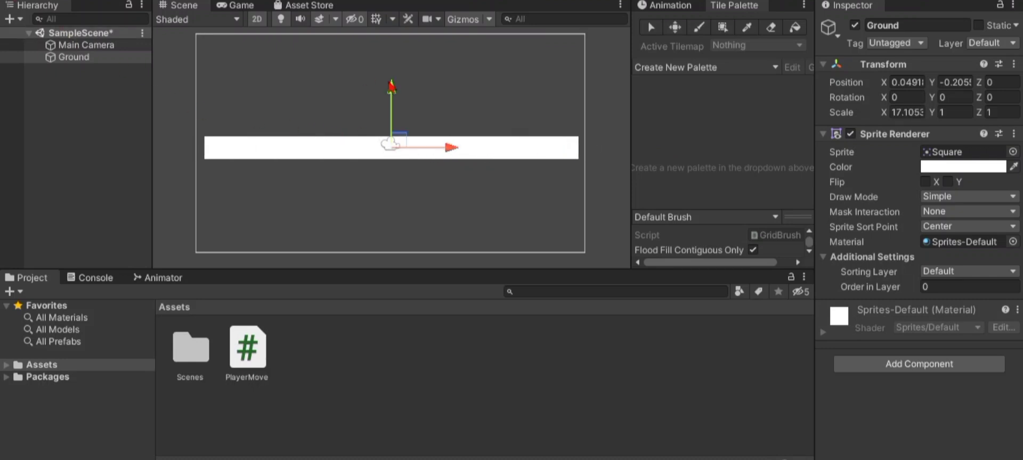
pyautogui.moveTo(391, 85); pyautogui.dragTo(408, 193)
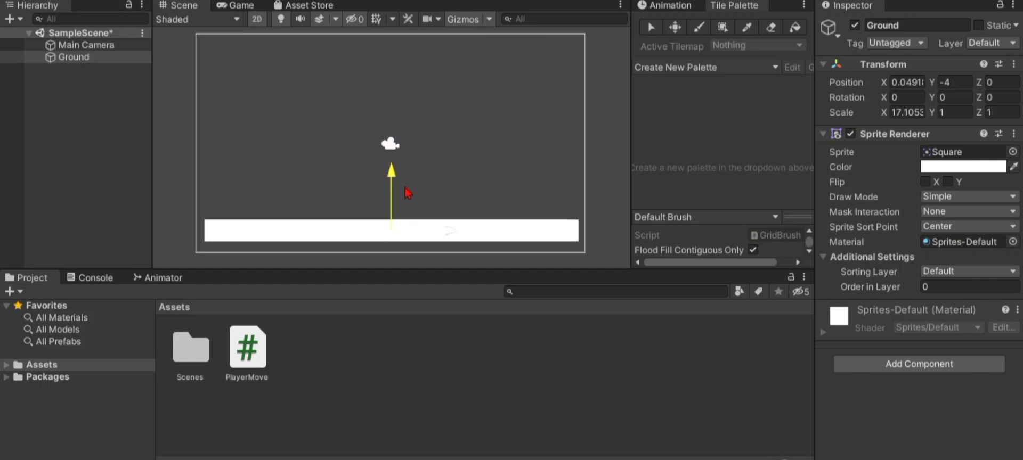
# Create a 2D Object > Sprites > Square sprite named Player in the Hierarchy.
pyautogui.rightClick(76, 103)
pyautogui.moveTo(154, 297)
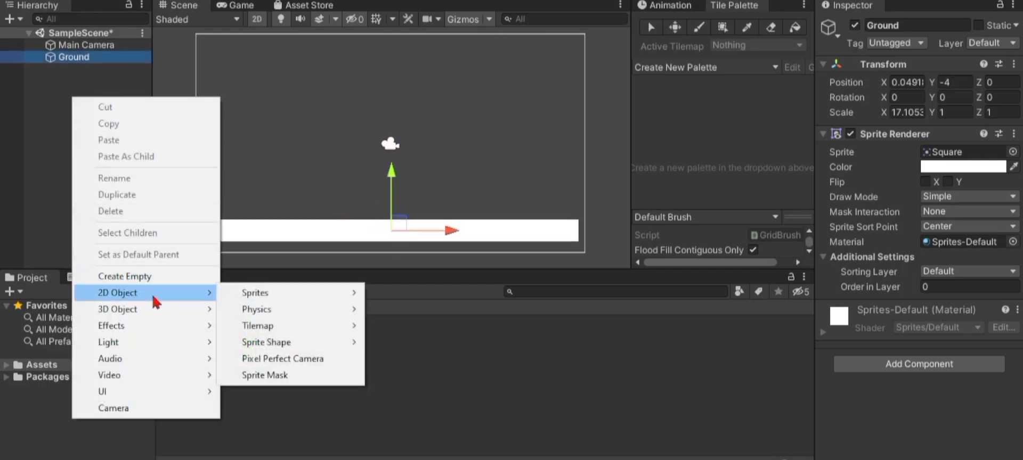
pyautogui.moveTo(348, 292)
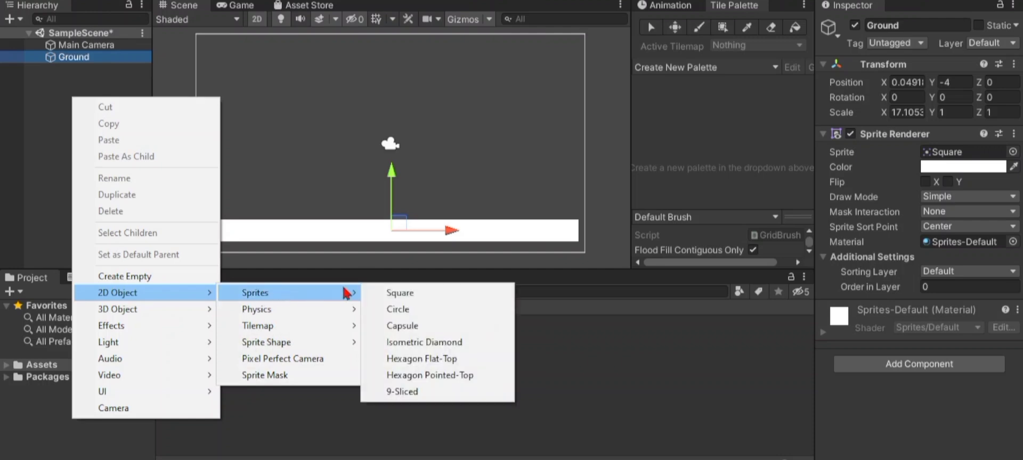
pyautogui.click(413, 297)
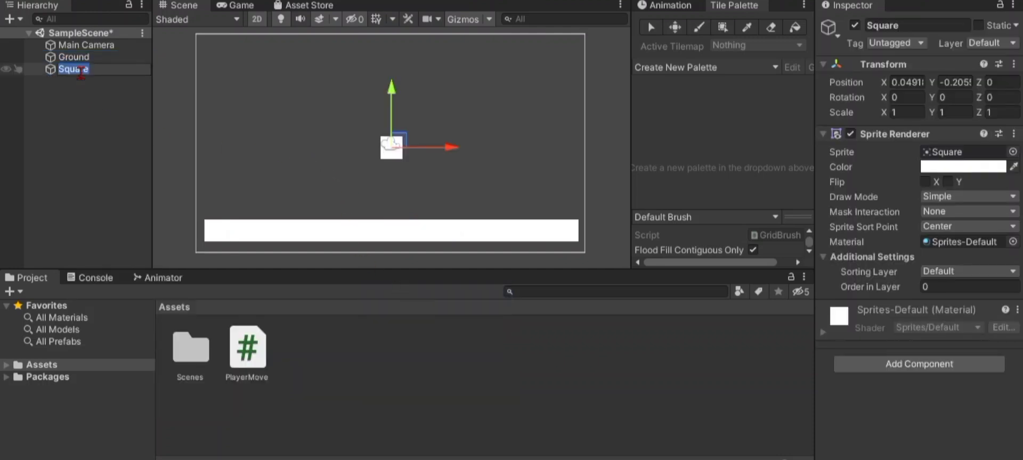
pyautogui.write('Pla')
pyautogui.write('ye')
pyautogui.write('r')
pyautogui.press('Return')
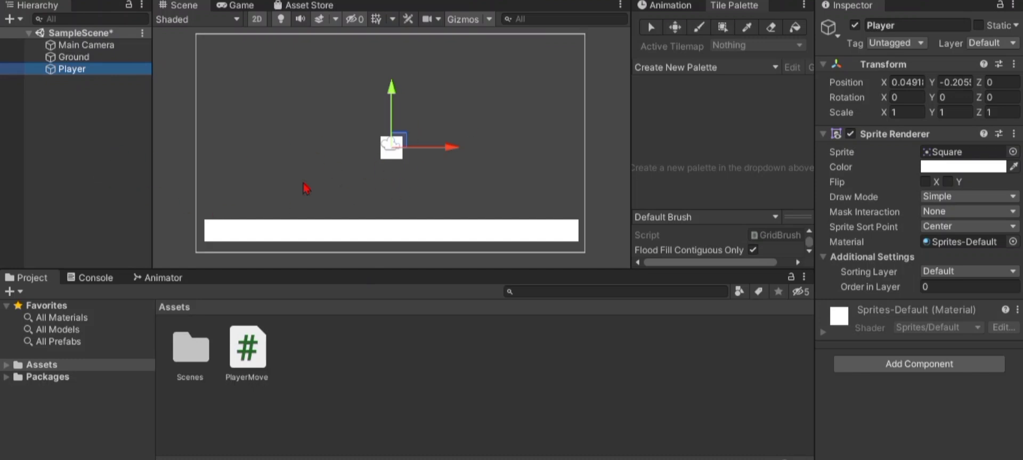
pyautogui.click(84, 57)
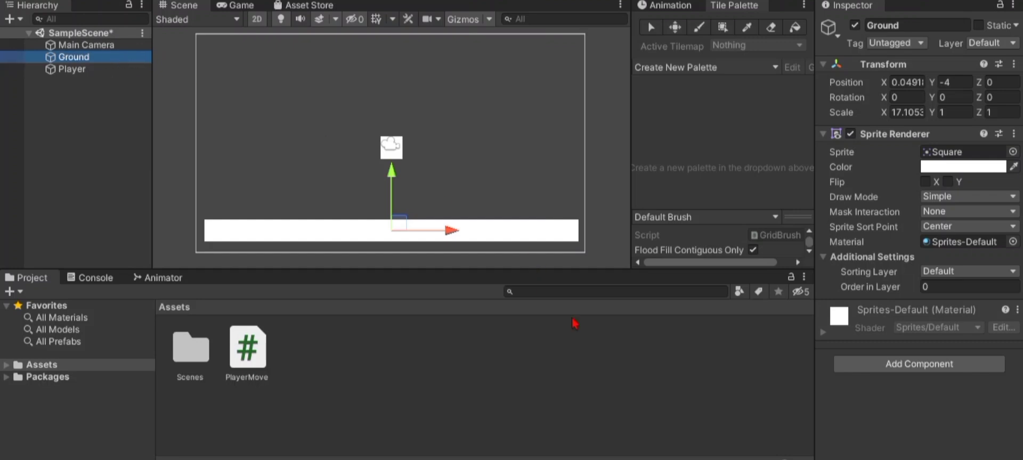
# Add a Box Collider 2D component to the Ground object.
pyautogui.click(913, 367)
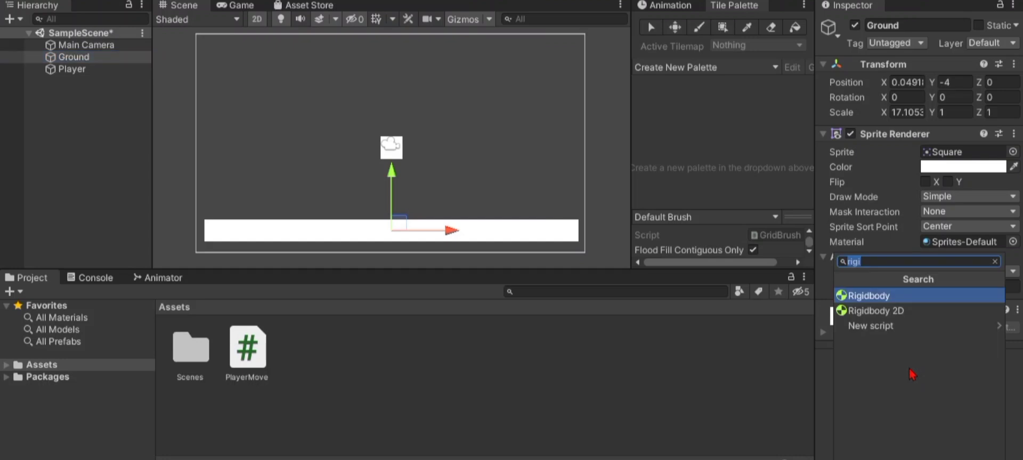
pyautogui.write('box')
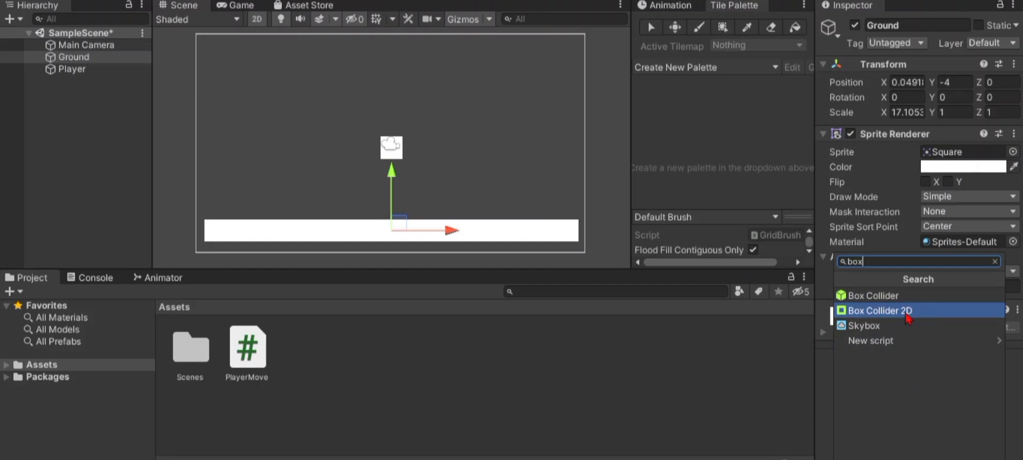
pyautogui.click(863, 312)
pyautogui.click(78, 69)
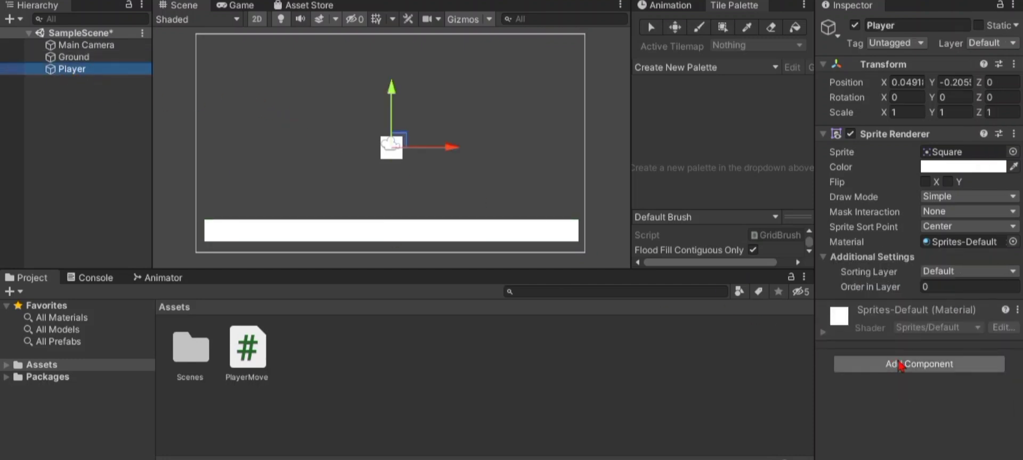
# Add a Box Collider 2D and a Rigidbody 2D component to Player.
pyautogui.click(878, 365)
pyautogui.write('box')
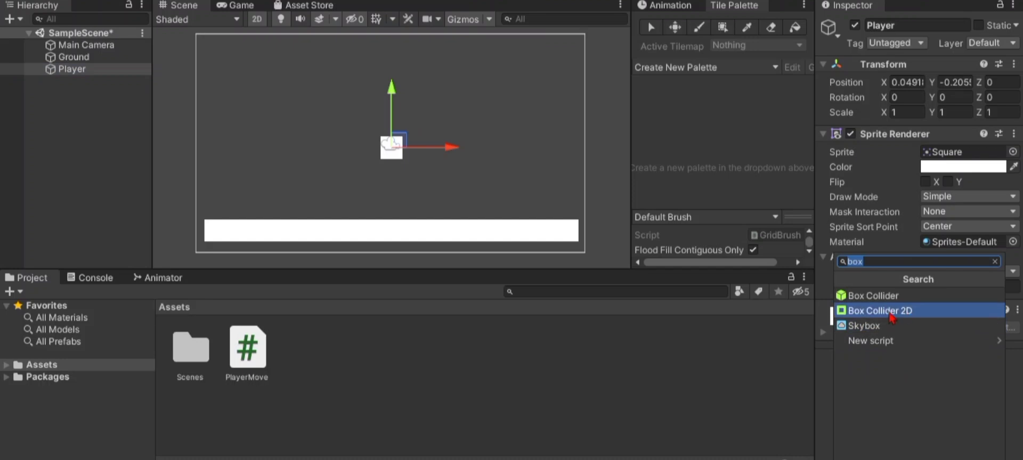
pyautogui.click(891, 314)
pyautogui.scroll(-3, 889, 341)
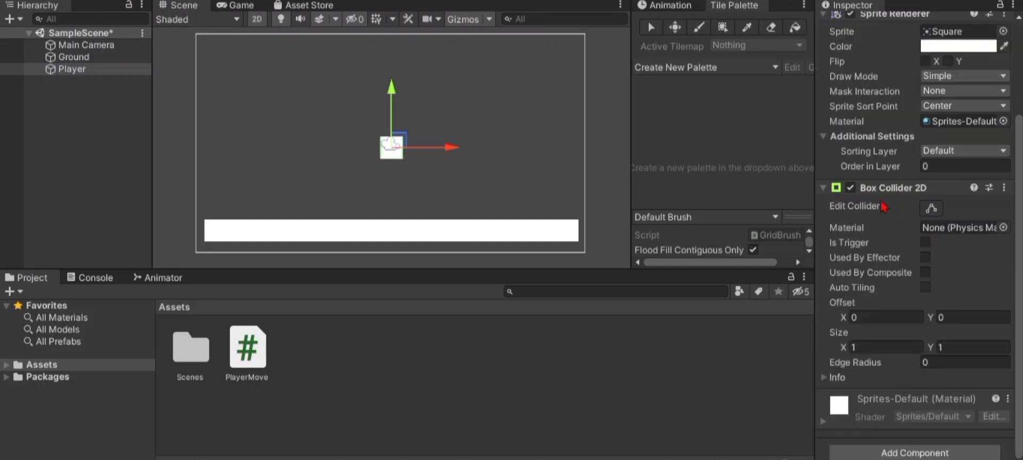
pyautogui.click(915, 453)
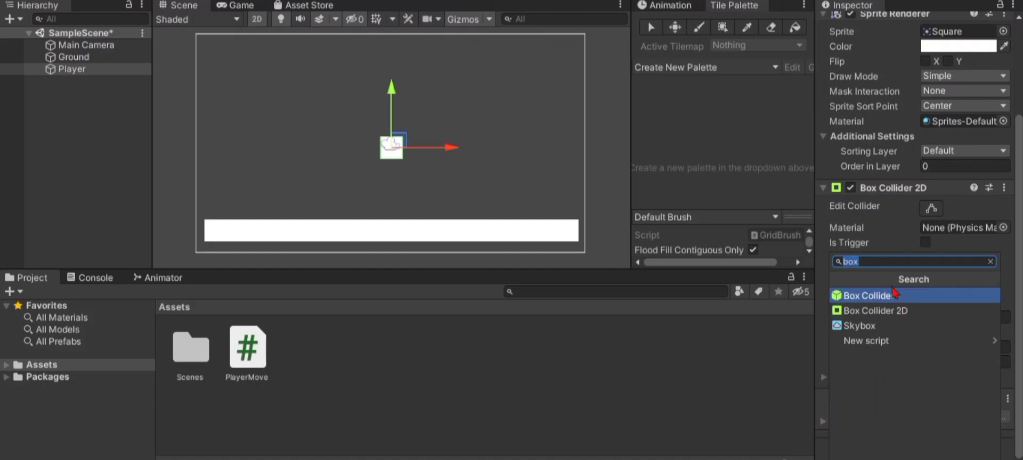
pyautogui.write('rig')
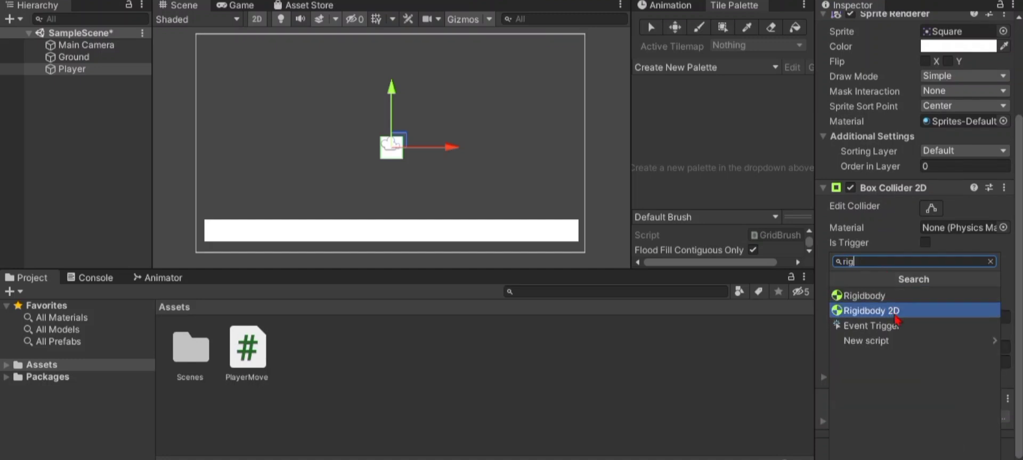
pyautogui.click(896, 317)
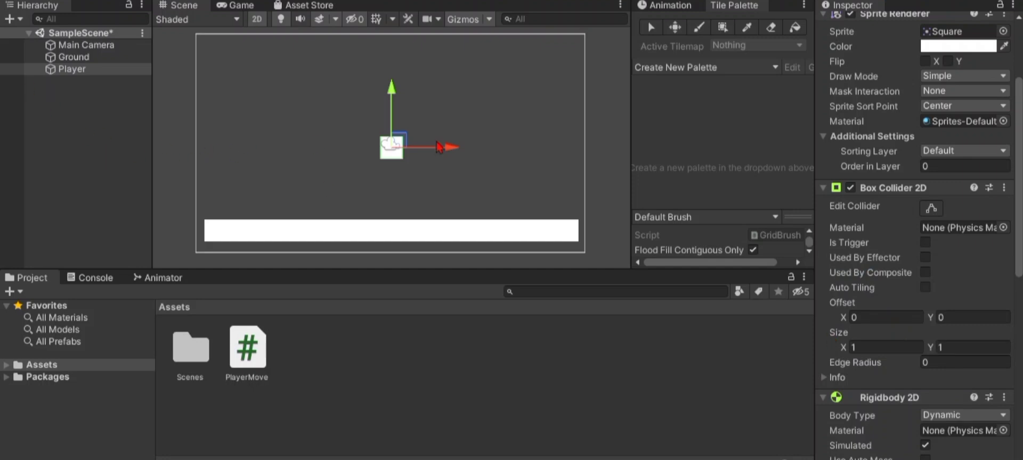
# Create a UI > Button from the Hierarchy context menu, generating a Canvas and EventSystem.
pyautogui.rightClick(55, 114)
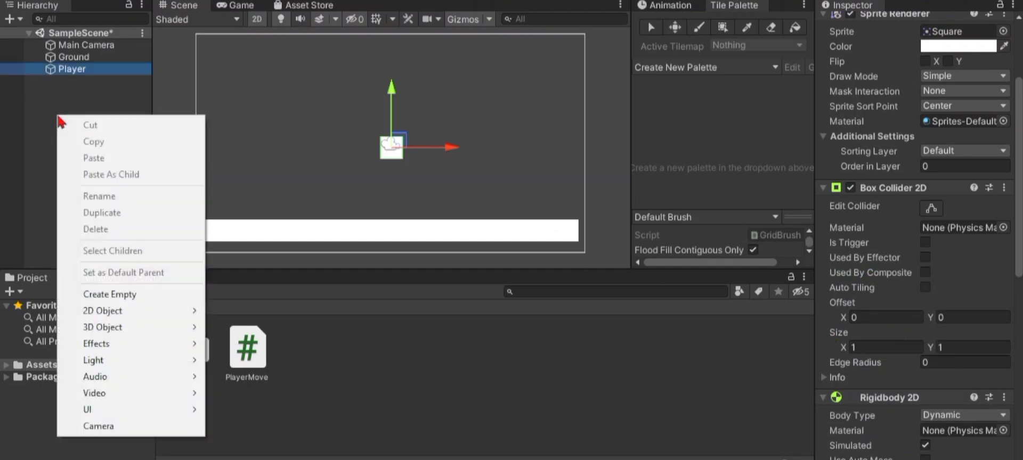
pyautogui.click(277, 181)
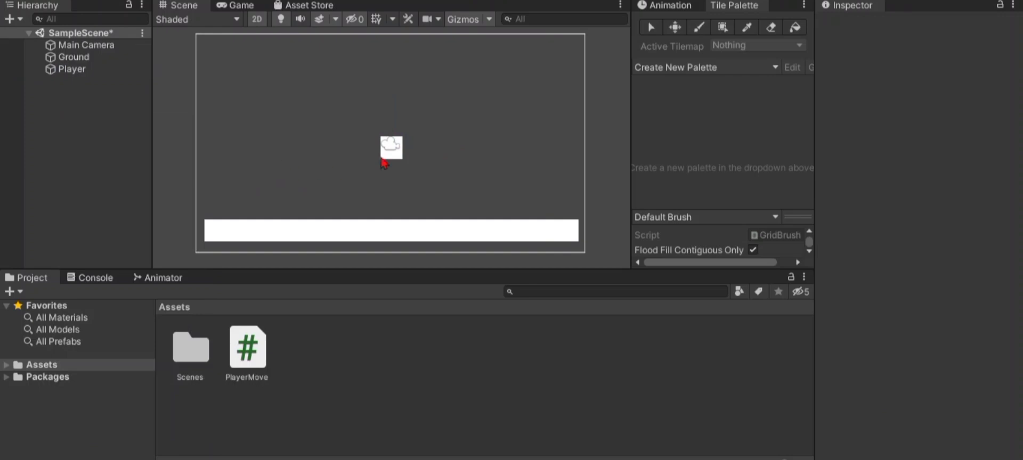
pyautogui.rightClick(63, 147)
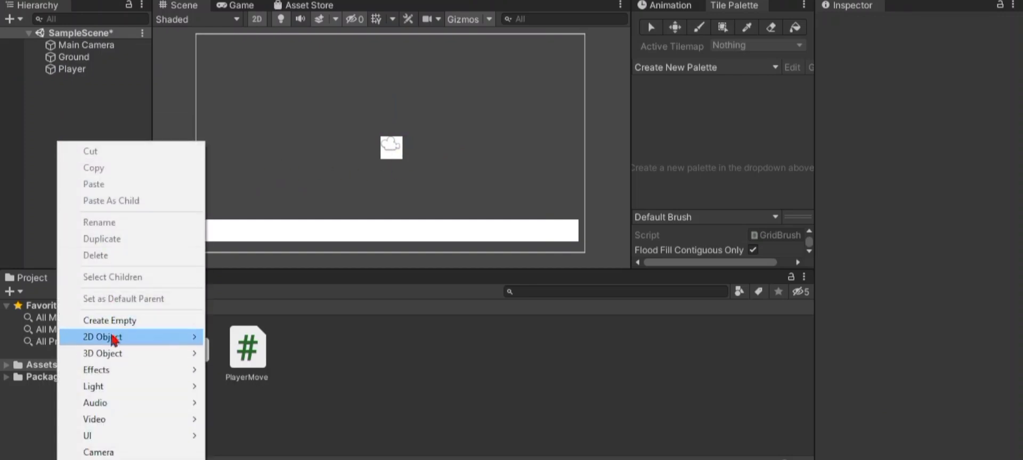
pyautogui.moveTo(113, 337)
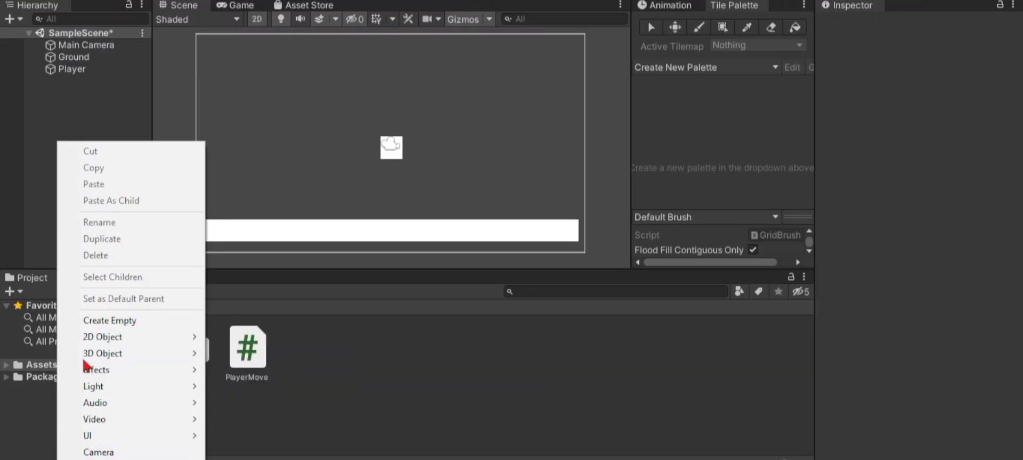
pyautogui.moveTo(115, 389)
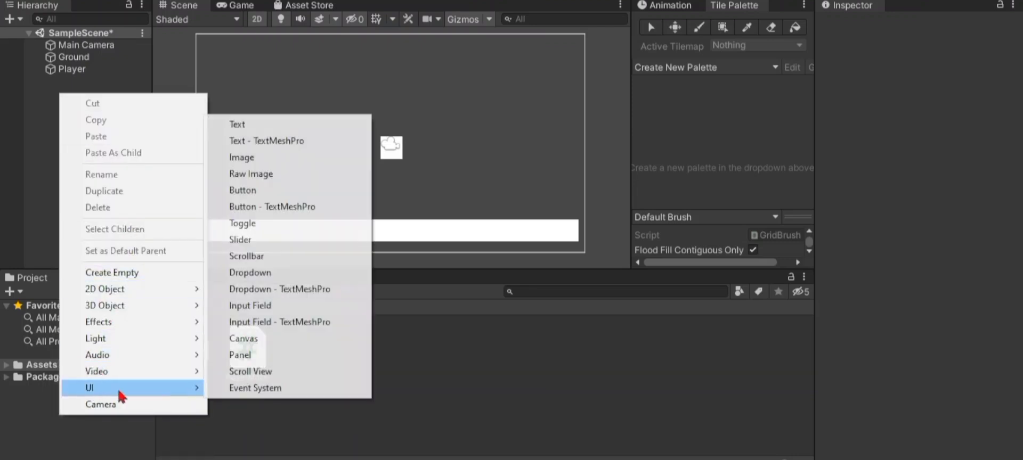
pyautogui.click(252, 194)
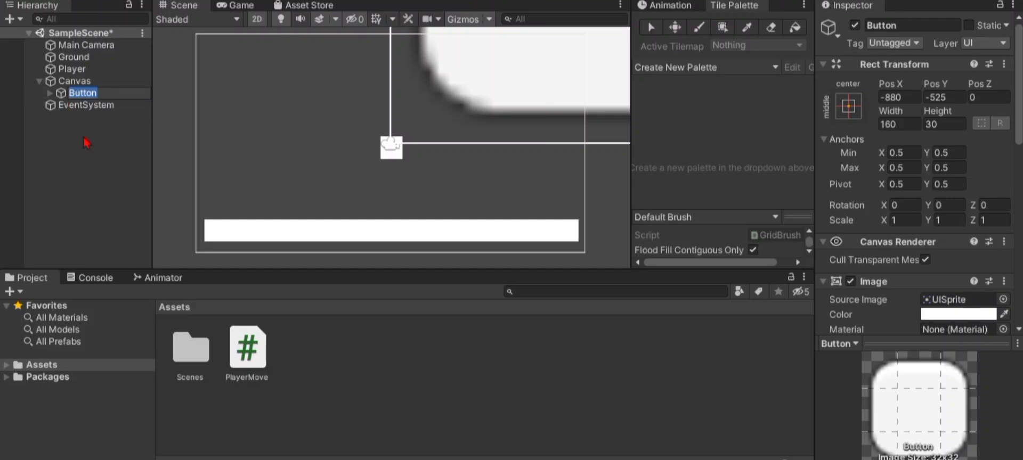
# Duplicate the canvas Button twice to make three buttons.
pyautogui.click(92, 155)
pyautogui.click(65, 94)
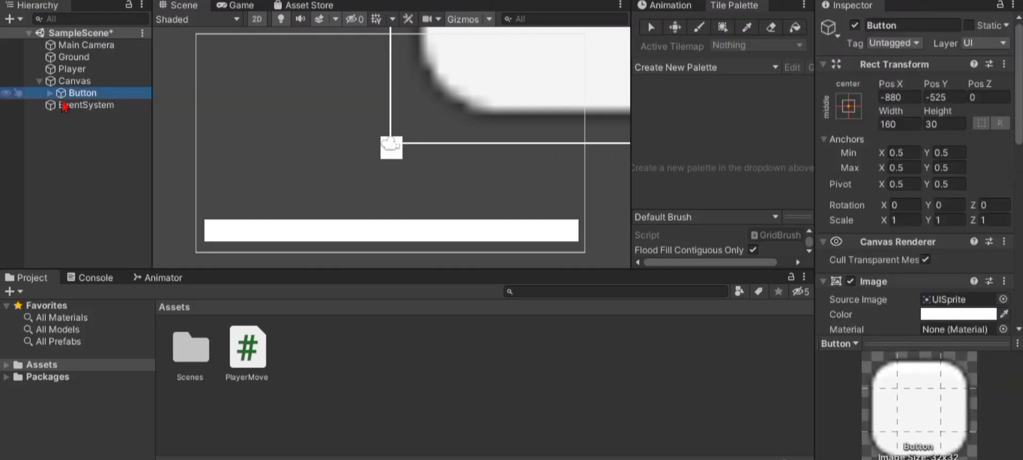
pyautogui.hotkey('ctrl', 'd')
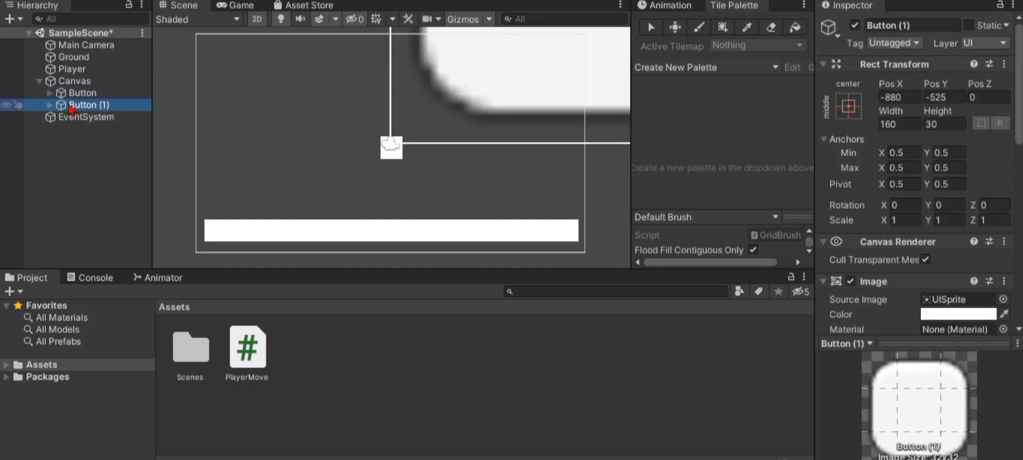
pyautogui.hotkey('ctrl', 'd')
# Rename the original button to Jump.
pyautogui.click(88, 96)
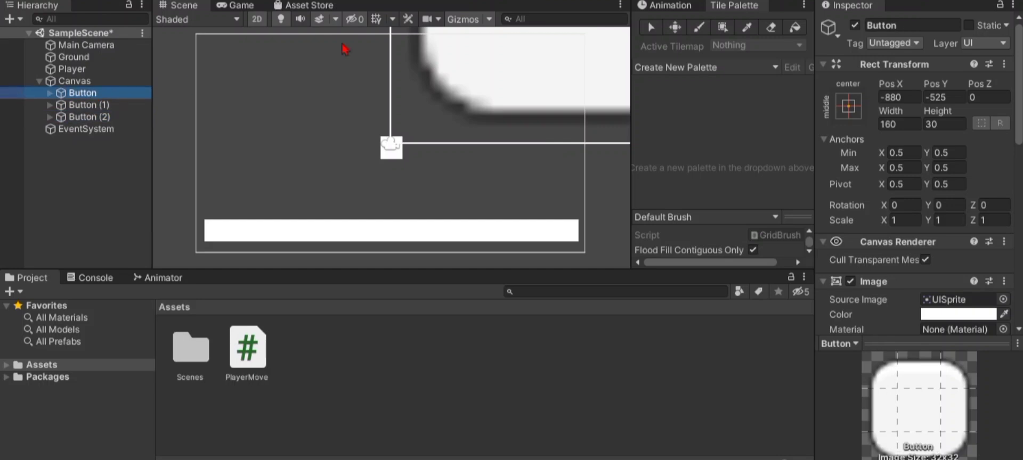
pyautogui.click(871, 25)
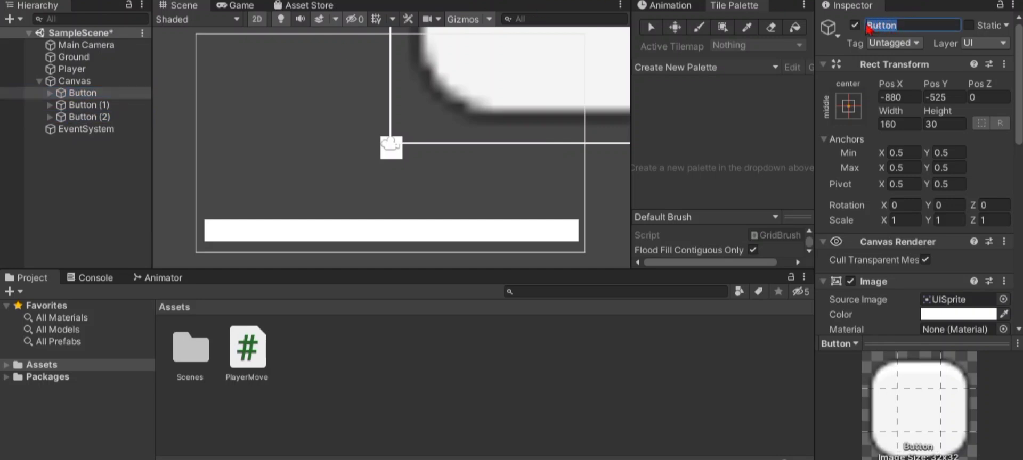
pyautogui.write('Jump')
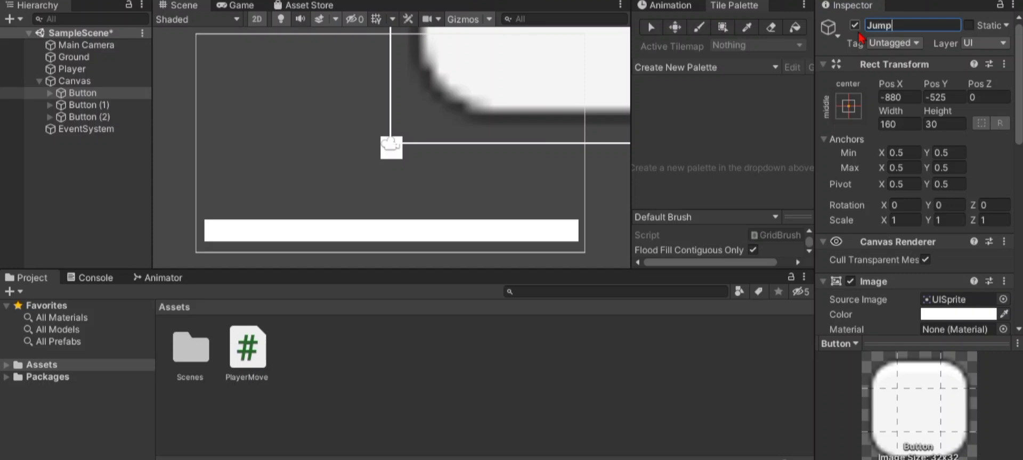
pyautogui.press('Return')
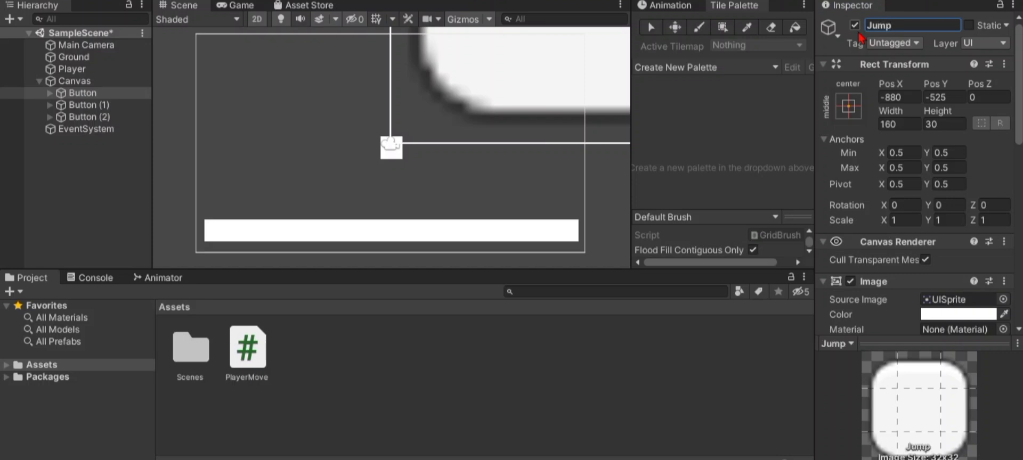
# Rename Button (1) to LeftMove.
pyautogui.click(103, 106)
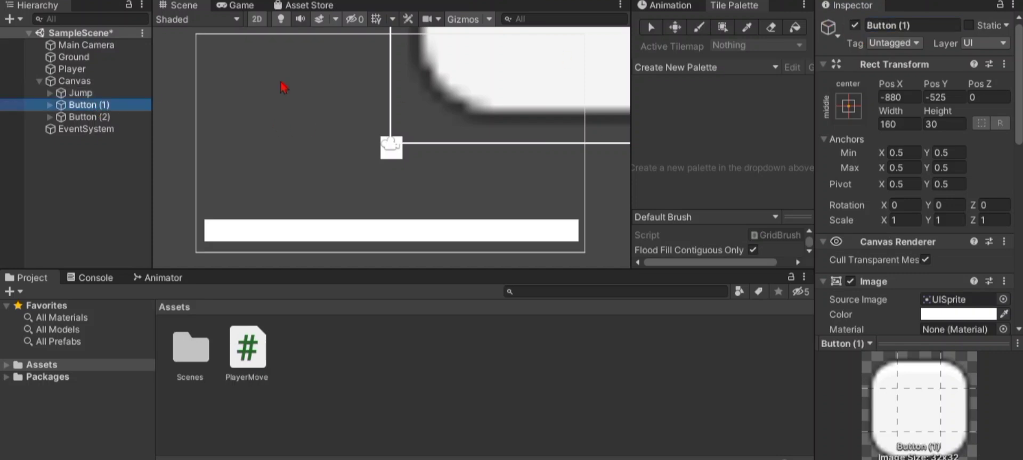
pyautogui.click(917, 27)
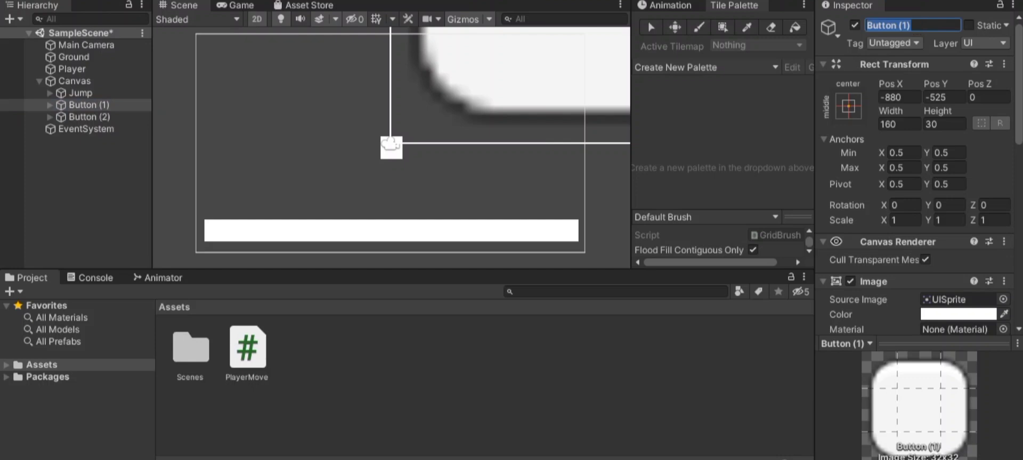
pyautogui.write('Le')
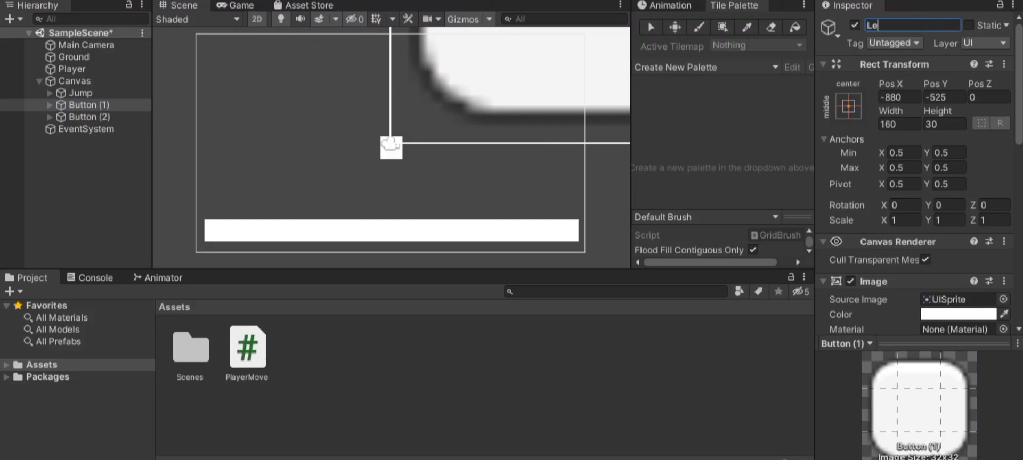
pyautogui.write('ftMp')
pyautogui.press('BackSpace')
pyautogui.write('ove')
pyautogui.press('Return')
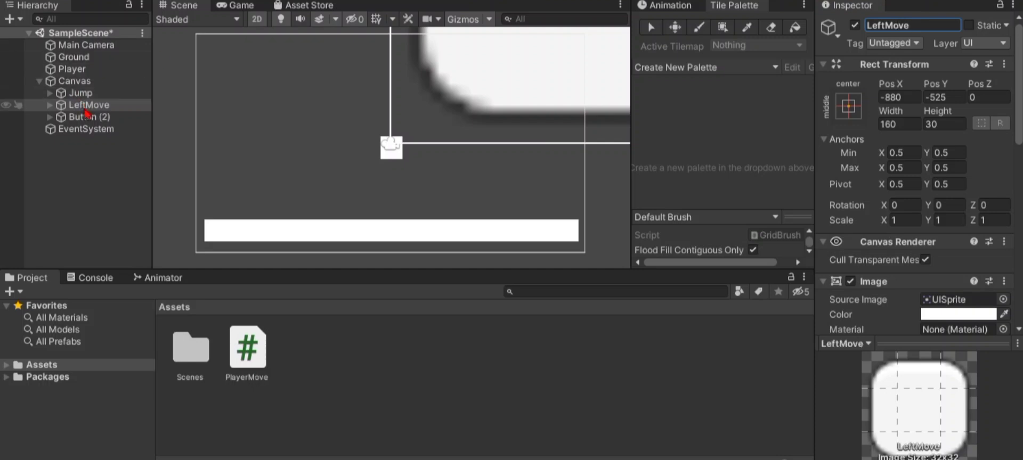
# Rename Button (2) to RightMove.
pyautogui.click(90, 116)
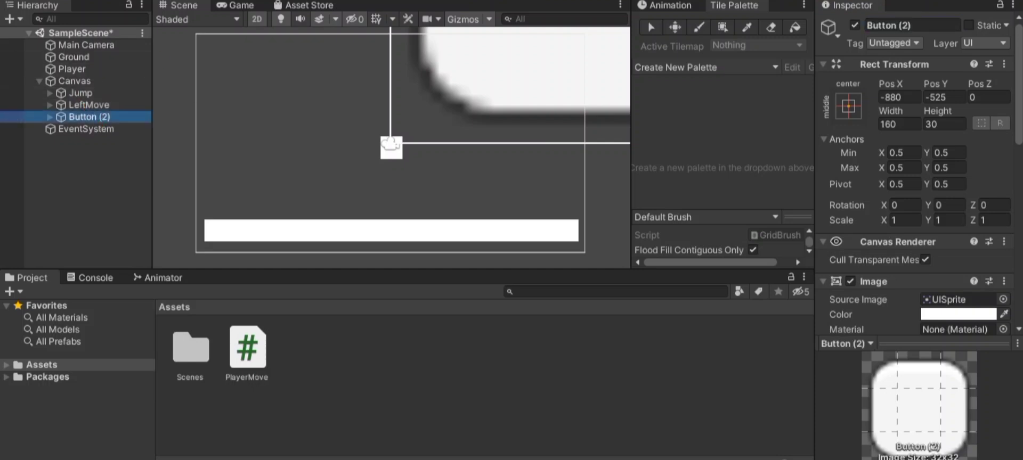
pyautogui.click(909, 26)
pyautogui.write('Ri')
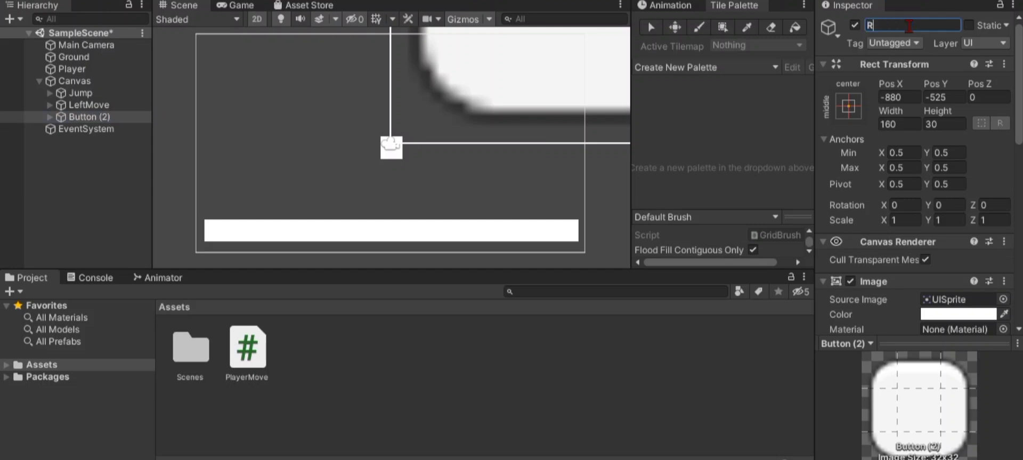
pyautogui.write('ght')
pyautogui.write('Move')
pyautogui.press('Return')
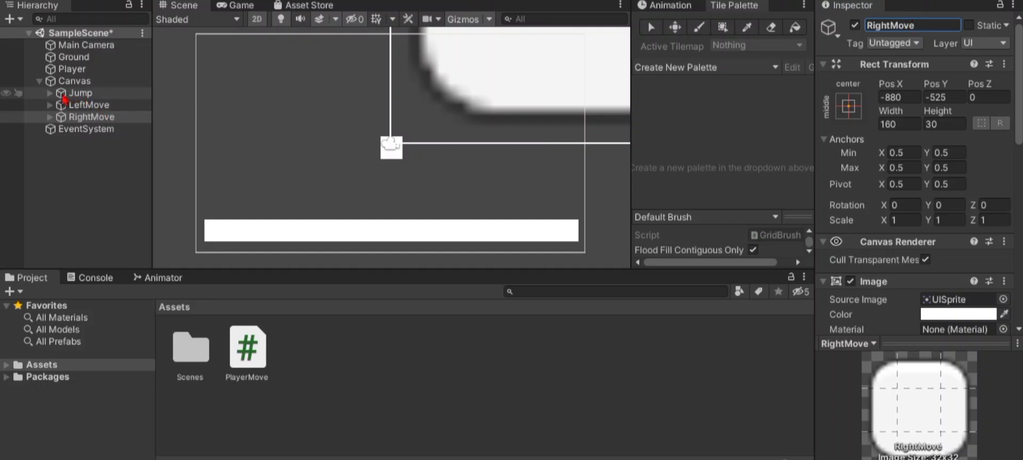
# Change the Jump button's label text to 'Jump' and enable Best Fit.
pyautogui.click(50, 93)
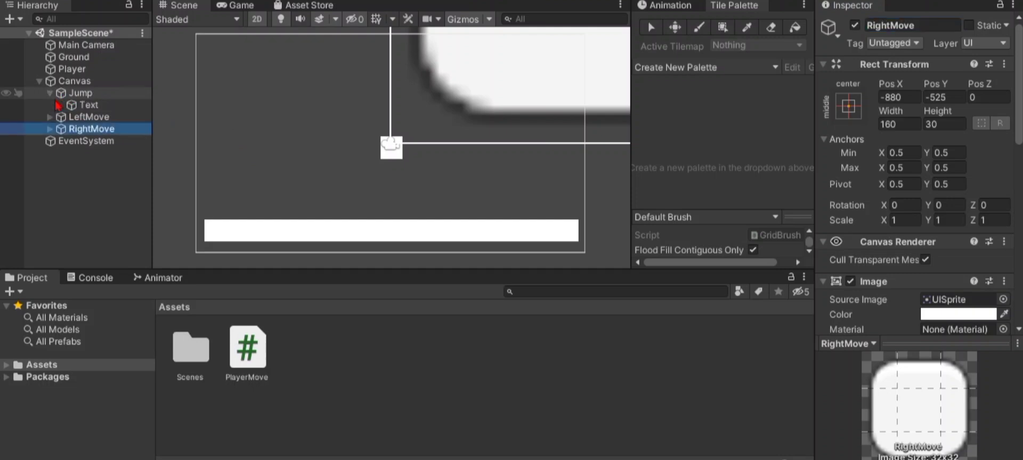
pyautogui.click(85, 105)
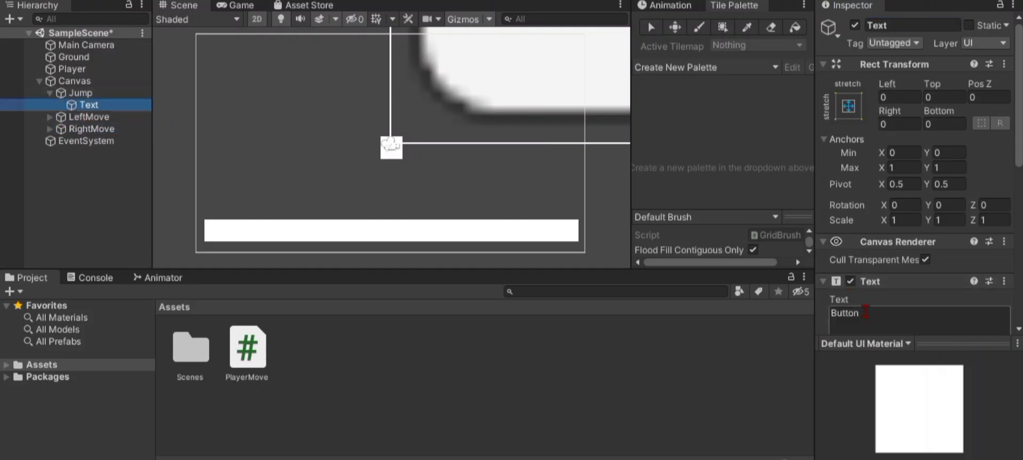
pyautogui.scroll(-5, 871, 290)
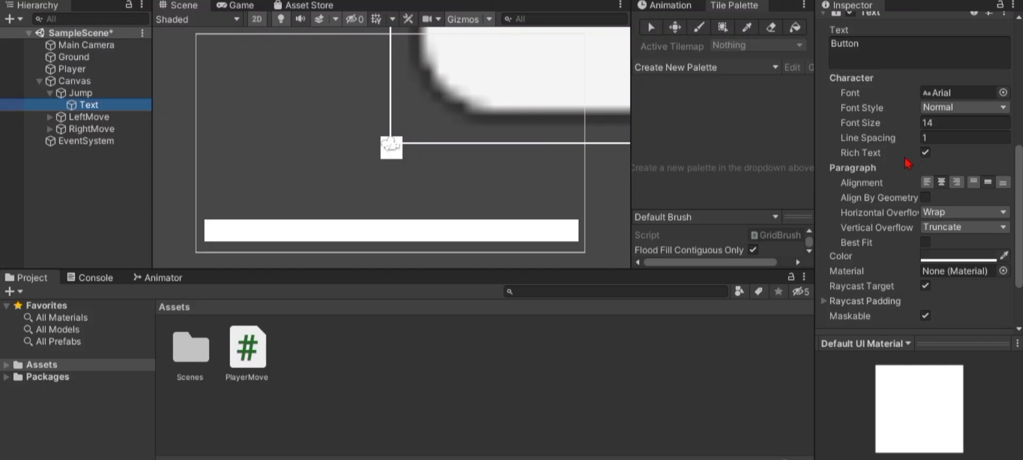
pyautogui.scroll(3, 888, 200)
pyautogui.doubleClick(861, 181)
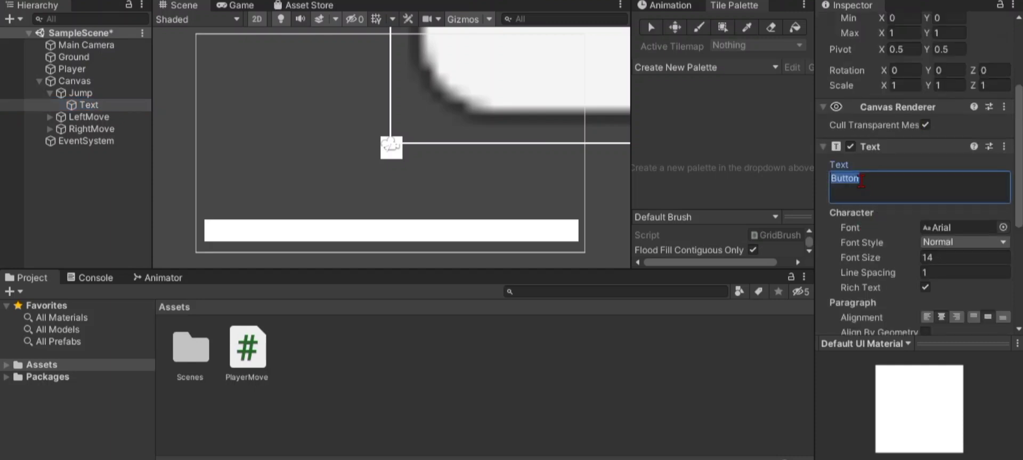
pyautogui.write('Jump')
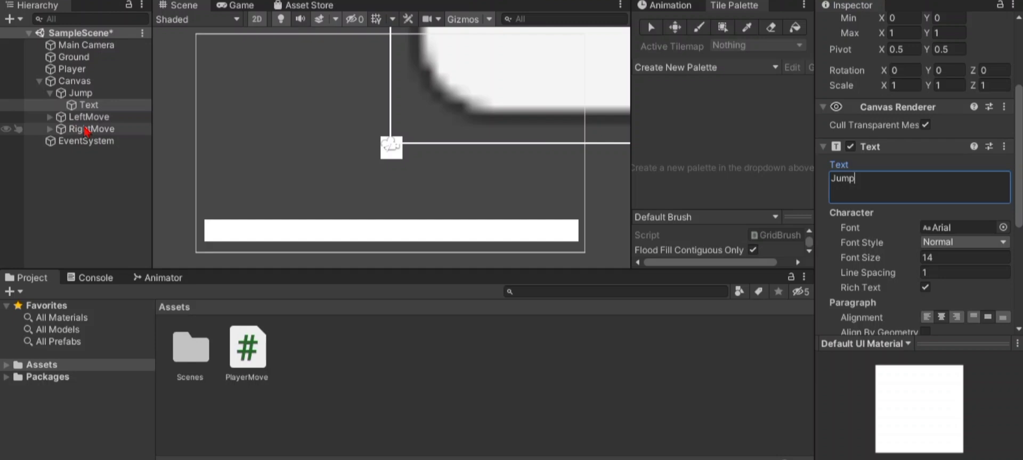
pyautogui.scroll(-5, 888, 260)
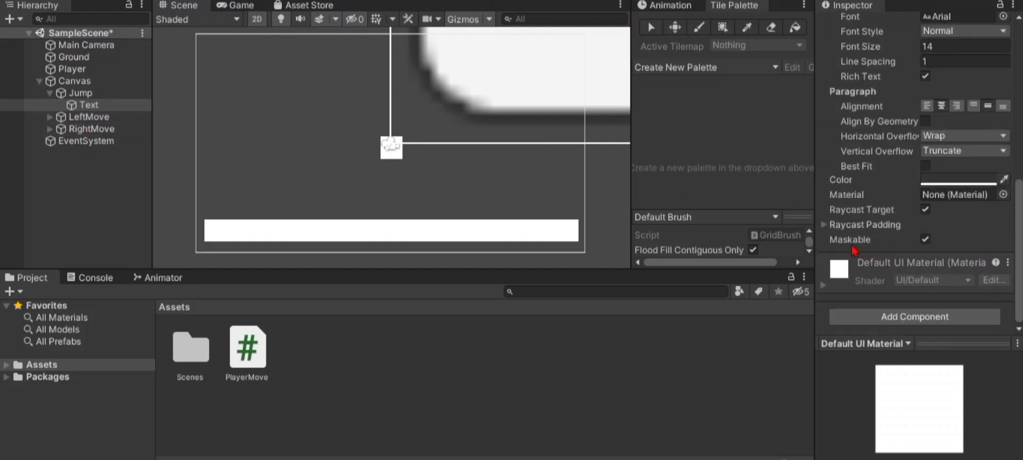
pyautogui.click(925, 166)
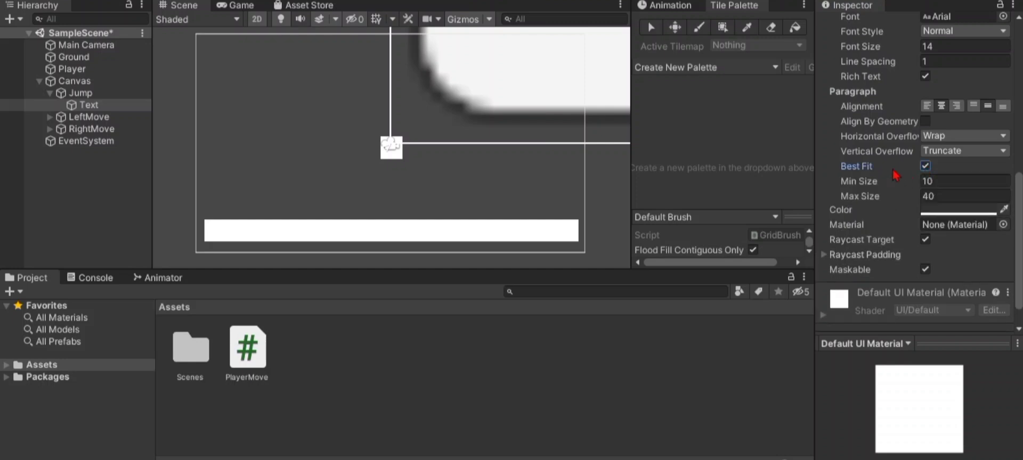
# Change the LeftMove button's label text to 'Left' and enable Best Fit.
pyautogui.click(86, 120)
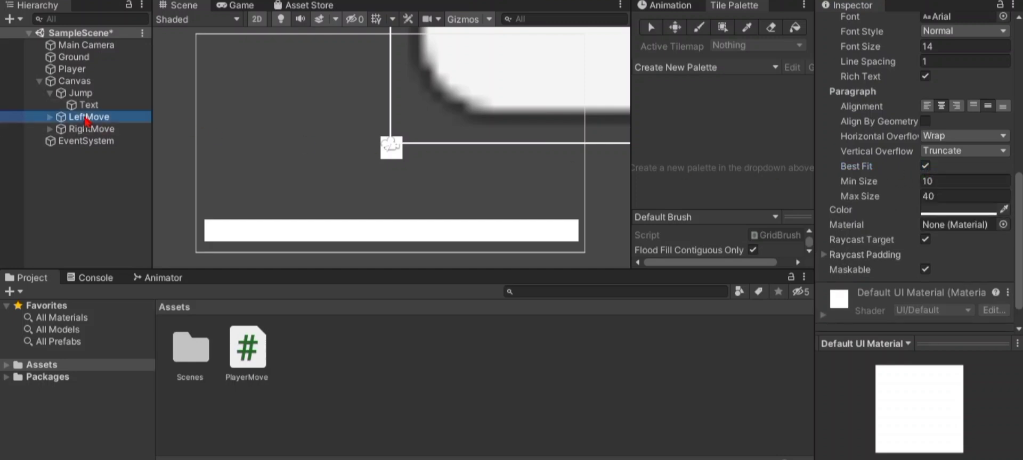
pyautogui.click(49, 117)
pyautogui.click(83, 129)
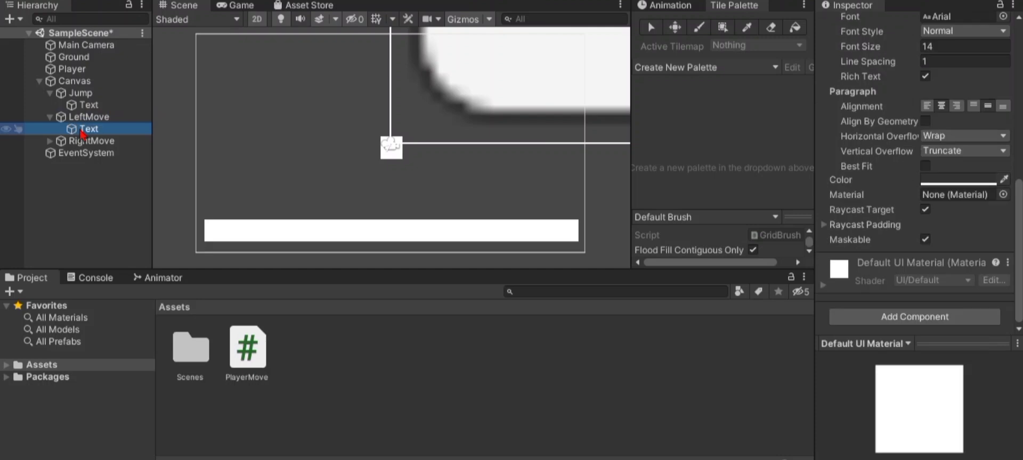
pyautogui.scroll(10, 879, 227)
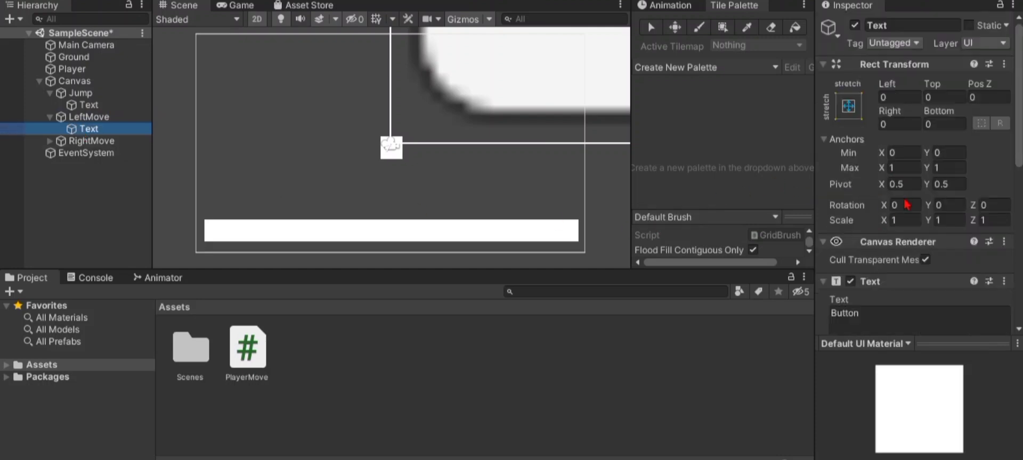
pyautogui.click(857, 314)
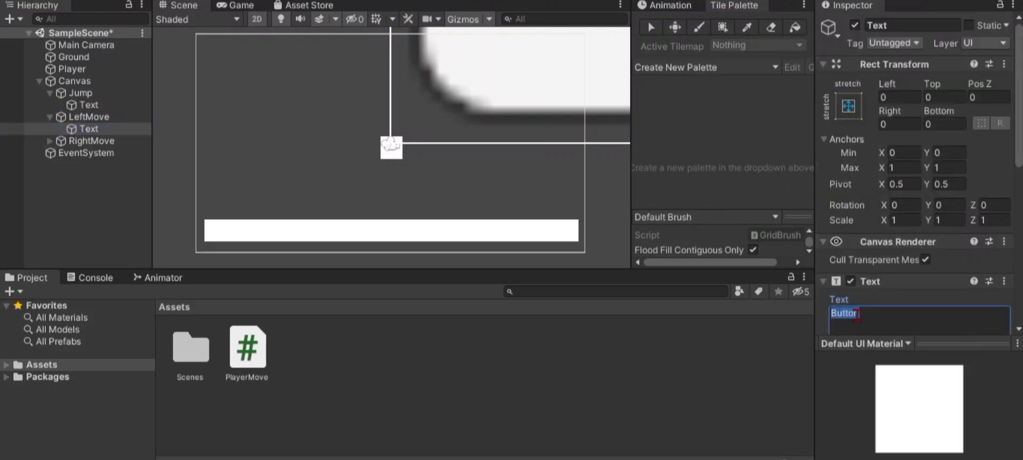
pyautogui.write('Left')
pyautogui.scroll(-5, 885, 293)
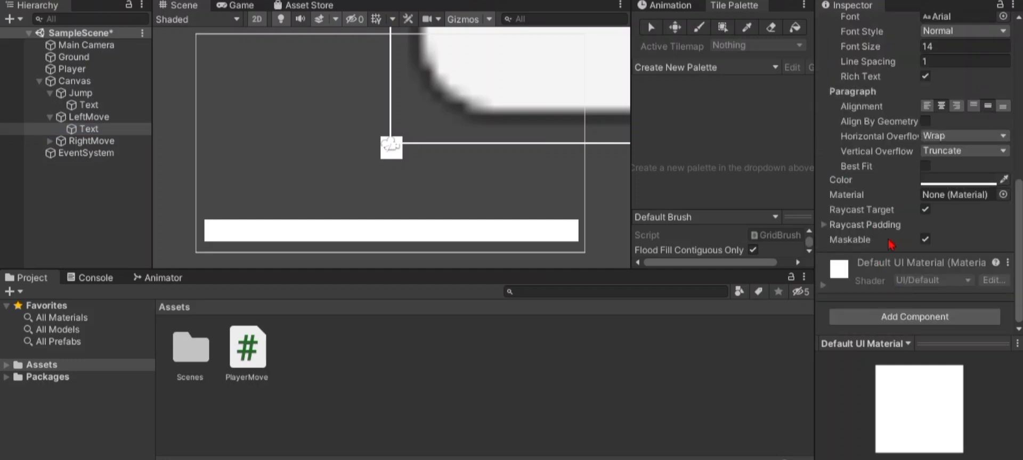
pyautogui.click(925, 166)
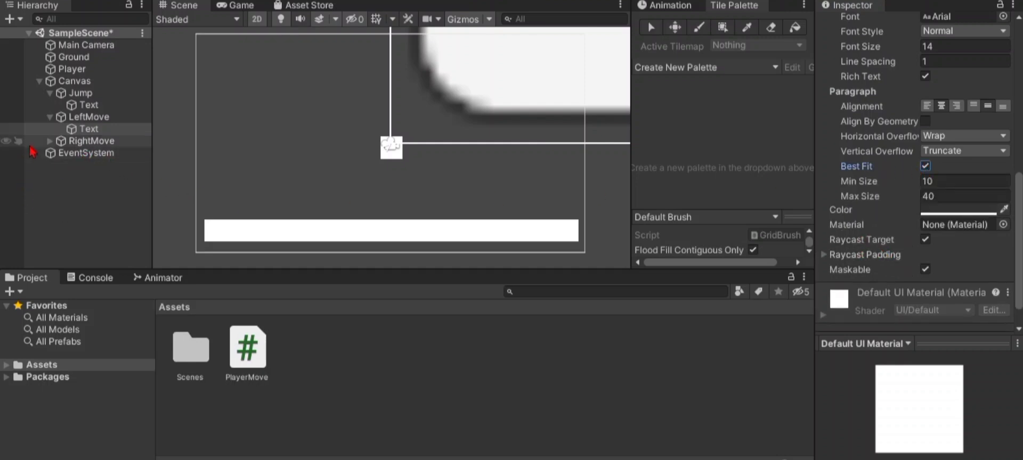
# Change the RightMove button's label text to 'Right'.
pyautogui.click(50, 141)
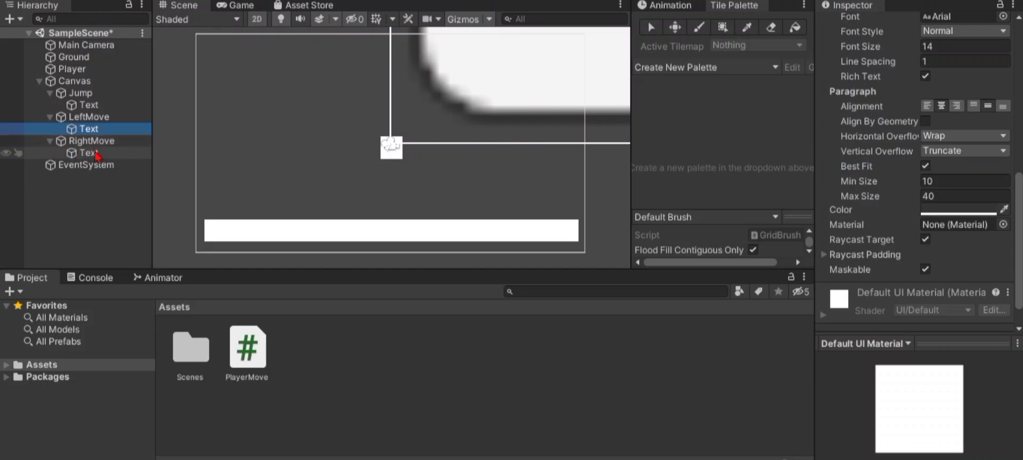
pyautogui.click(97, 153)
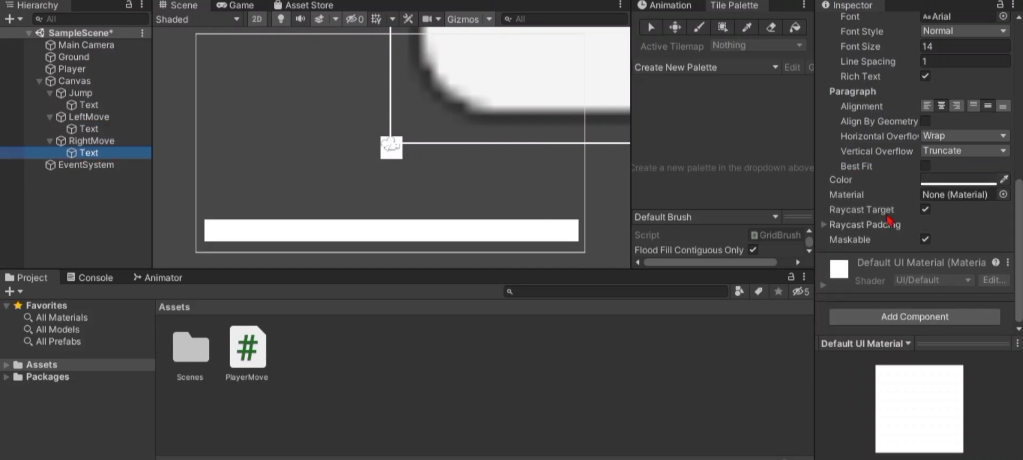
pyautogui.scroll(5, 888, 220)
pyautogui.moveTo(831, 236); pyautogui.dragTo(855, 236)
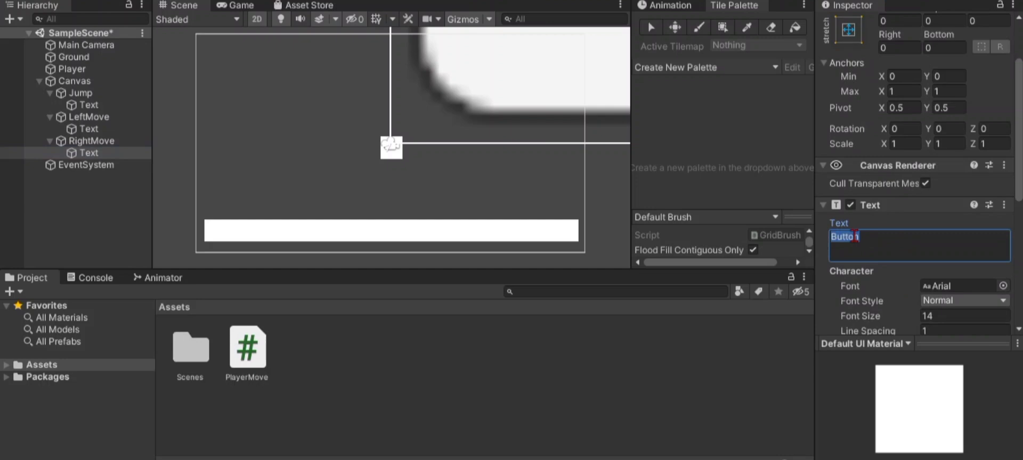
pyautogui.write('Right')
pyautogui.click(129, 222)
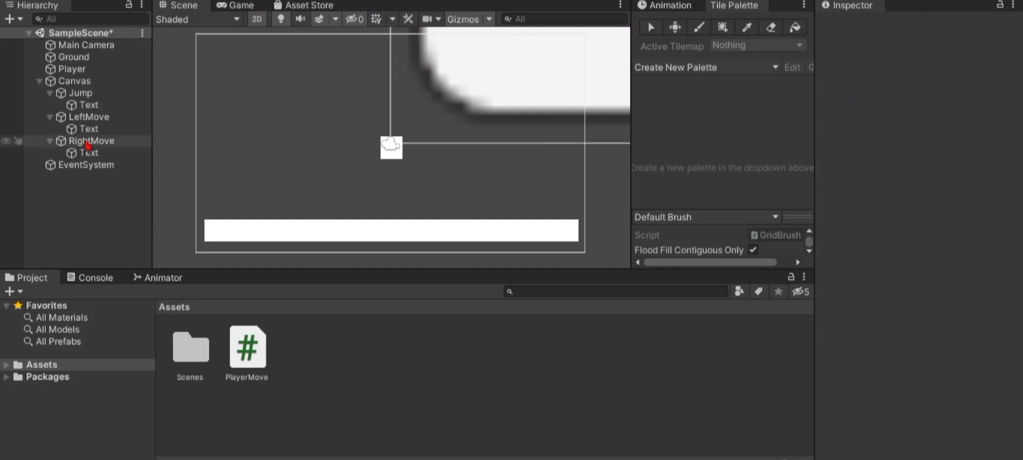
# Move the Right button off the Left button so they sit side by side.
pyautogui.scroll(-2, 338, 187)
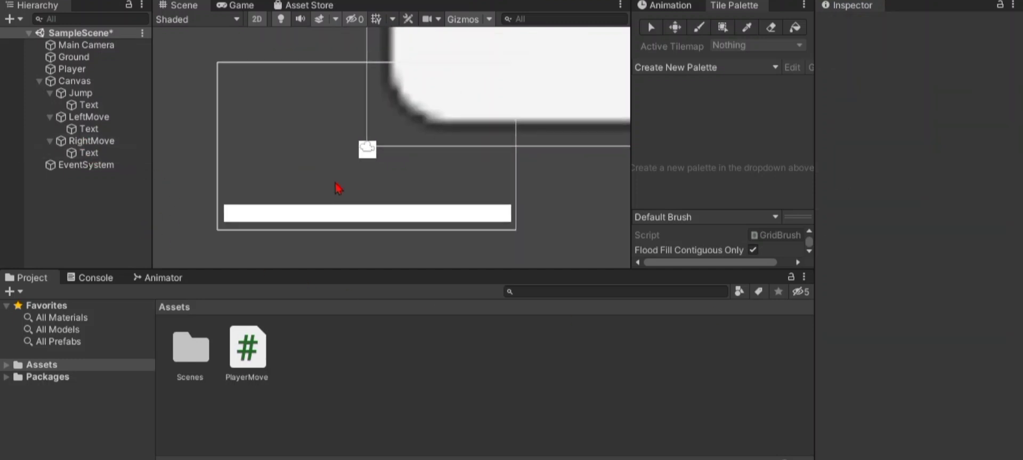
pyautogui.scroll(-3, 375, 198)
pyautogui.scroll(-2, 380, 199)
pyautogui.scroll(-2, 589, 64)
pyautogui.scroll(-2, 507, 155)
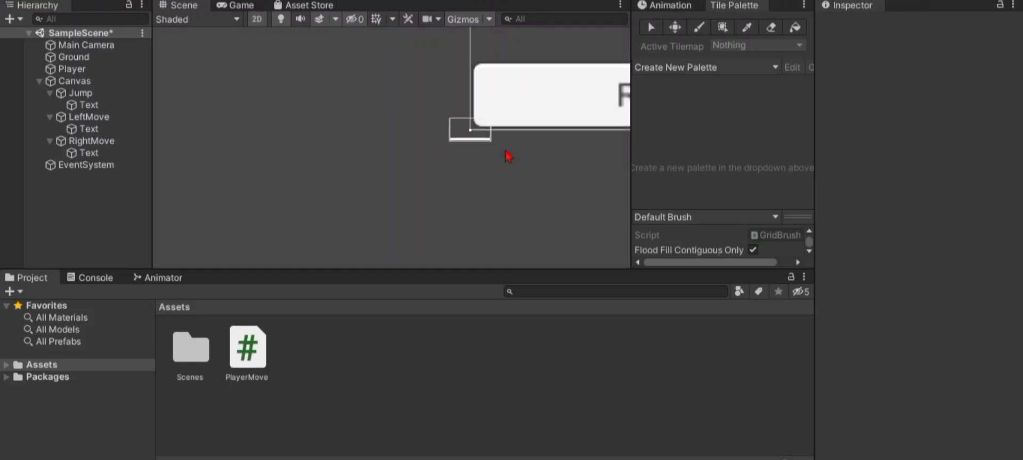
pyautogui.scroll(-1, 509, 136)
pyautogui.moveTo(508, 136); pyautogui.dragTo(350, 178)
pyautogui.scroll(-3, 386, 171)
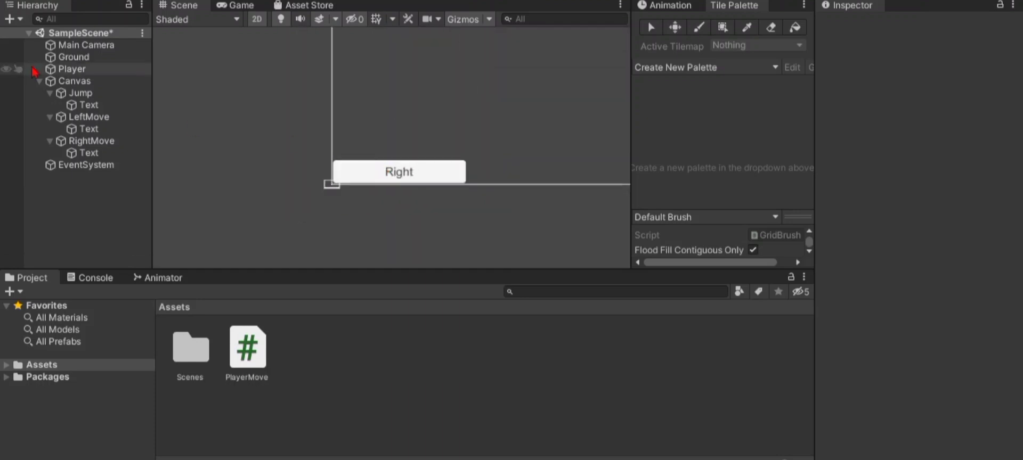
pyautogui.scroll(-2, 272, 121)
pyautogui.scroll(-1, 256, 130)
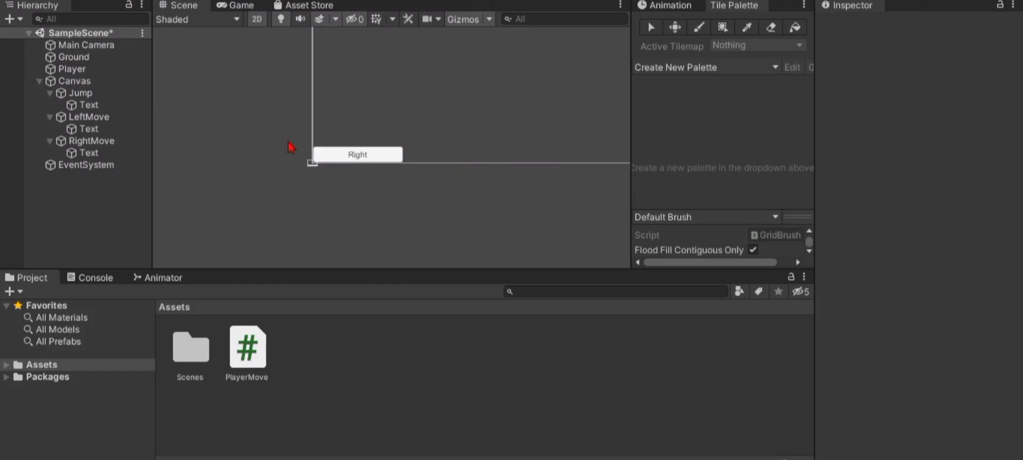
pyautogui.scroll(1, 260, 132)
pyautogui.moveTo(259, 132); pyautogui.dragTo(180, 162)
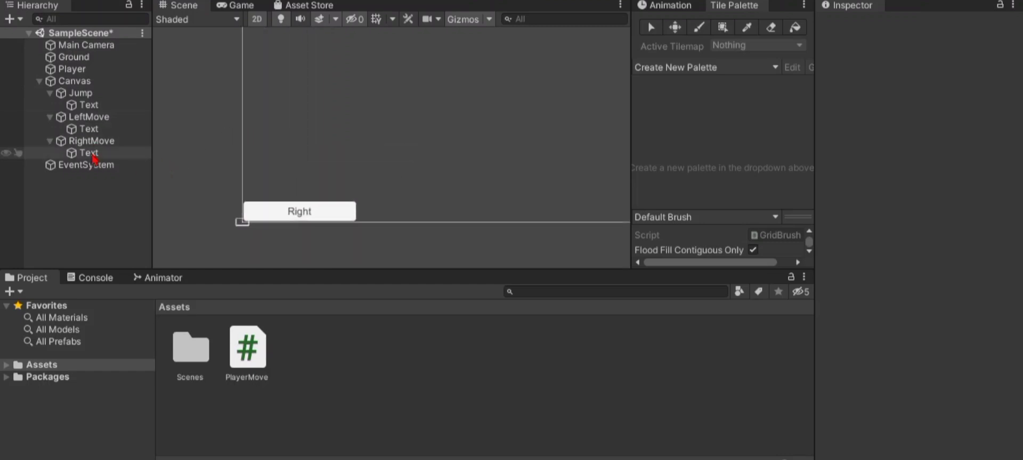
pyautogui.click(88, 143)
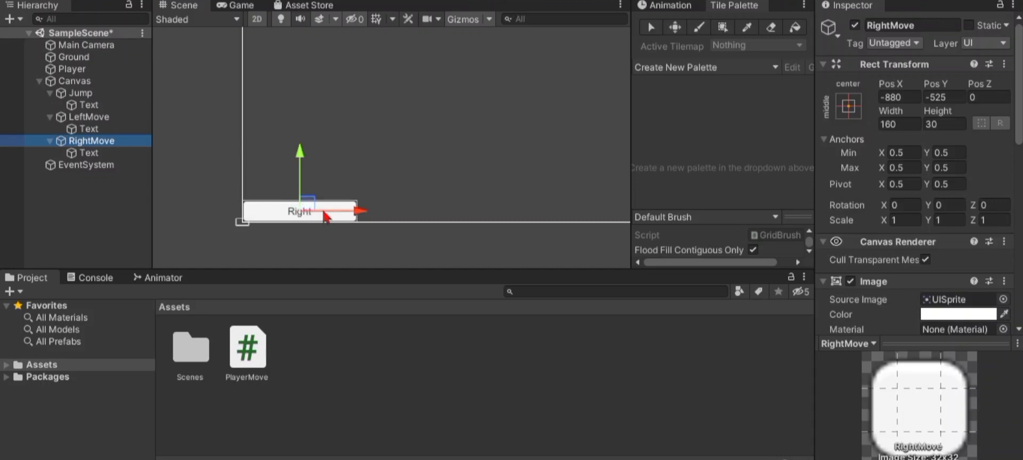
pyautogui.moveTo(331, 214); pyautogui.dragTo(478, 228)
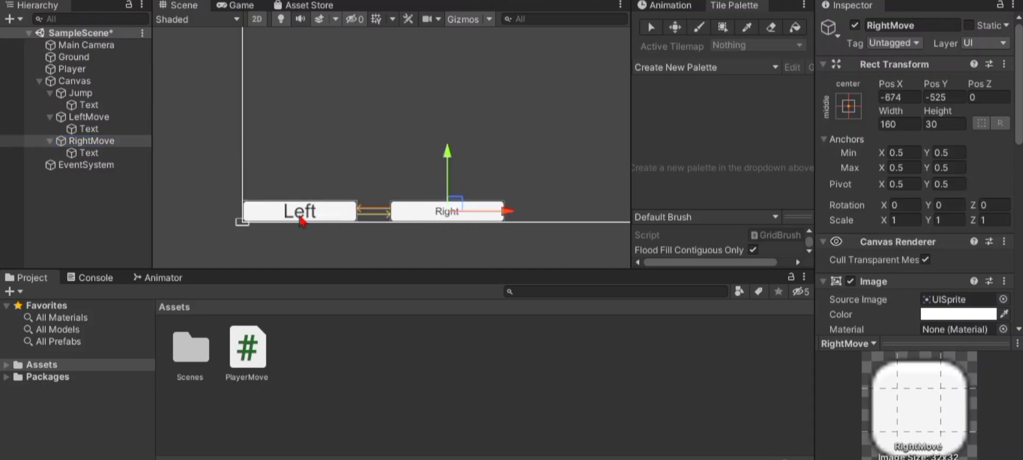
# Shift the Jump button aside and stretch the Right button wider.
pyautogui.click(80, 93)
pyautogui.moveTo(300, 191)
pyautogui.mouseDown()
pyautogui.moveTo(313, 124)
pyautogui.moveTo(623, 139)
pyautogui.mouseUp()
pyautogui.moveTo(623, 140); pyautogui.dragTo(522, 152, button='middle')
pyautogui.click(187, 179)
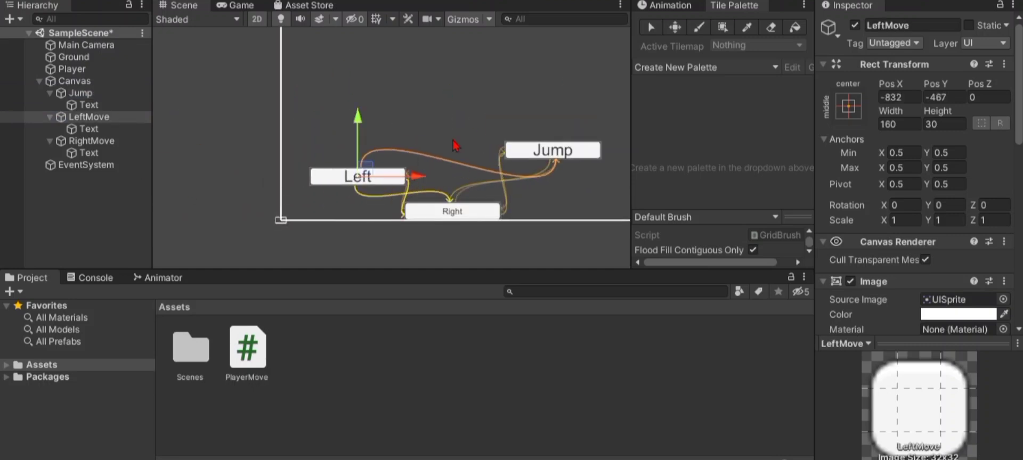
pyautogui.click(415, 246)
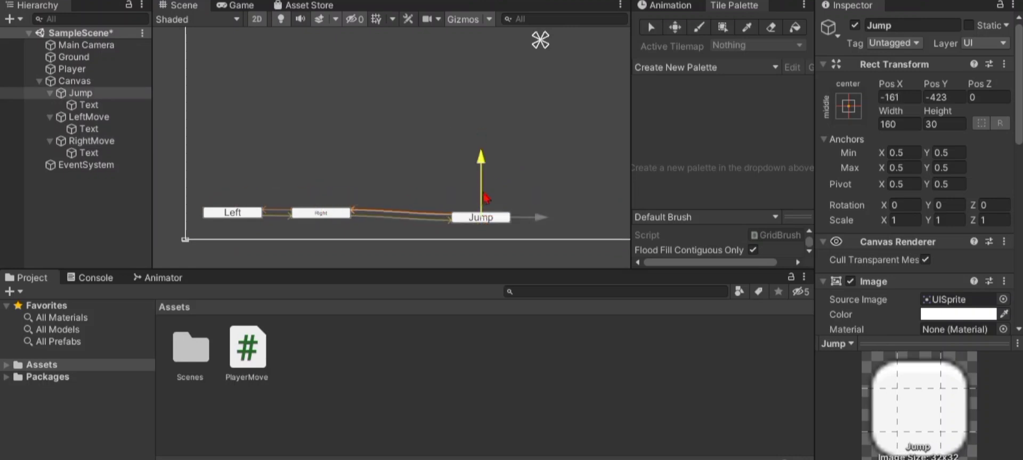
pyautogui.click(337, 216)
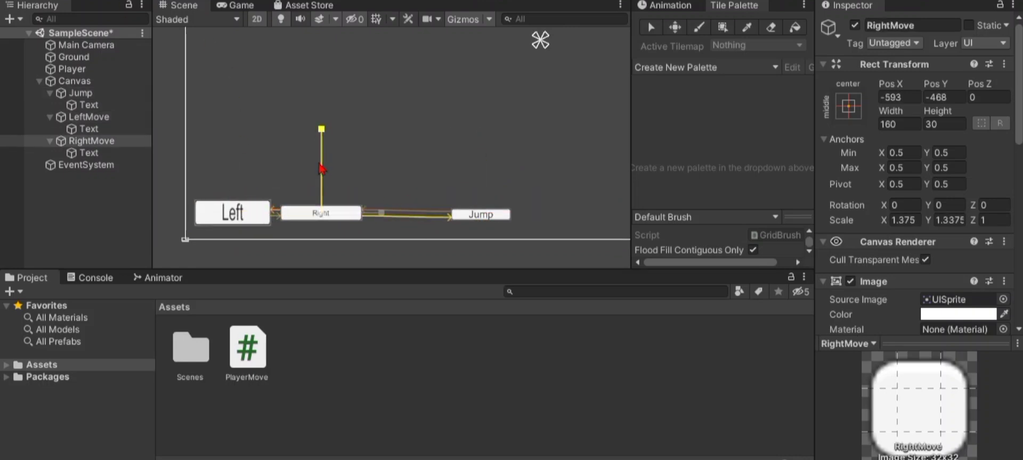
pyautogui.click(480, 214)
pyautogui.moveTo(541, 216); pyautogui.dragTo(540, 214)
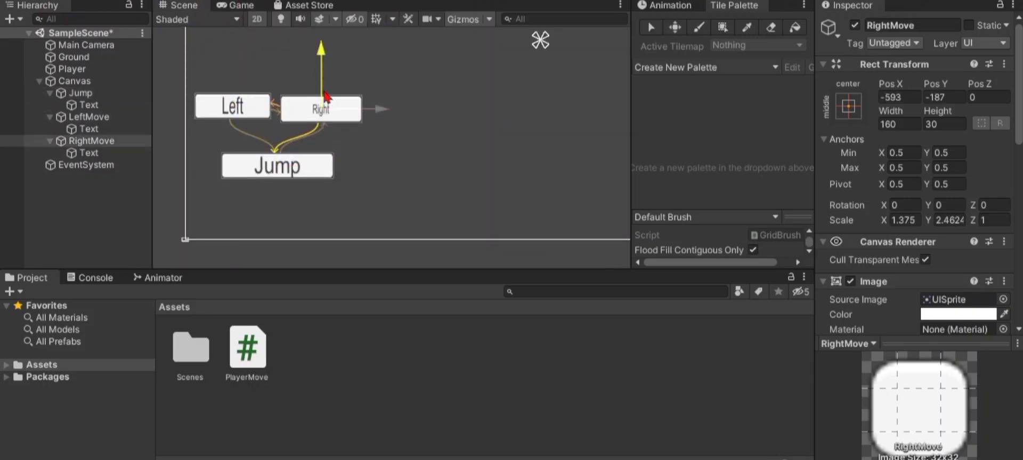
# Place Jump just below Left and Right and preview the layout in the Game view.
pyautogui.click(293, 173)
pyautogui.moveTo(278, 151); pyautogui.dragTo(279, 132)
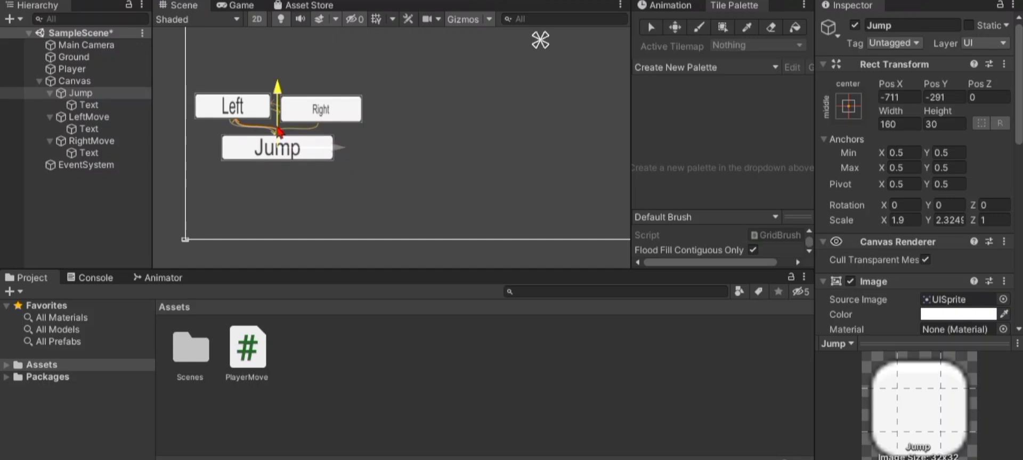
pyautogui.click(245, 6)
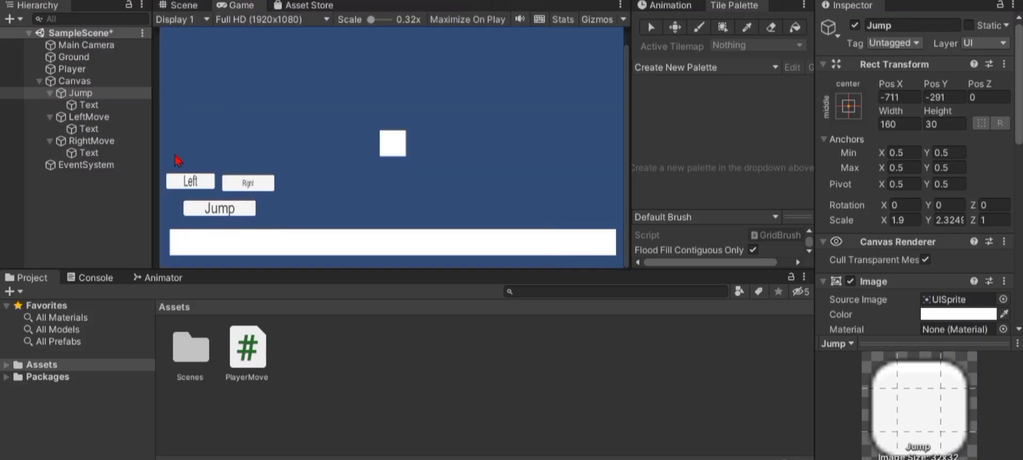
# Turn on Best Fit for the RightMove button's Right label.
pyautogui.click(97, 143)
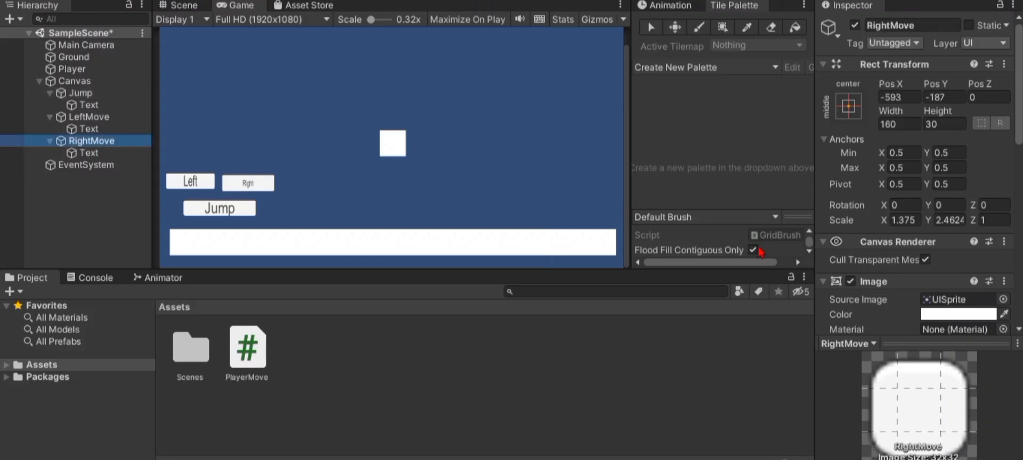
pyautogui.scroll(-5, 927, 307)
pyautogui.press('Down')
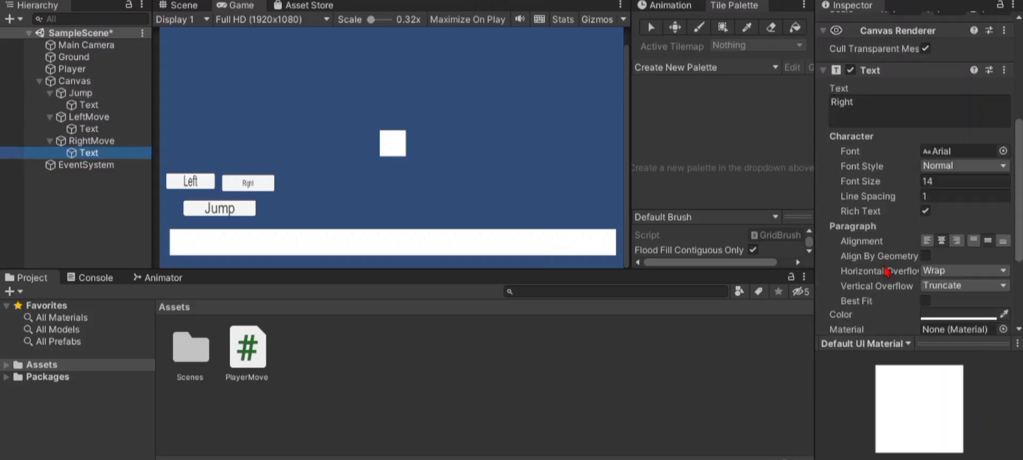
pyautogui.click(925, 301)
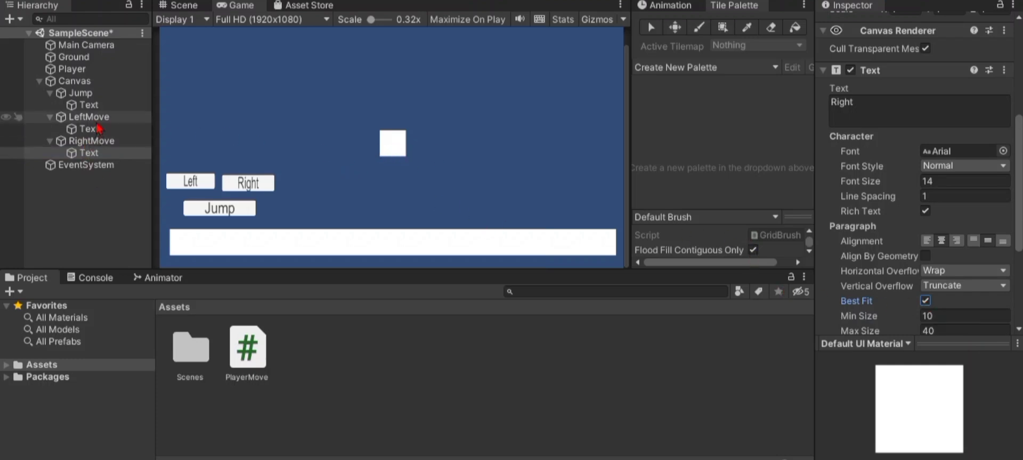
# Collapse the Jump, LeftMove and RightMove foldouts and reselect RightMove.
pyautogui.click(59, 96)
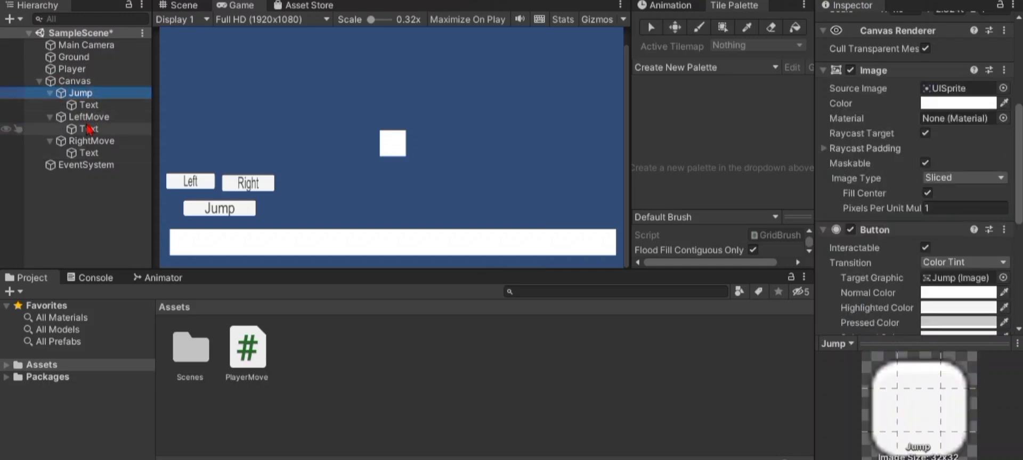
pyautogui.click(49, 117)
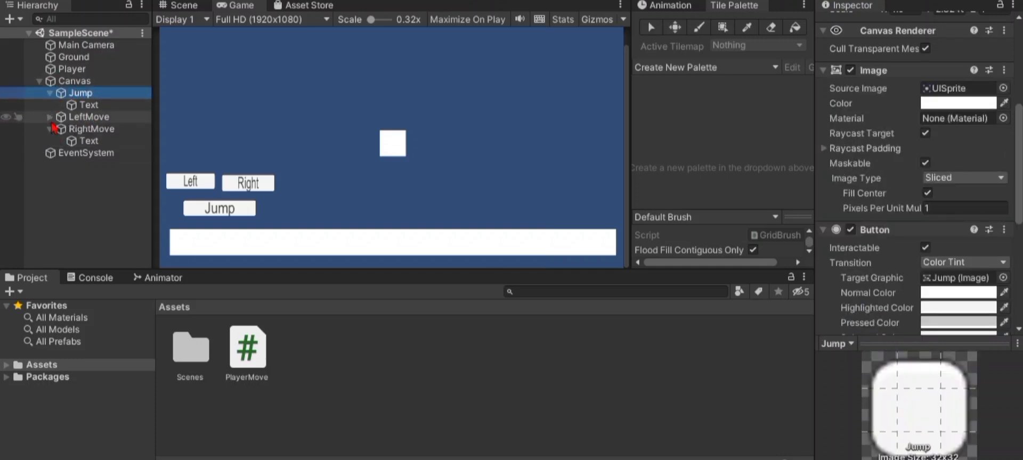
pyautogui.click(50, 93)
pyautogui.click(49, 116)
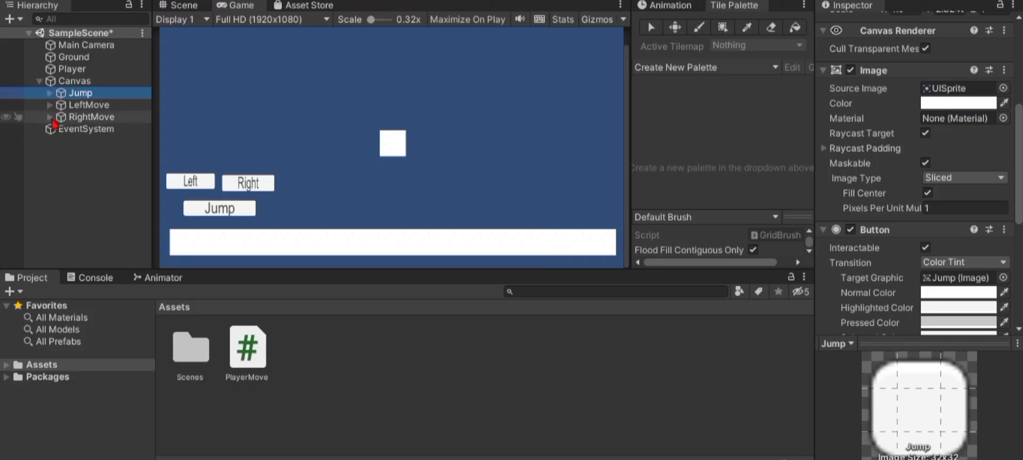
pyautogui.click(90, 117)
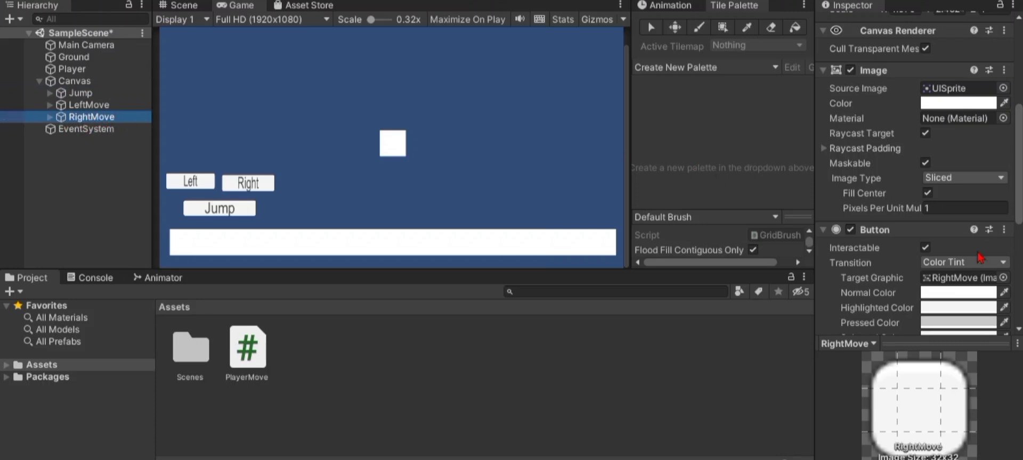
pyautogui.scroll(-5, 925, 254)
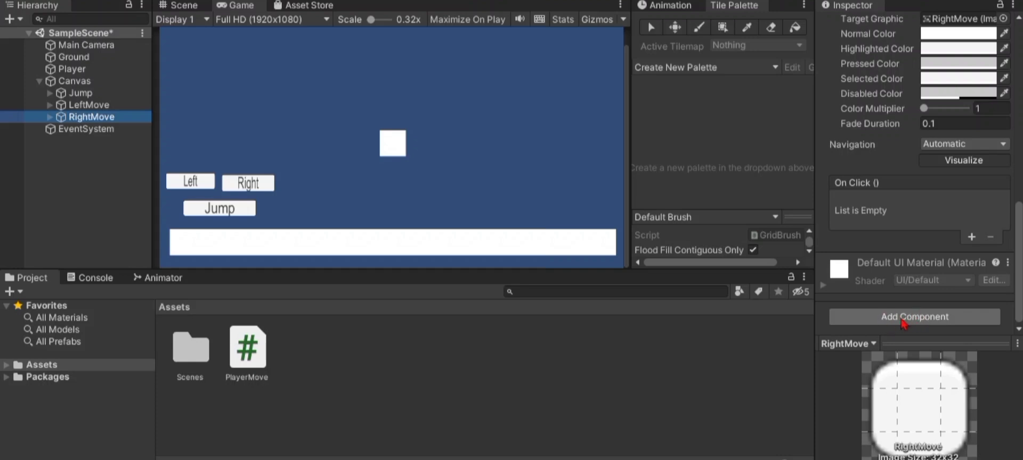
# Add an Event Trigger to RightMove with a Pointer Down event and one listener slot.
pyautogui.click(906, 319)
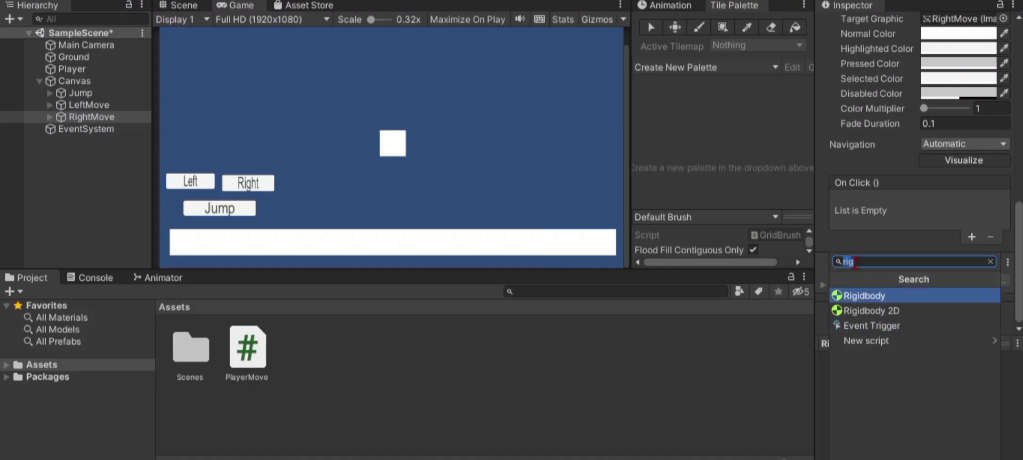
pyautogui.write('even')
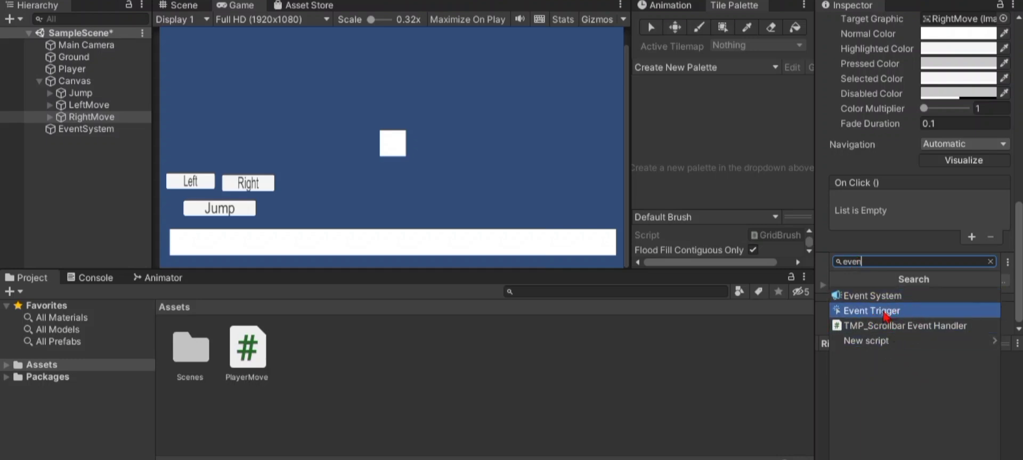
pyautogui.click(886, 314)
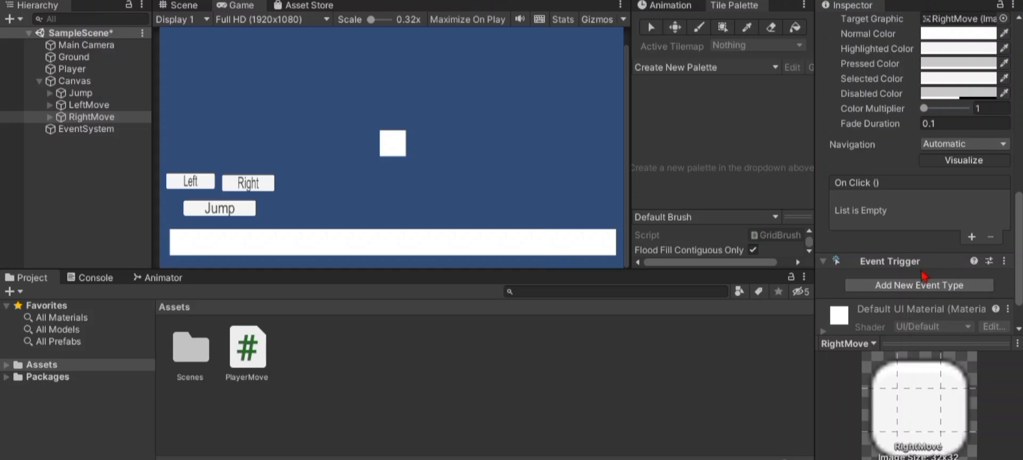
pyautogui.scroll(-2, 925, 276)
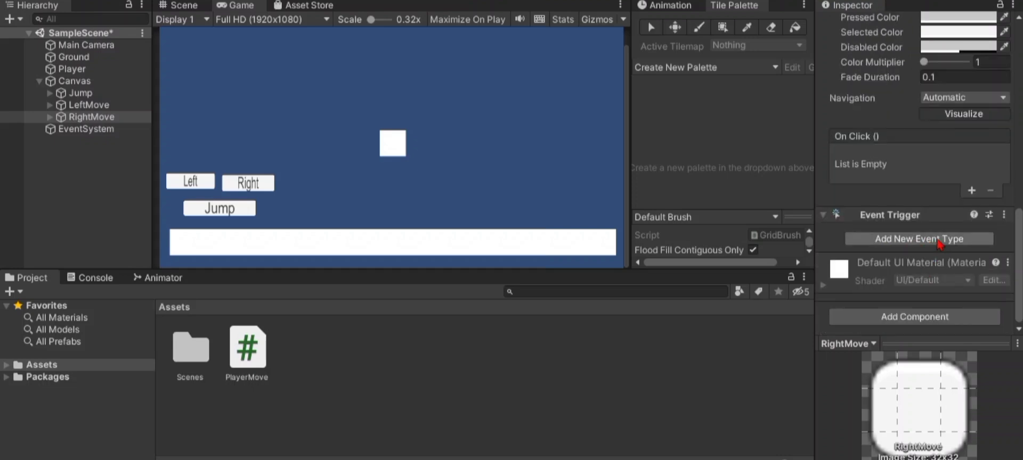
pyautogui.click(936, 242)
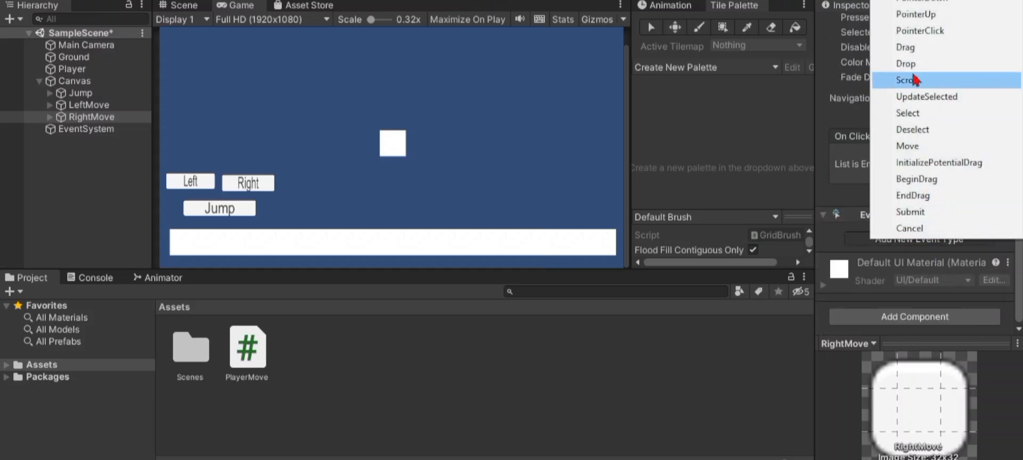
pyautogui.click(938, 3)
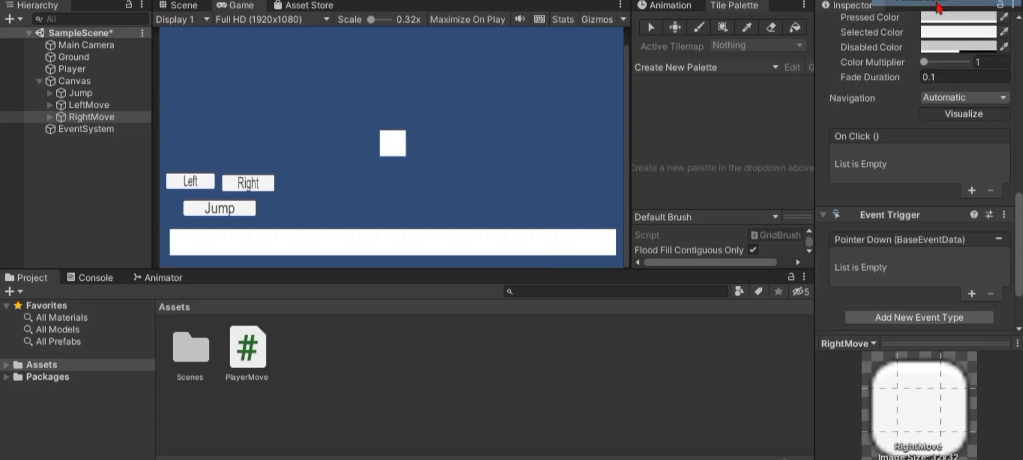
pyautogui.scroll(-3, 941, 266)
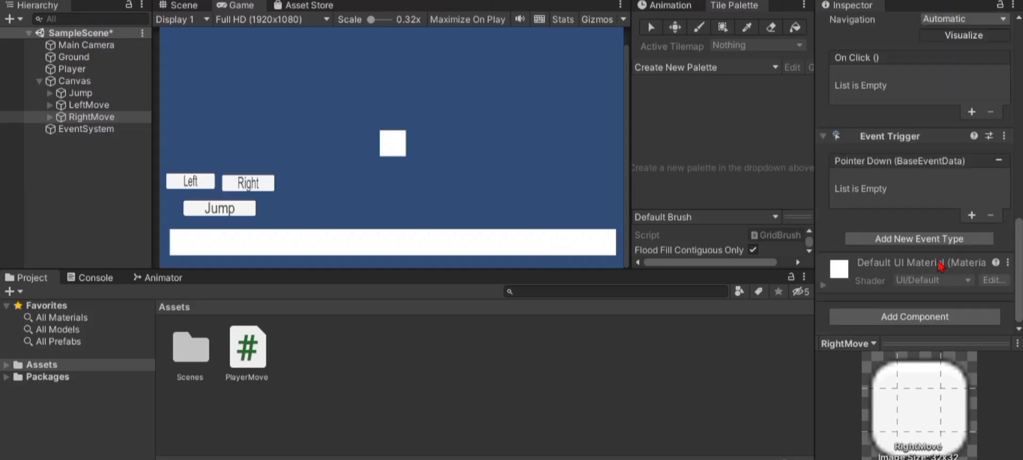
pyautogui.click(971, 216)
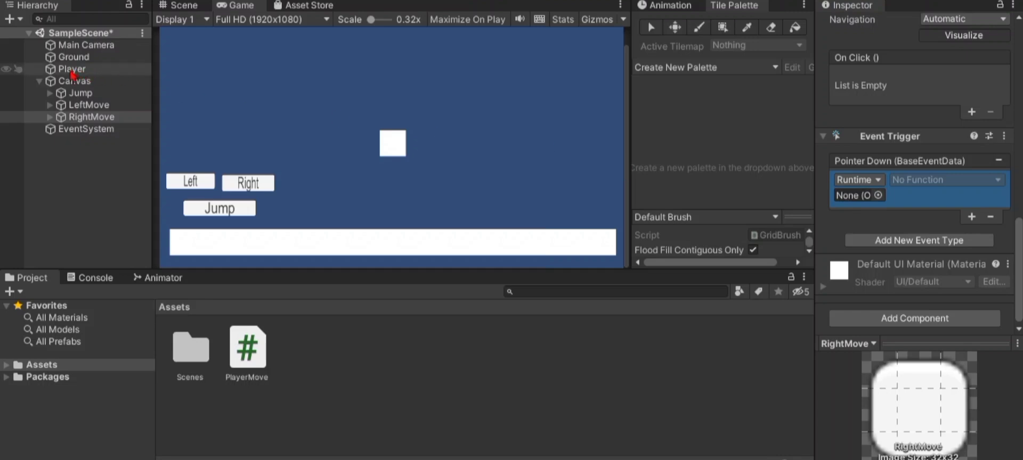
# Set Player as the listener target and attach the PlayerMove script to Player.
pyautogui.moveTo(73, 70)
pyautogui.mouseDown()
pyautogui.moveTo(862, 209)
pyautogui.moveTo(852, 197)
pyautogui.mouseUp()
pyautogui.click(980, 181)
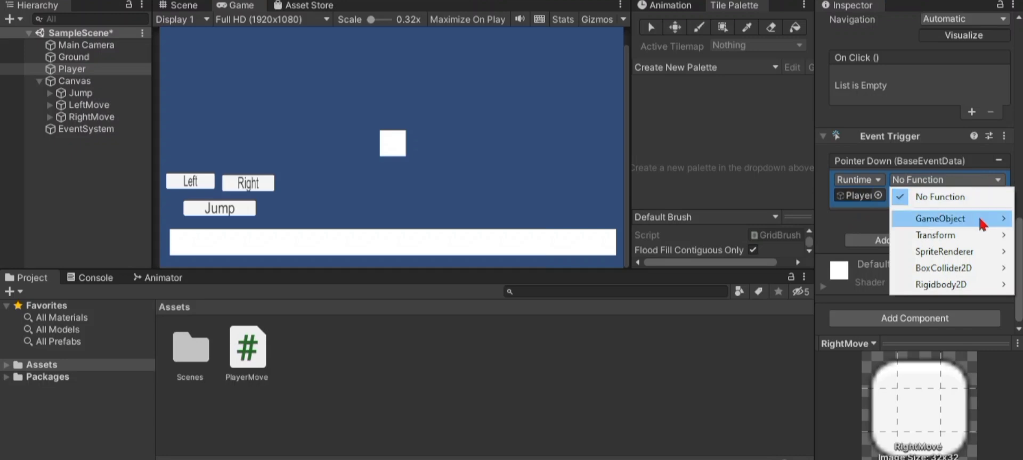
pyautogui.moveTo(943, 273)
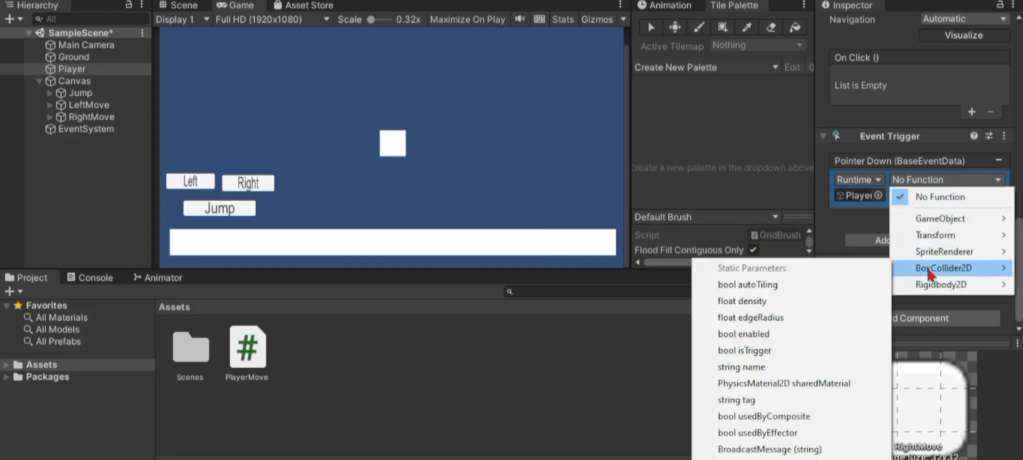
pyautogui.click(576, 347)
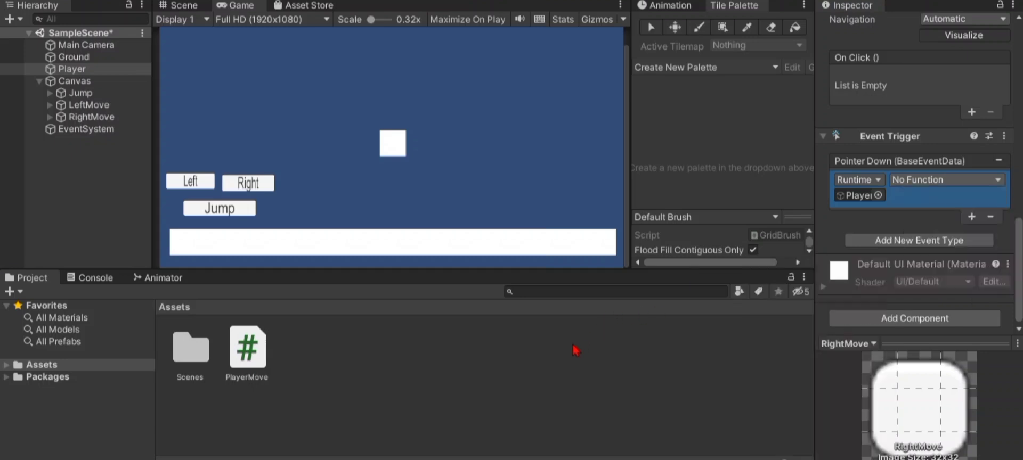
pyautogui.click(304, 367)
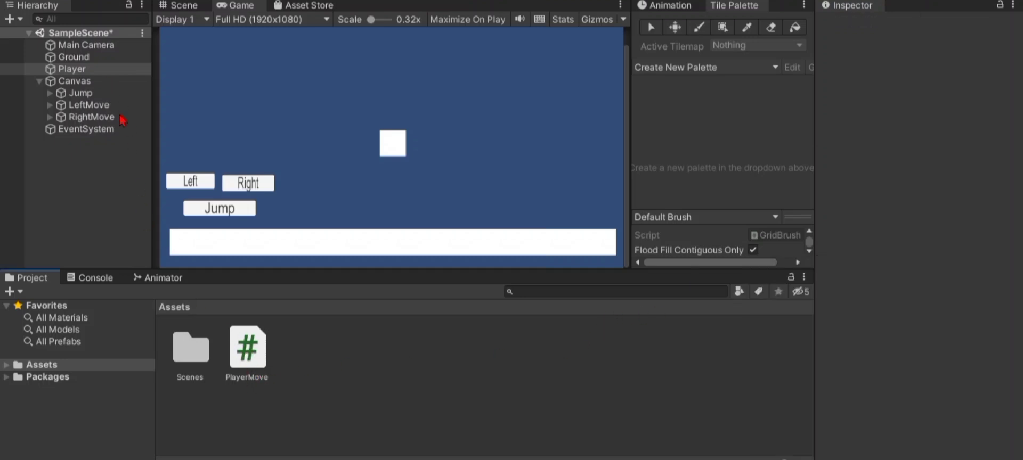
pyautogui.moveTo(247, 349)
pyautogui.mouseDown()
pyautogui.moveTo(41, 66)
pyautogui.moveTo(70, 69)
pyautogui.mouseUp()
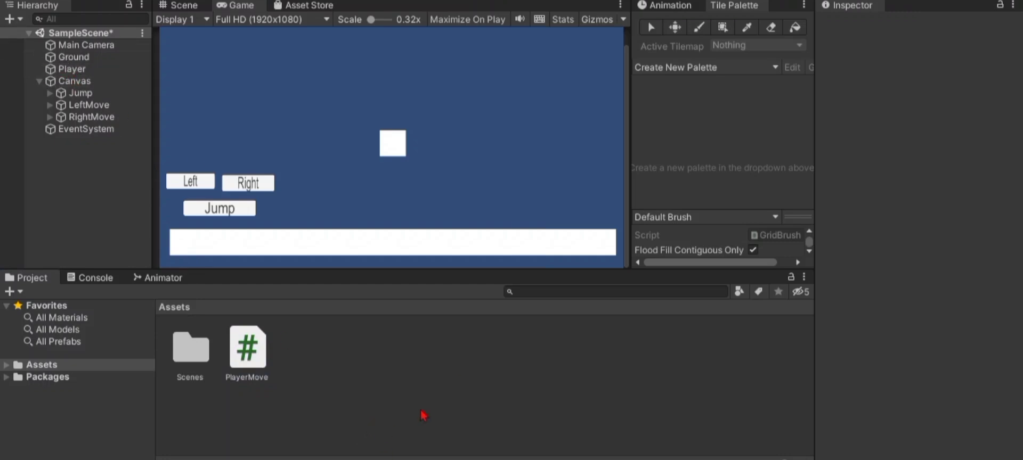
# Make RightMove's Pointer Down call PlayerMove.PointerRightDown.
pyautogui.click(93, 117)
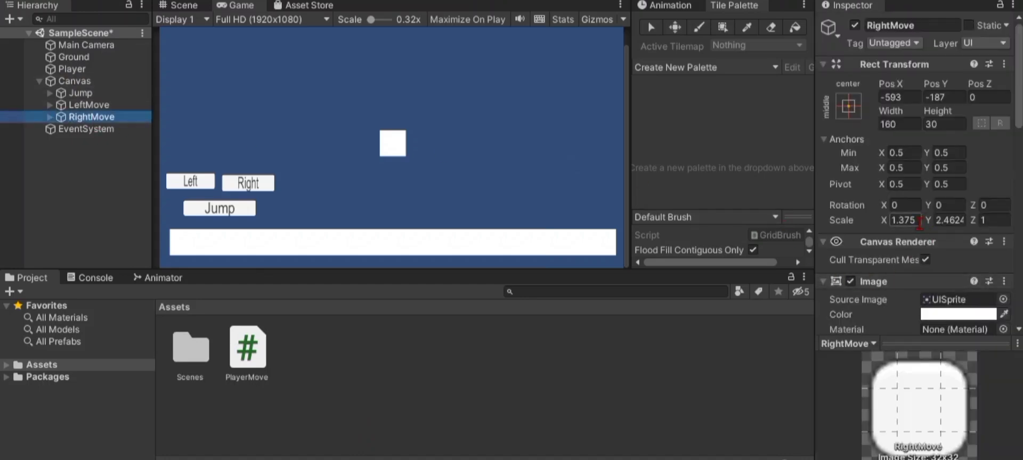
pyautogui.scroll(-10, 929, 235)
pyautogui.scroll(-4, 938, 248)
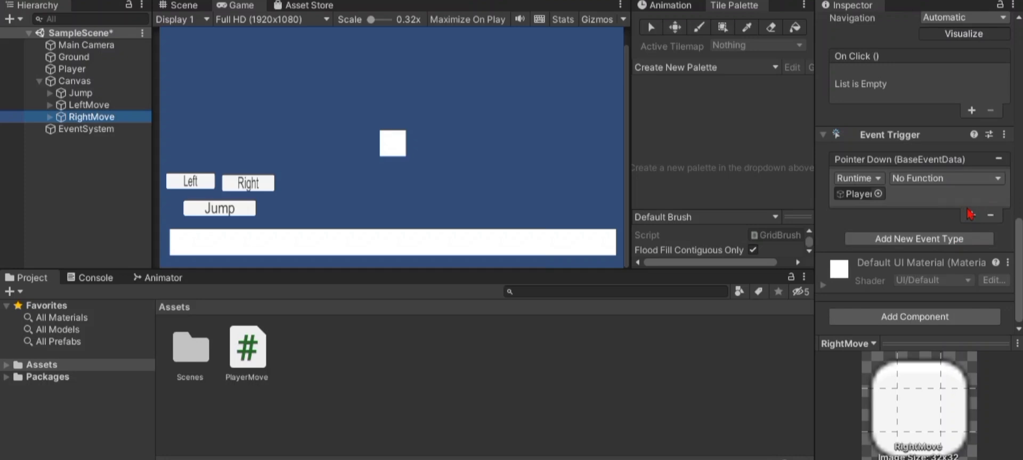
pyautogui.click(980, 186)
pyautogui.moveTo(945, 301)
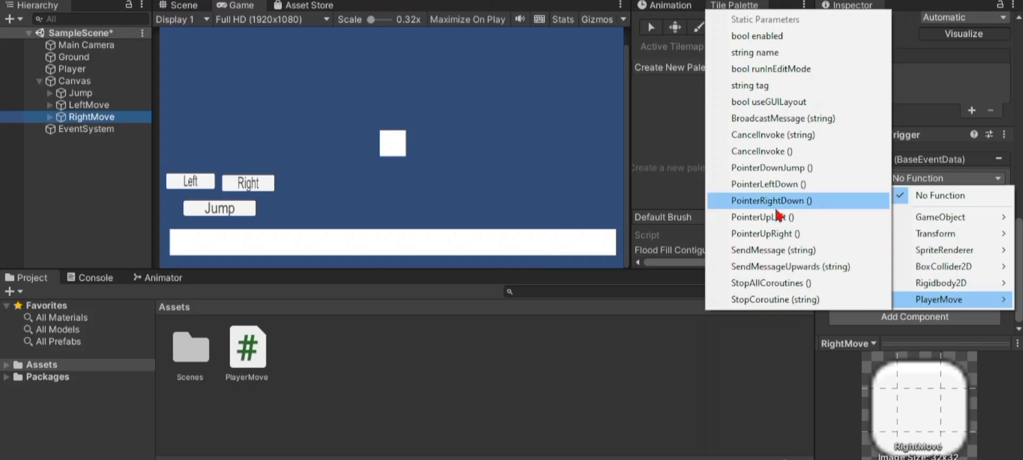
pyautogui.click(778, 202)
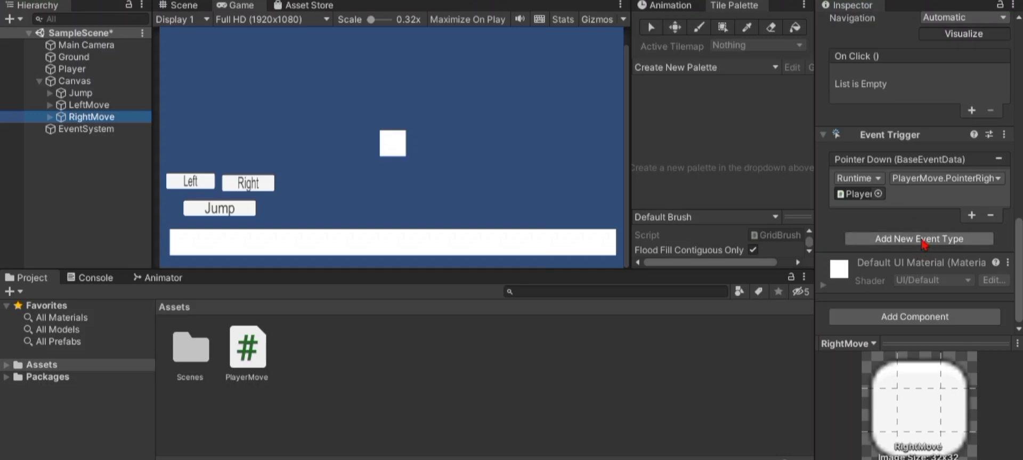
# Add a Pointer Up event on RightMove calling PlayerMove.PointerUpRight.
pyautogui.click(924, 242)
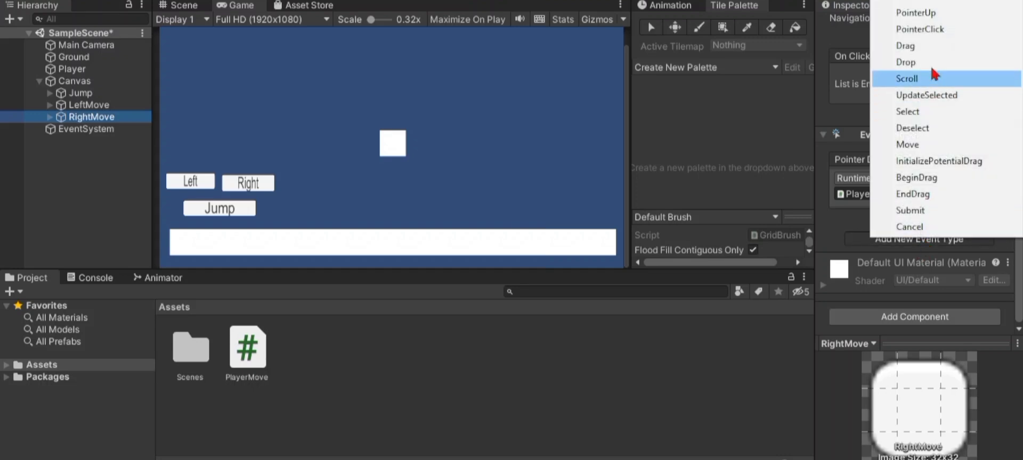
pyautogui.click(932, 13)
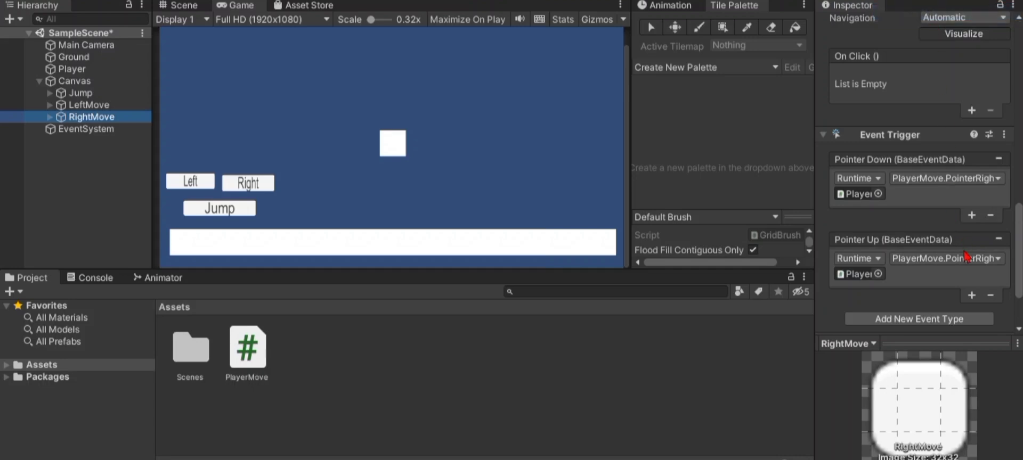
pyautogui.click(968, 267)
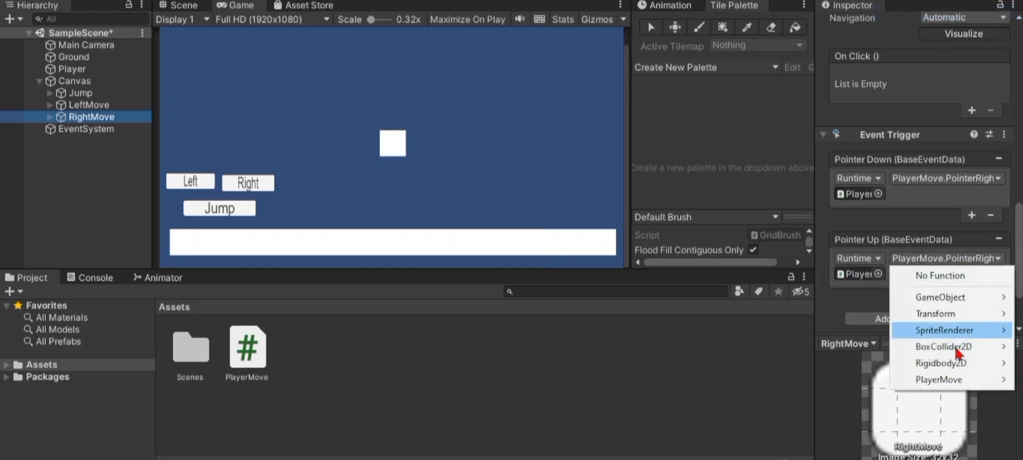
pyautogui.moveTo(959, 379)
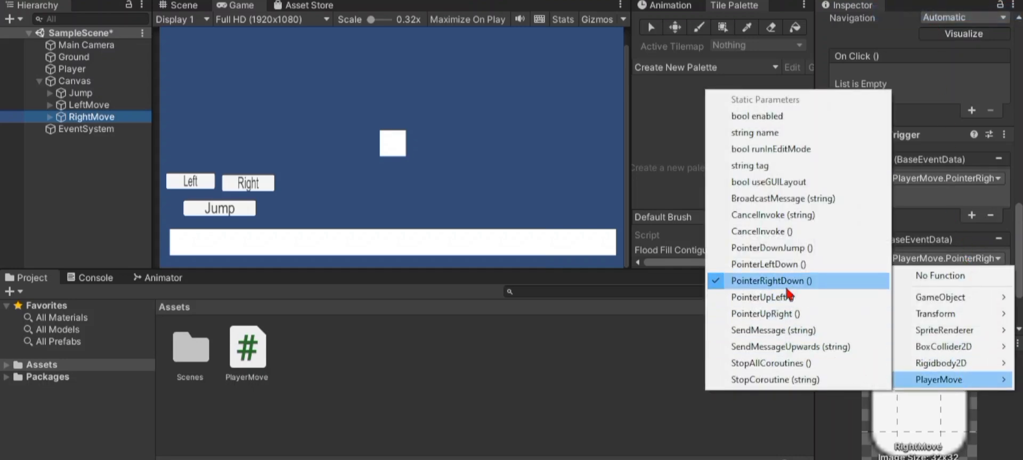
pyautogui.click(768, 319)
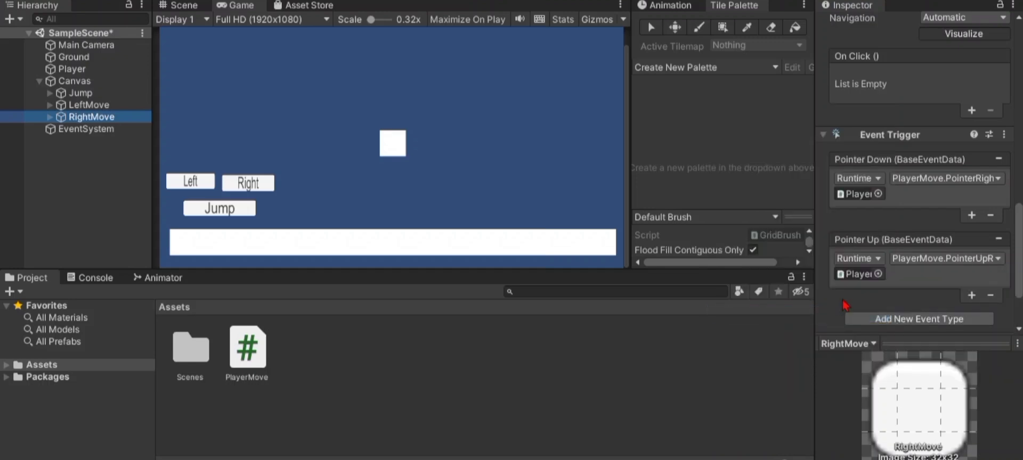
# Add an Event Trigger to LeftMove whose Pointer Down calls PlayerMove.PointerLeftDown on Player.
pyautogui.click(88, 105)
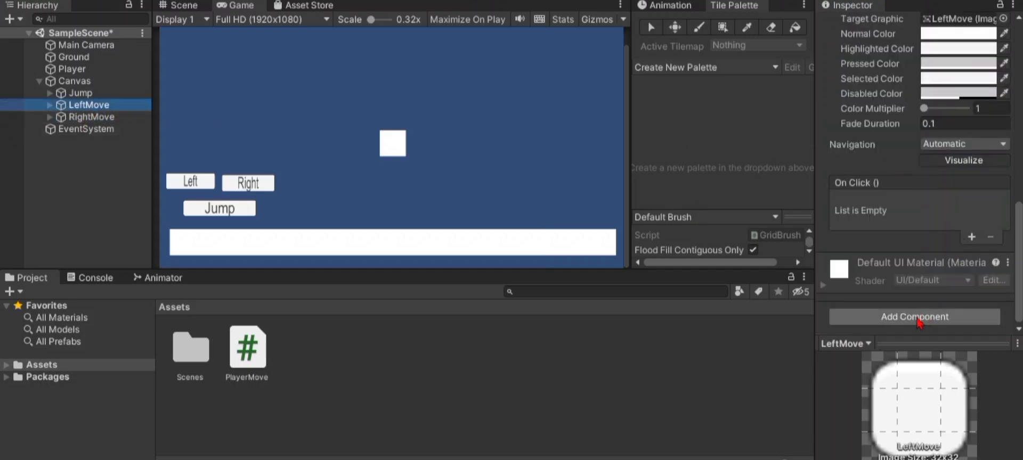
pyautogui.click(917, 317)
pyautogui.click(886, 312)
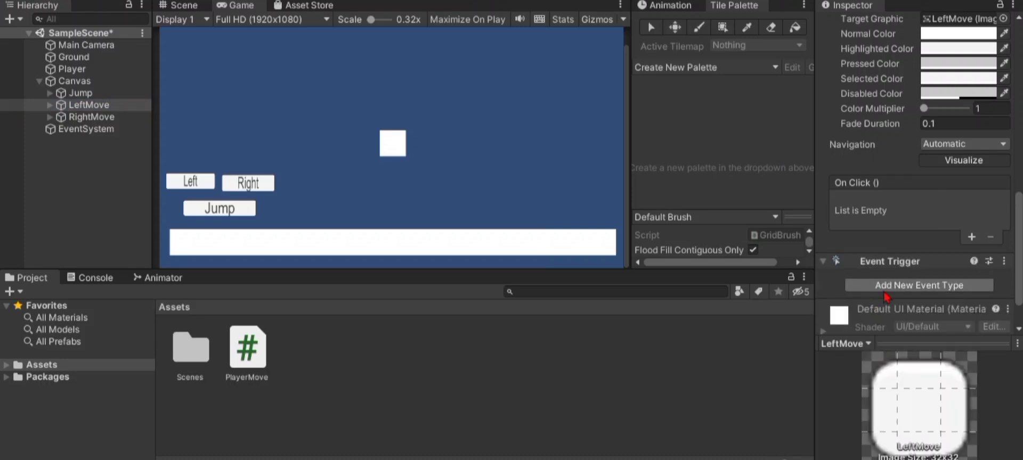
pyautogui.click(912, 287)
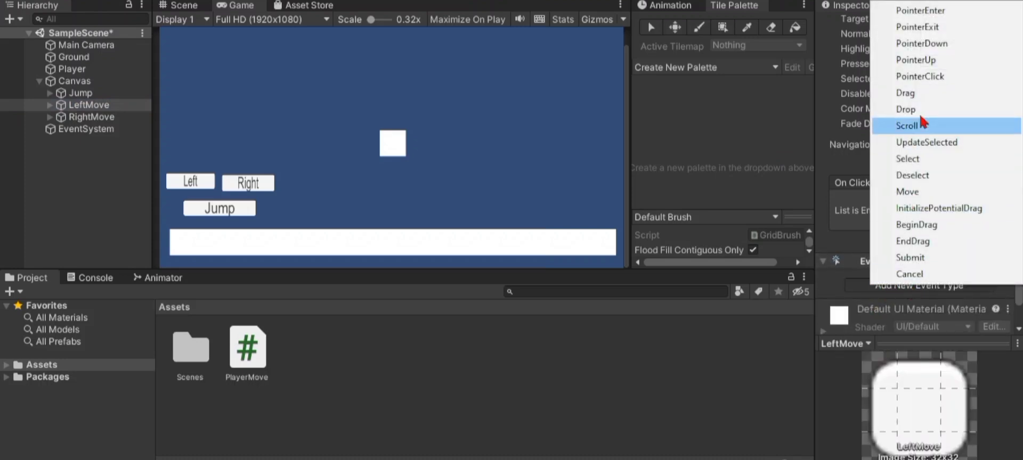
pyautogui.click(936, 47)
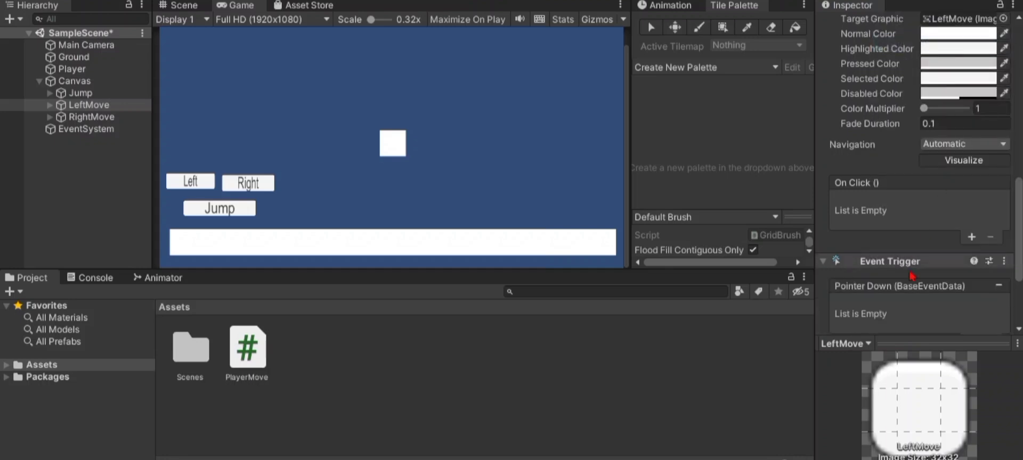
pyautogui.scroll(-3, 912, 263)
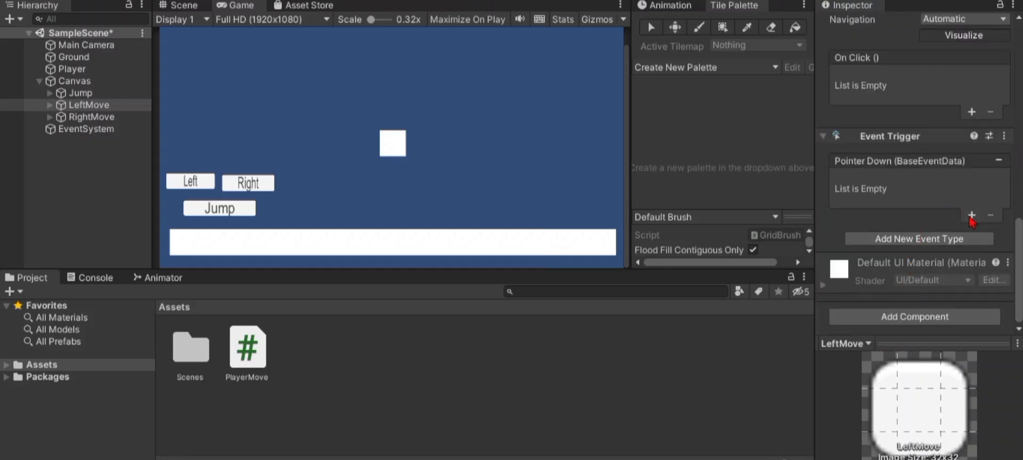
pyautogui.click(971, 218)
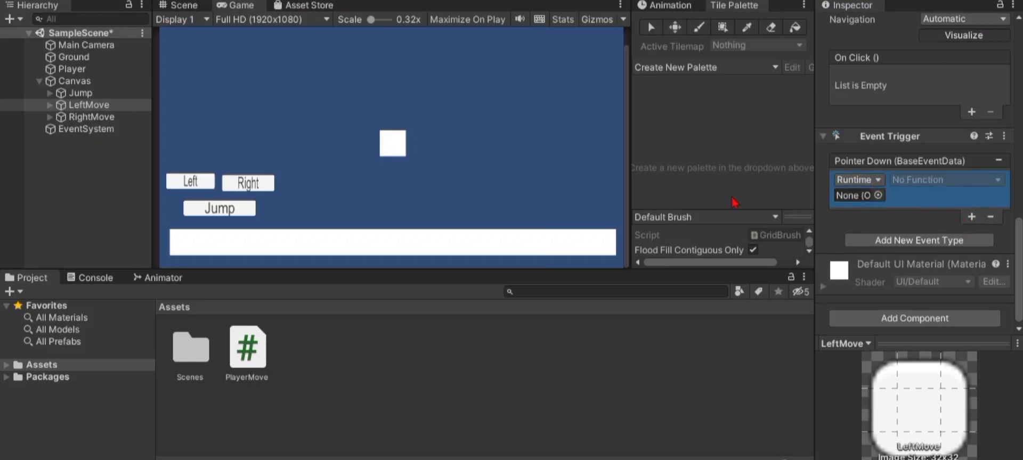
pyautogui.moveTo(79, 68); pyautogui.dragTo(865, 201)
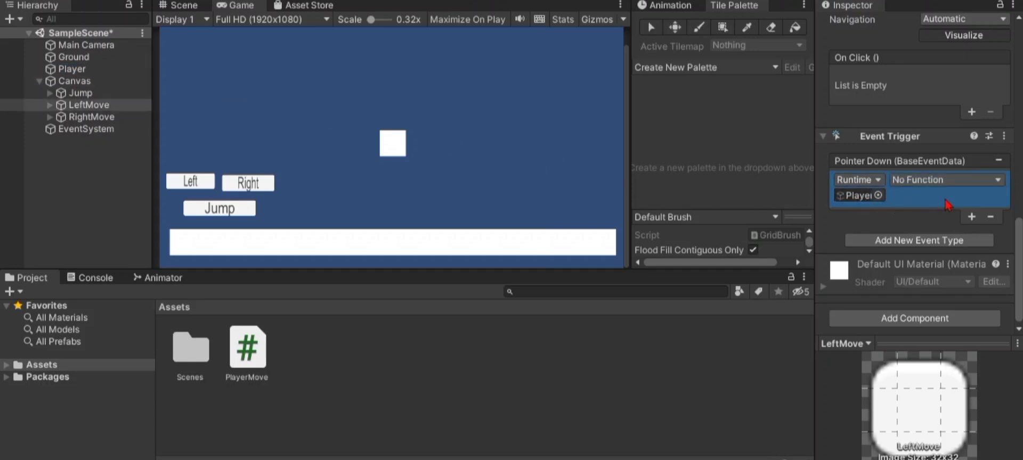
pyautogui.click(982, 187)
pyautogui.moveTo(940, 302)
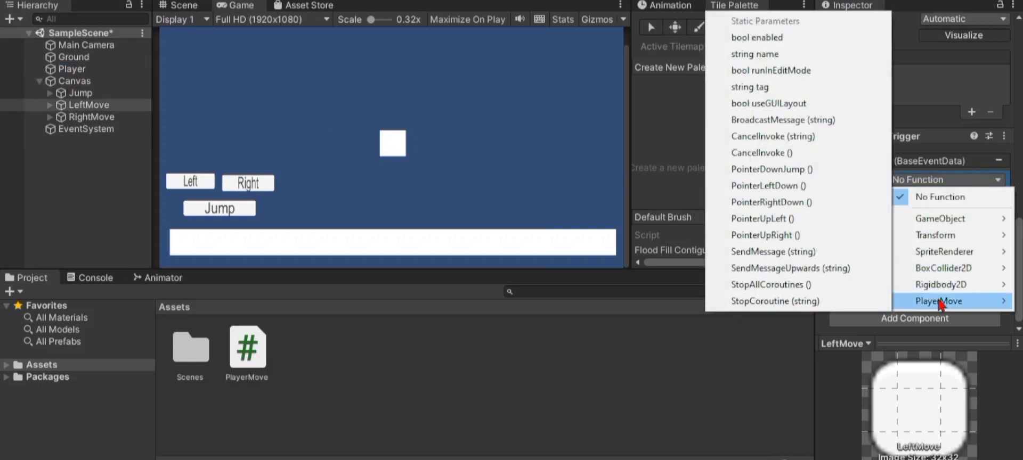
pyautogui.click(778, 190)
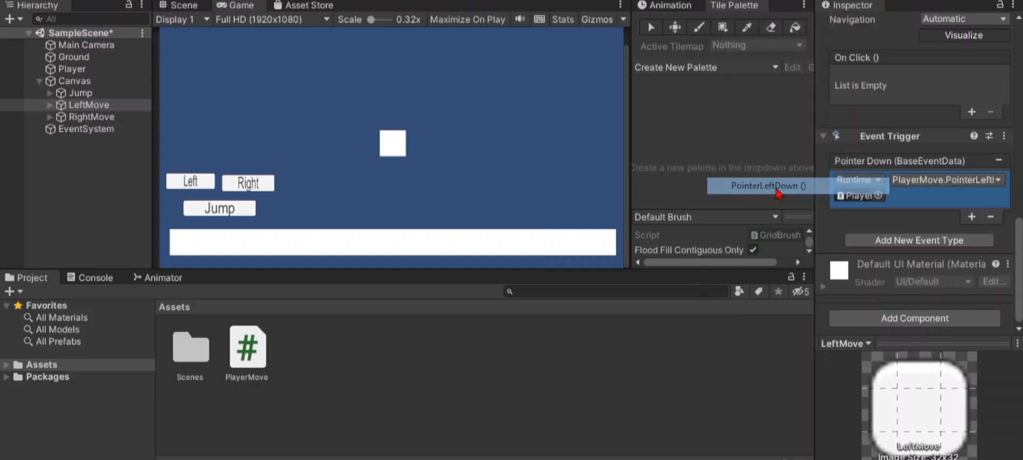
# Add a Pointer Up event on LeftMove calling PlayerMove.PointerUpLeft.
pyautogui.click(895, 244)
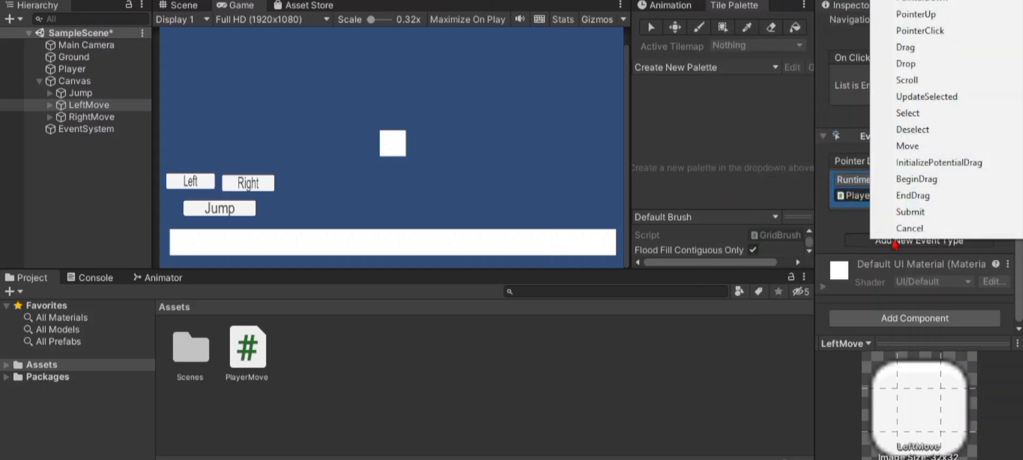
pyautogui.click(909, 22)
pyautogui.click(983, 260)
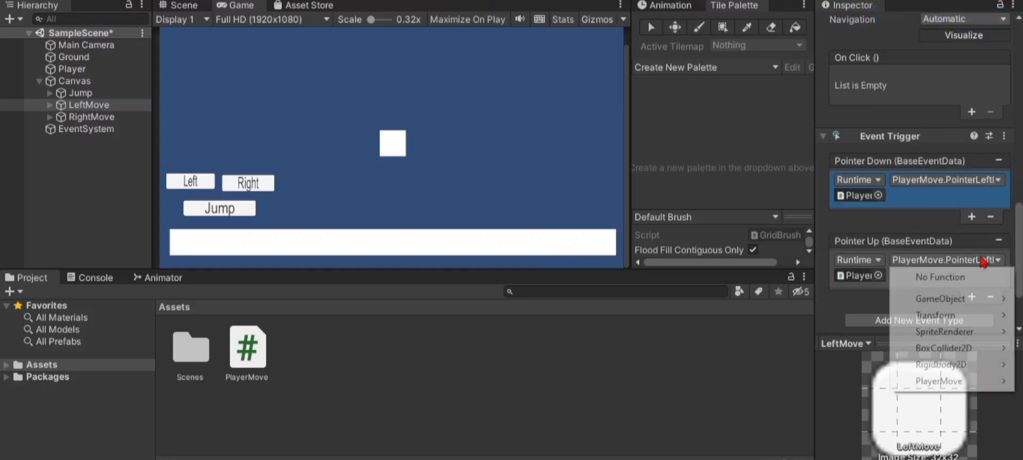
pyautogui.moveTo(991, 380)
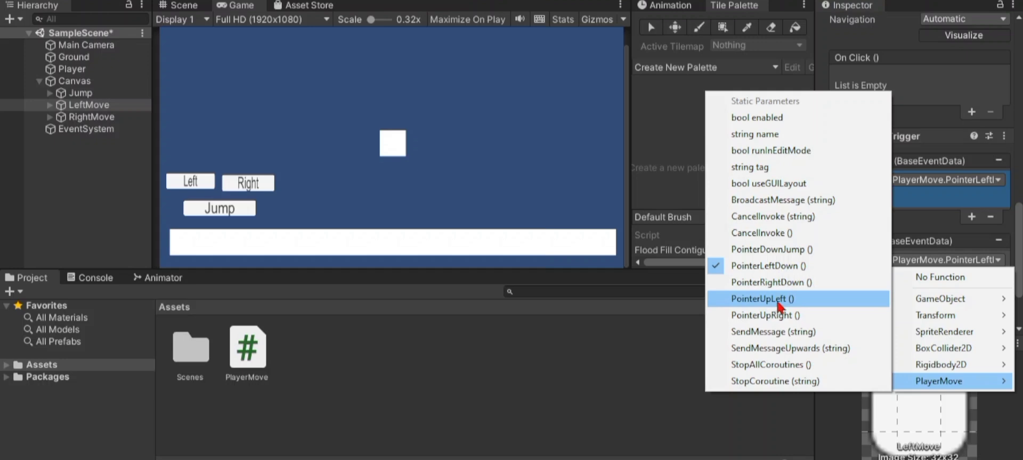
pyautogui.click(778, 307)
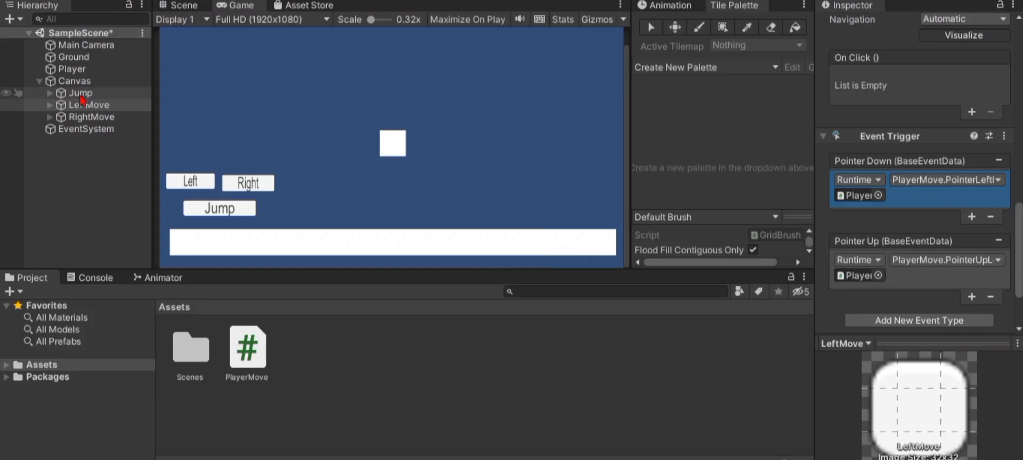
# Add an Event Trigger with a Pointer Down event to the Jump button.
pyautogui.click(81, 94)
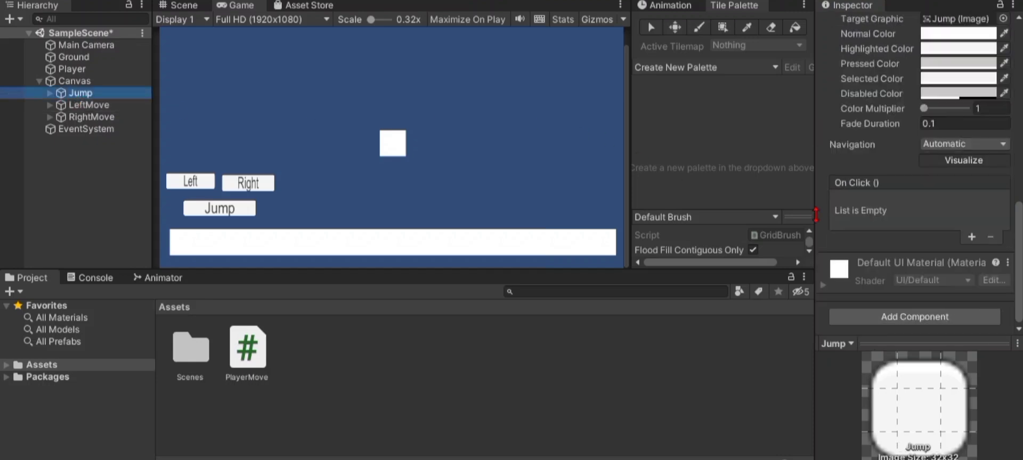
pyautogui.click(925, 320)
pyautogui.write('even')
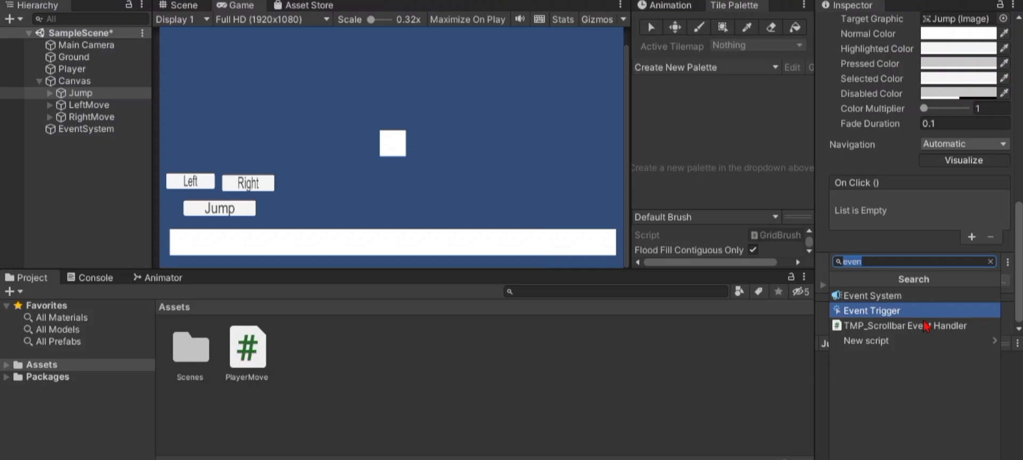
pyautogui.click(877, 315)
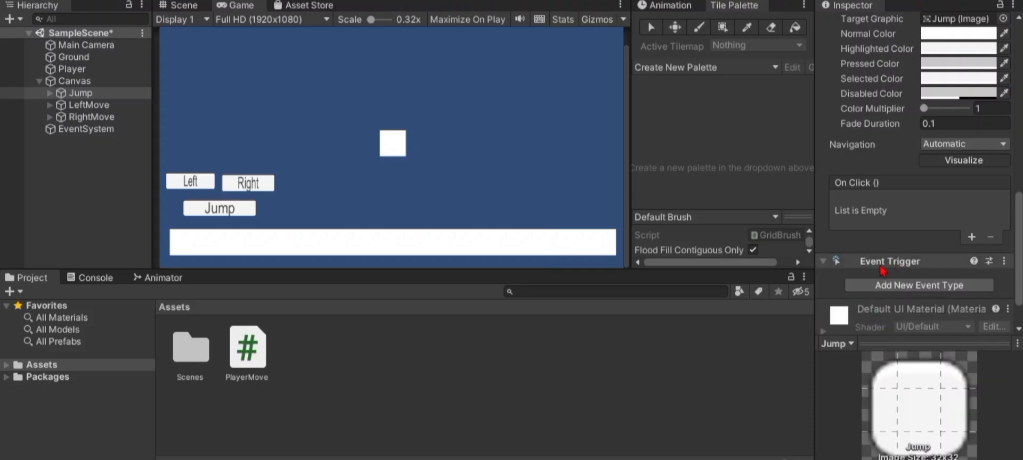
pyautogui.click(920, 286)
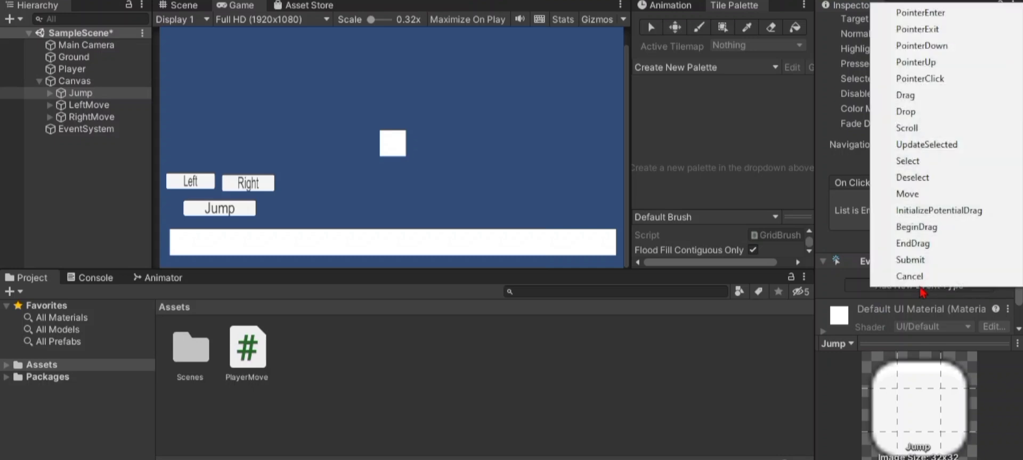
pyautogui.click(922, 45)
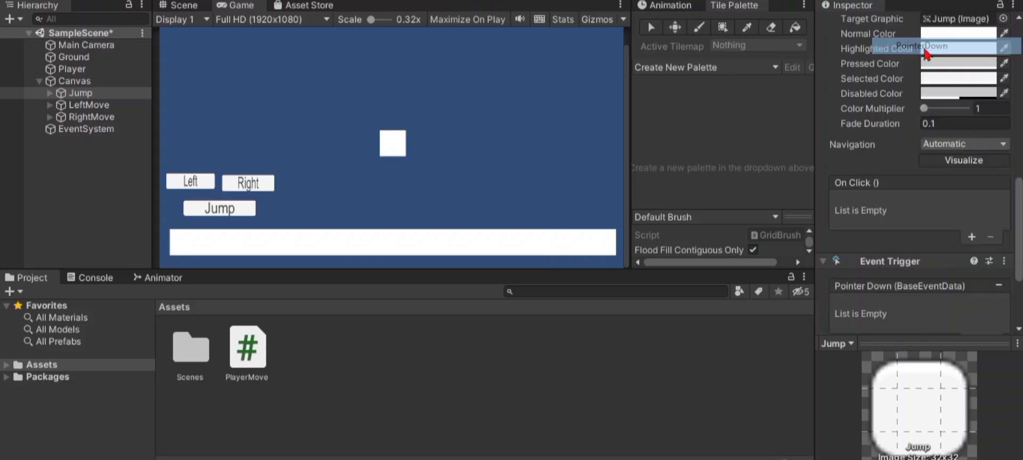
pyautogui.scroll(-3, 923, 279)
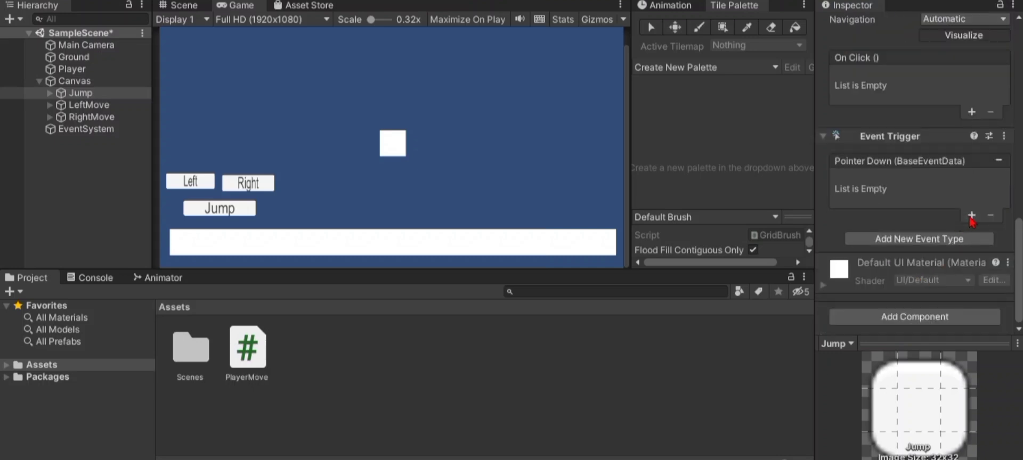
# Make Jump's Pointer Down call PlayerMove.PointerDownJump on Player, then enter Play mode.
pyautogui.click(970, 215)
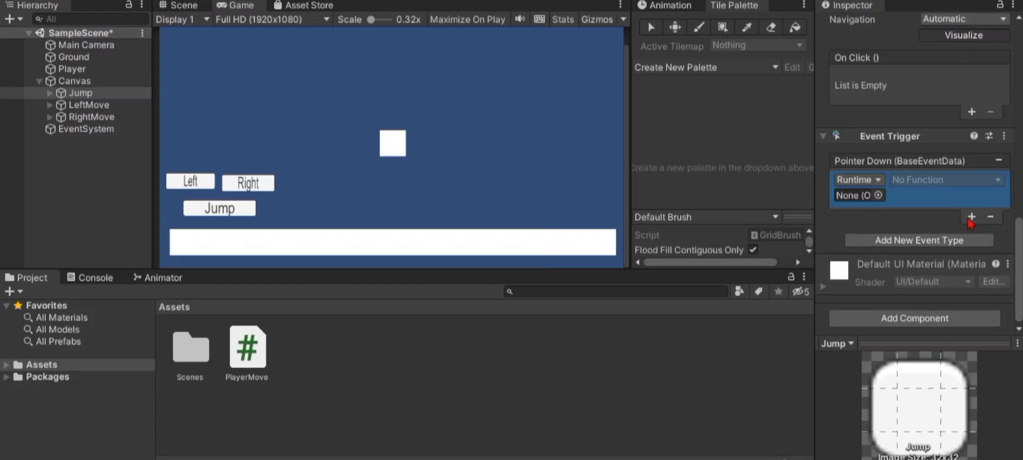
pyautogui.moveTo(71, 75); pyautogui.dragTo(839, 200)
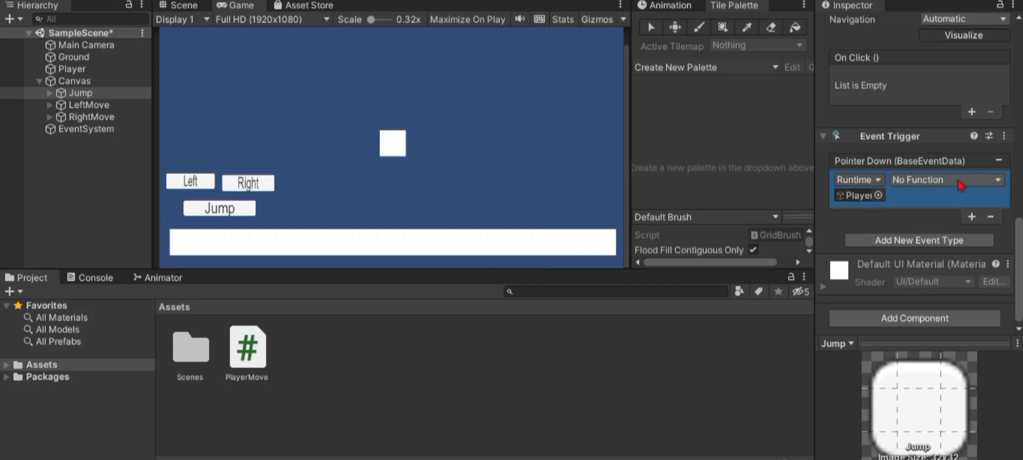
pyautogui.click(971, 181)
pyautogui.moveTo(939, 301)
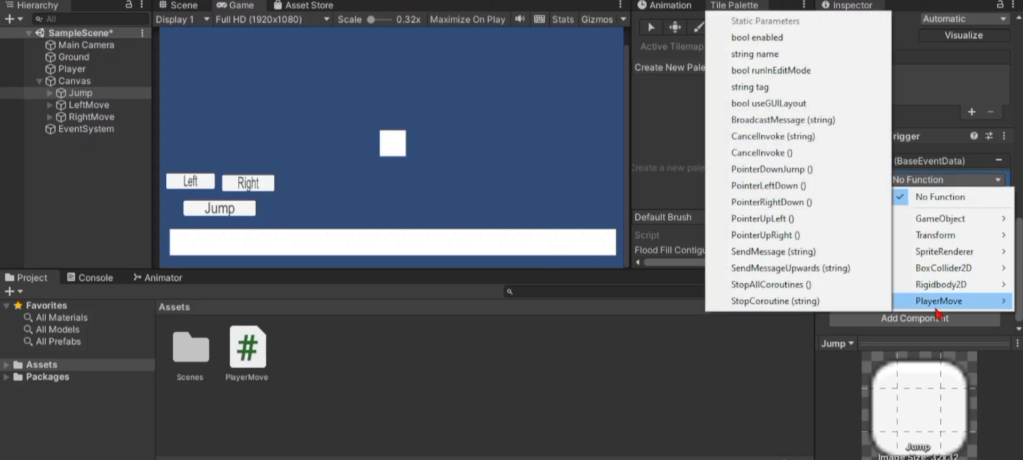
pyautogui.click(780, 175)
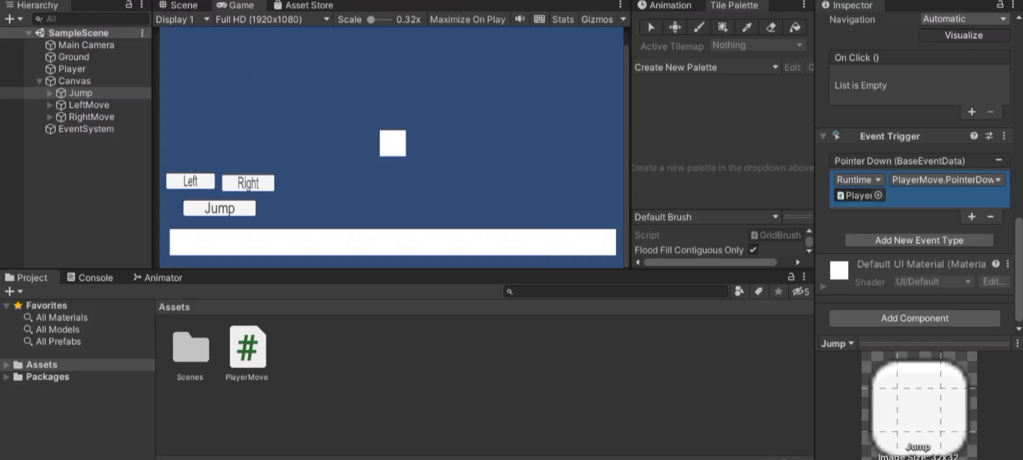
pyautogui.click(472, 7)
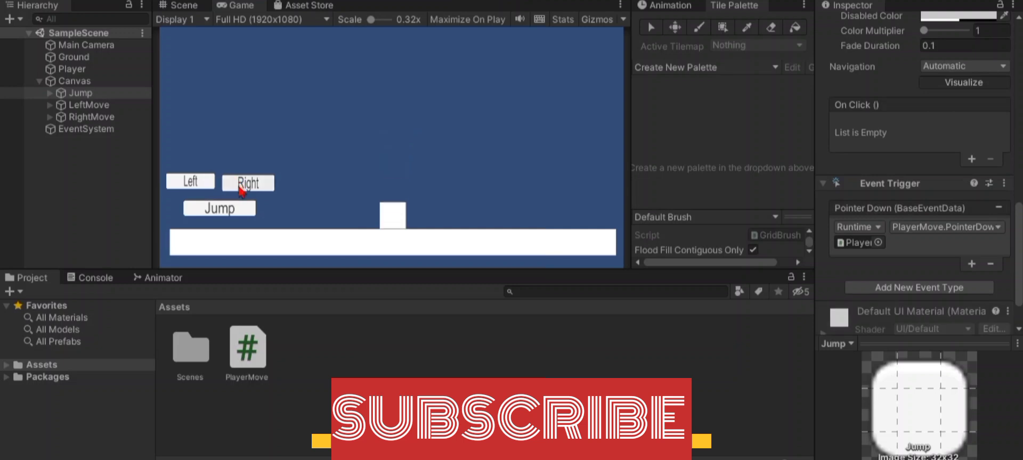
# Test the Right, Left and Jump buttons repeatedly in the running game, then select Player.
pyautogui.click(243, 186)
pyautogui.click(205, 183)
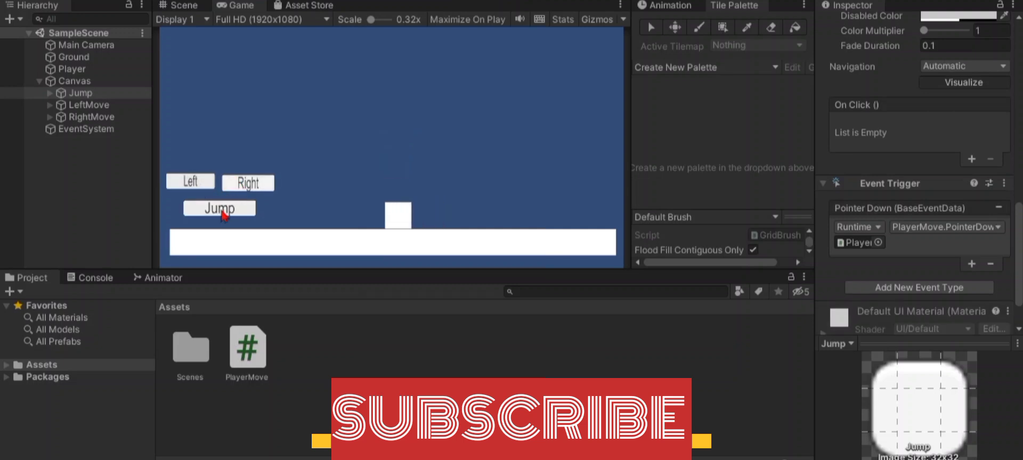
pyautogui.click(222, 213)
pyautogui.click(240, 184)
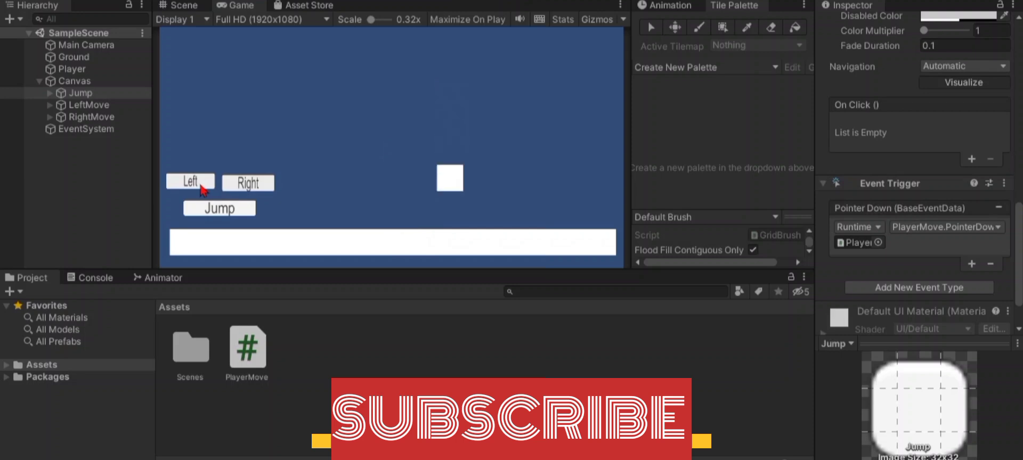
pyautogui.click(251, 190)
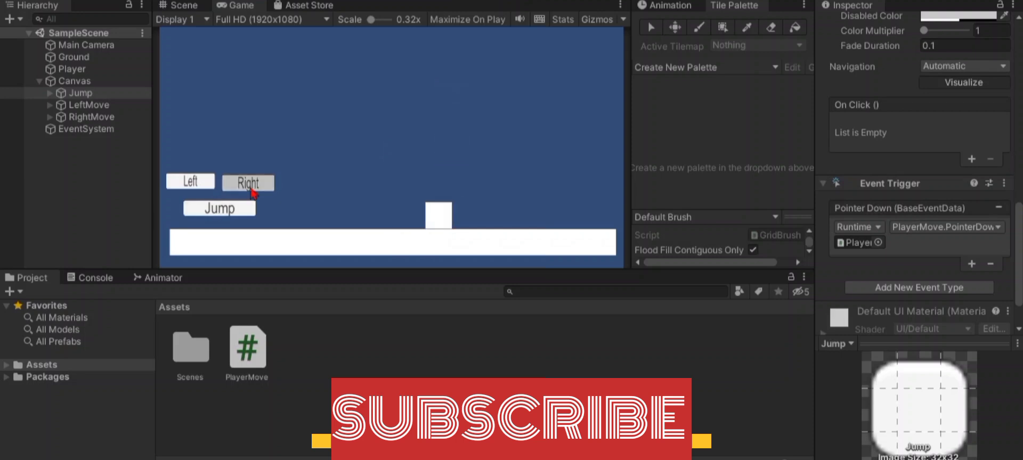
pyautogui.click(190, 182)
pyautogui.click(246, 186)
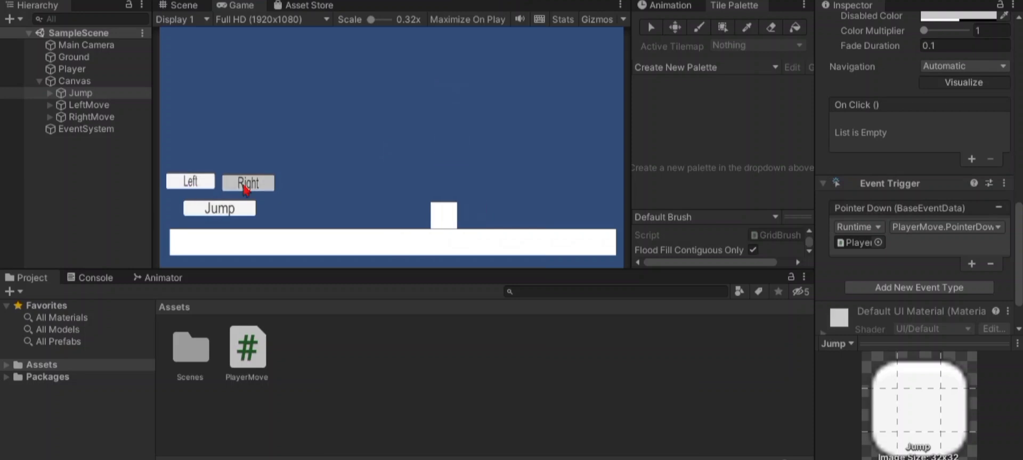
pyautogui.click(222, 216)
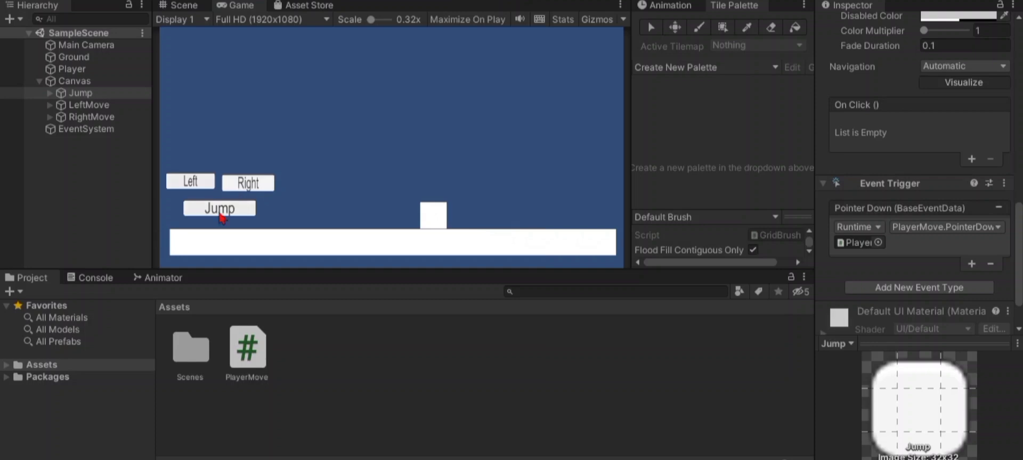
pyautogui.click(223, 213)
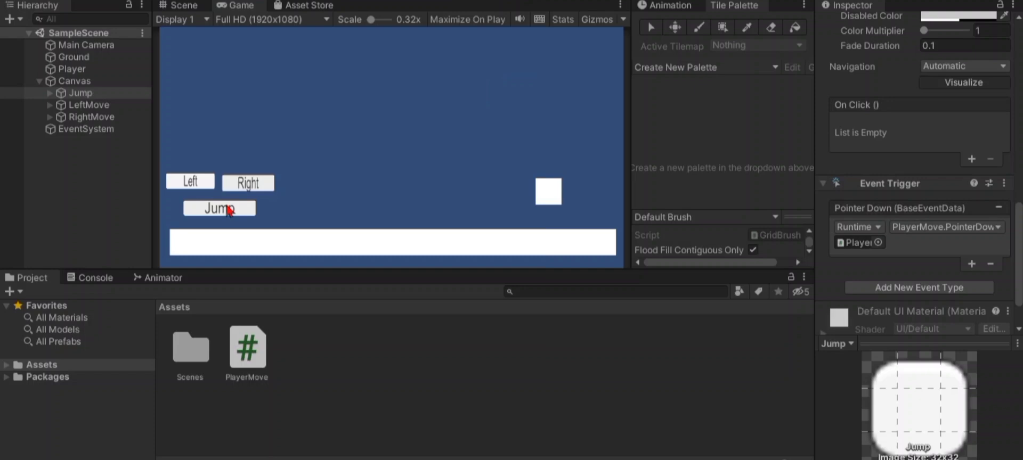
pyautogui.click(191, 181)
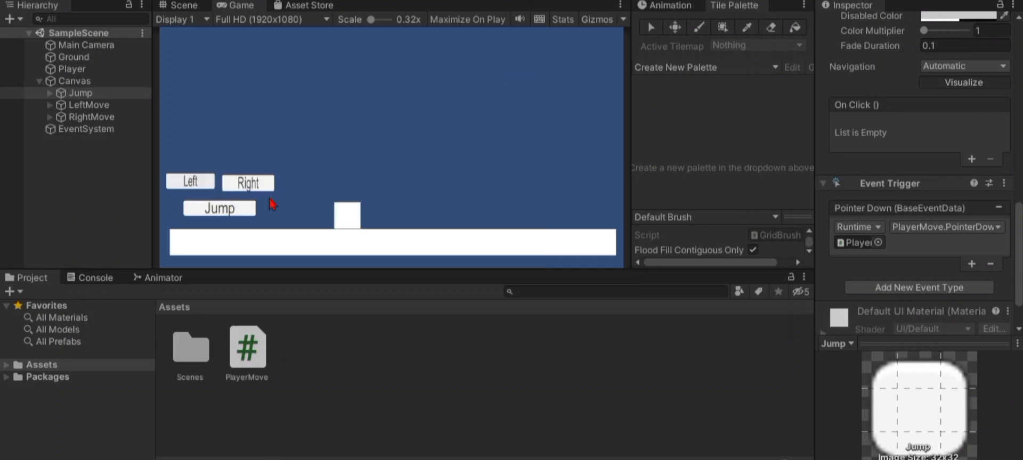
pyautogui.click(70, 68)
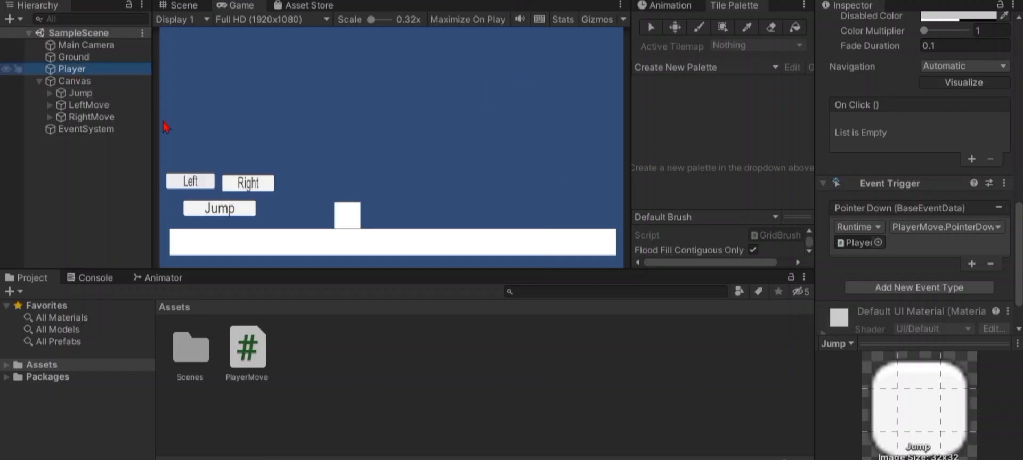